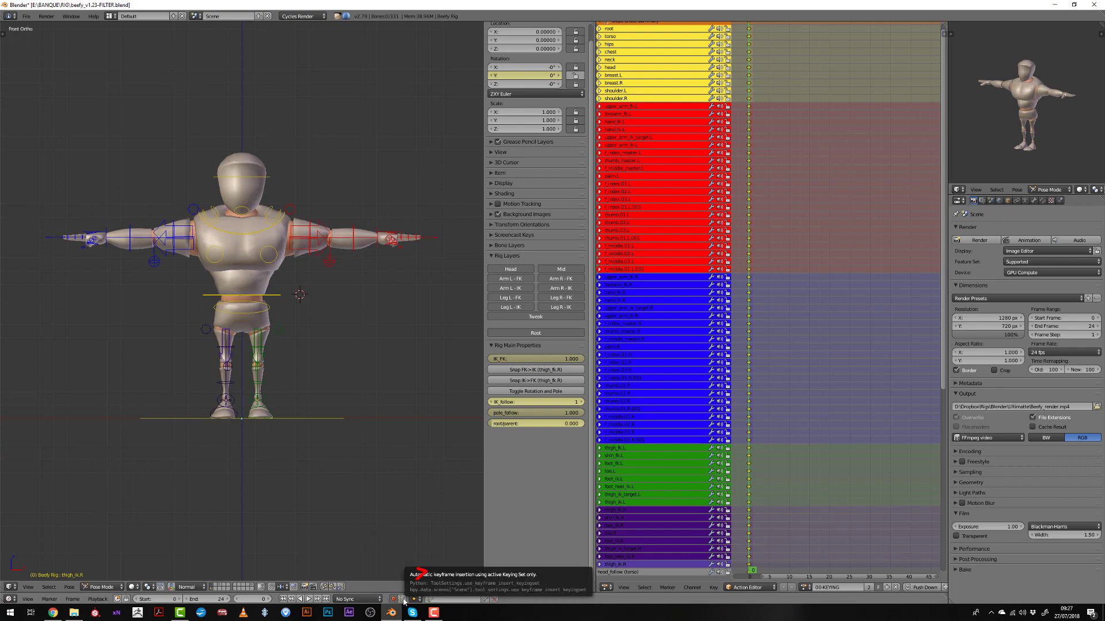
Set the active keying set to Available
click(448, 603)
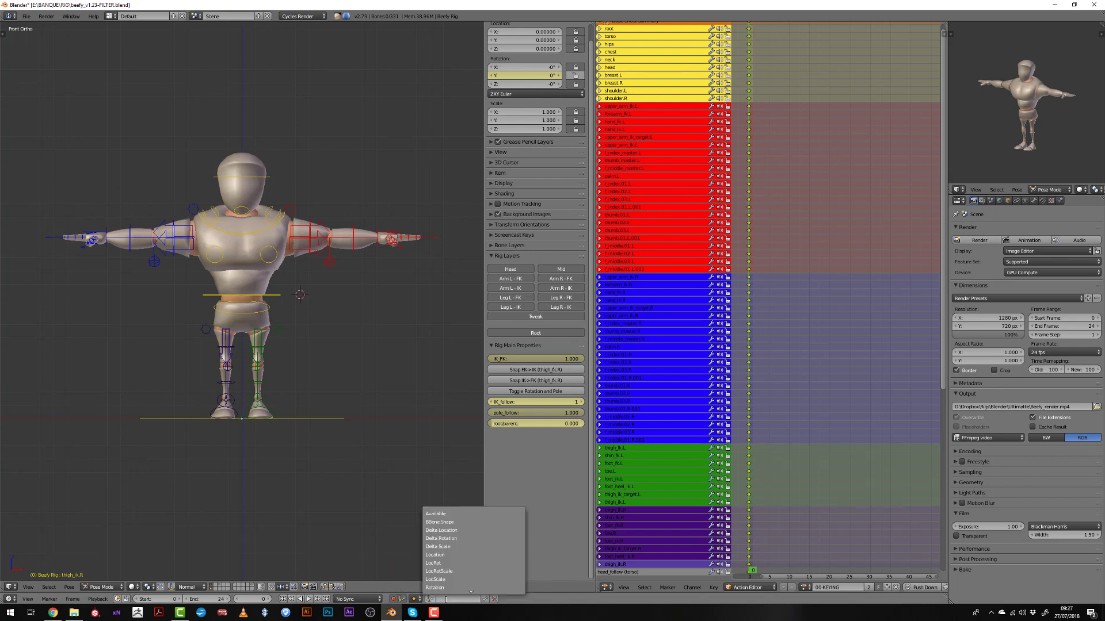
click(448, 511)
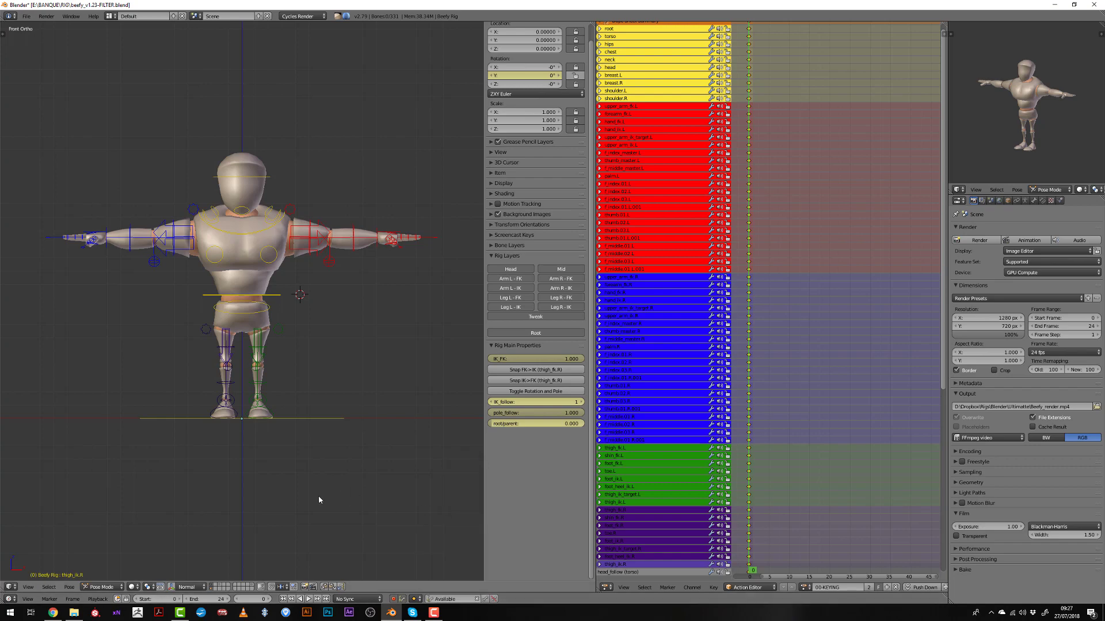
Select the left foot IK control and limit the action editor to the channels of selected bones only
scroll(320, 493, up, 2)
right_click(281, 454)
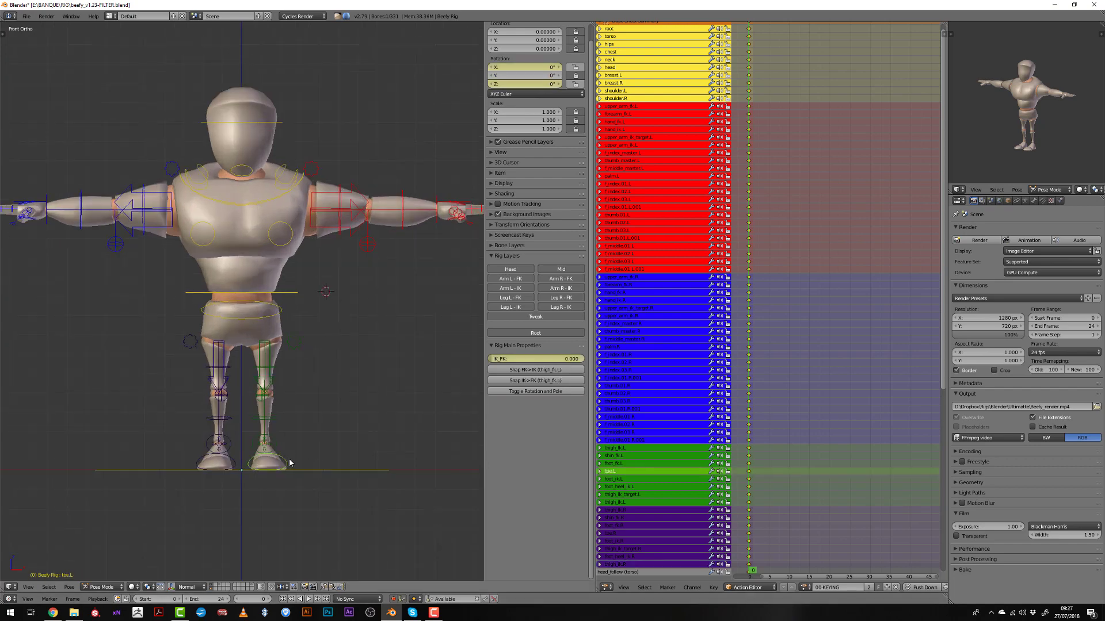
middle_drag(280, 454, 267, 475)
right_click(302, 466)
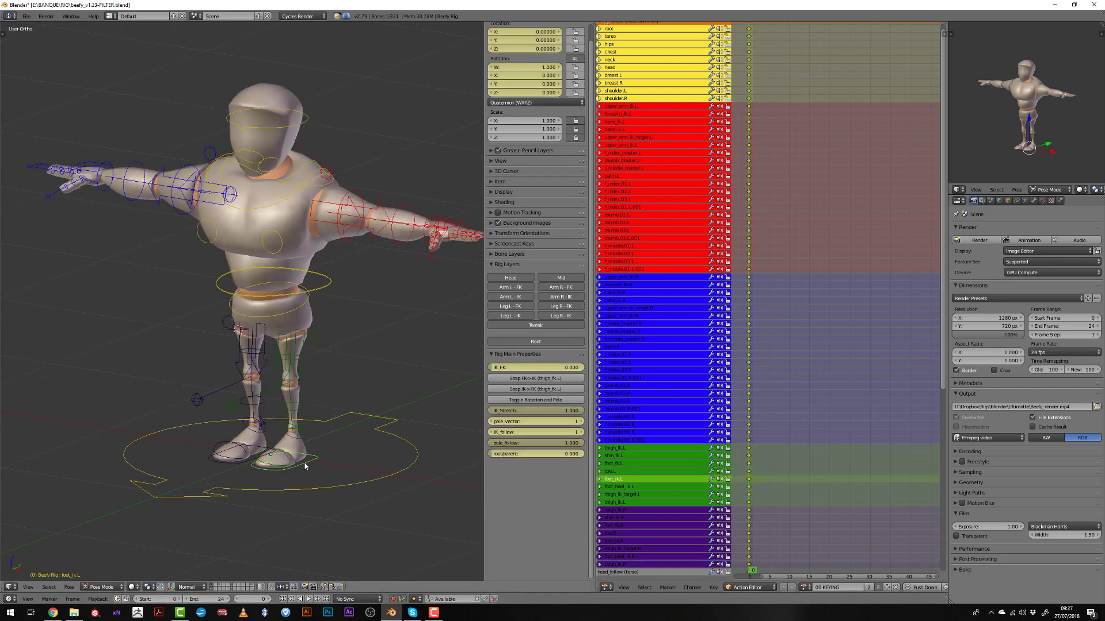
scroll(880, 586, down, 5)
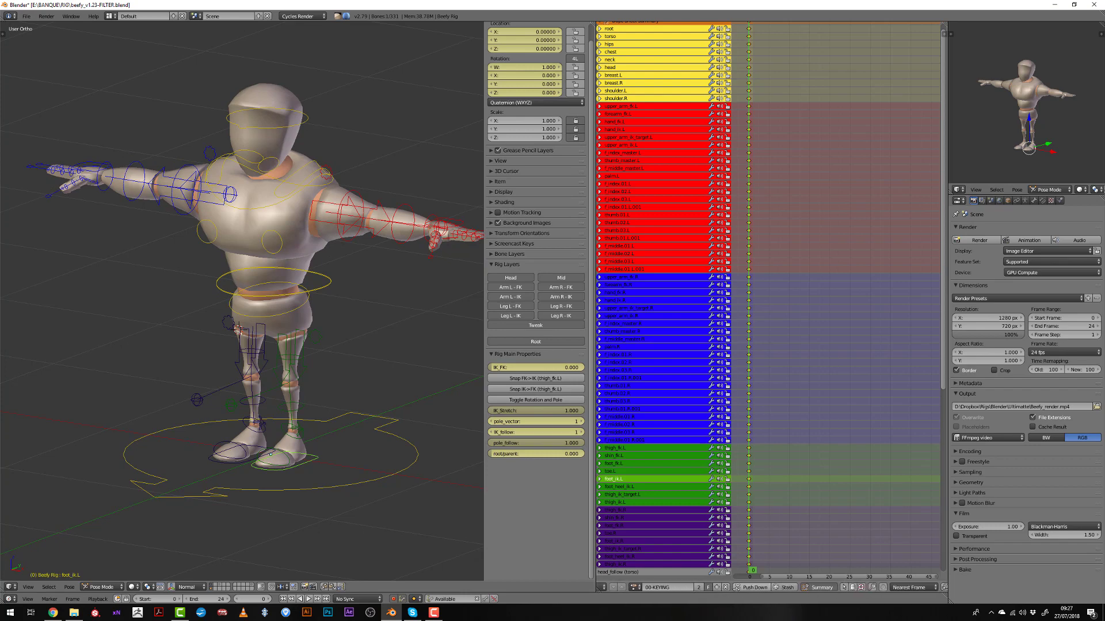
click(844, 588)
Lift the left foot IK control to about X 0.08, Y 0.06, Z 0.22 and expand its keyed channels
middle_drag(225, 470, 269, 476)
key(g)
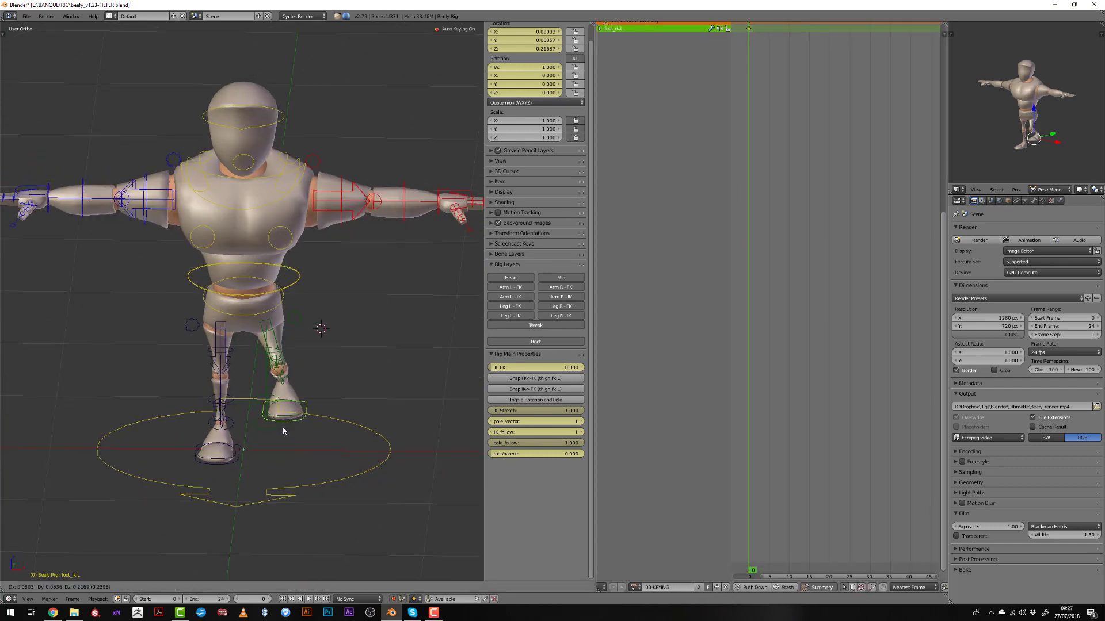
click(282, 427)
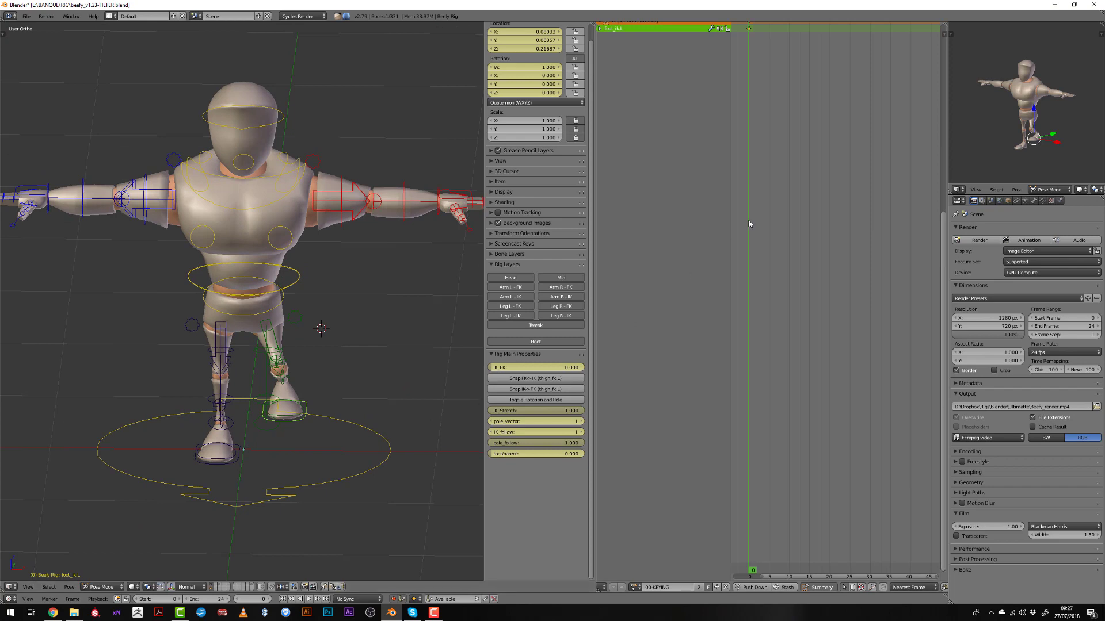
click(600, 28)
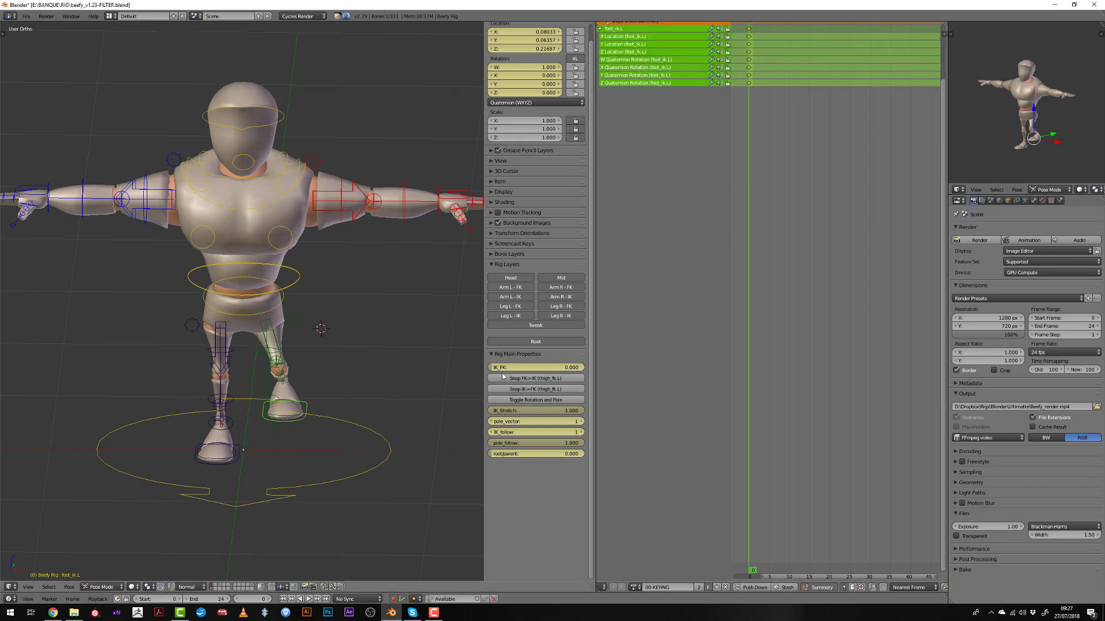
Try moving the left foot with the active keying set cleared, and undo the change
click(476, 599)
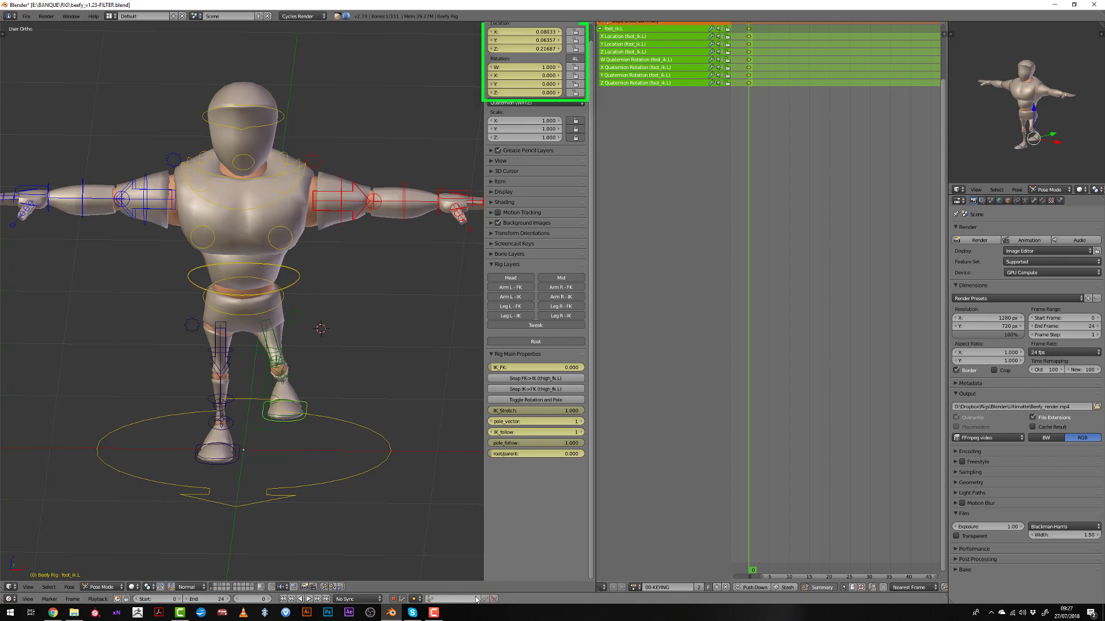
key(g)
click(362, 480)
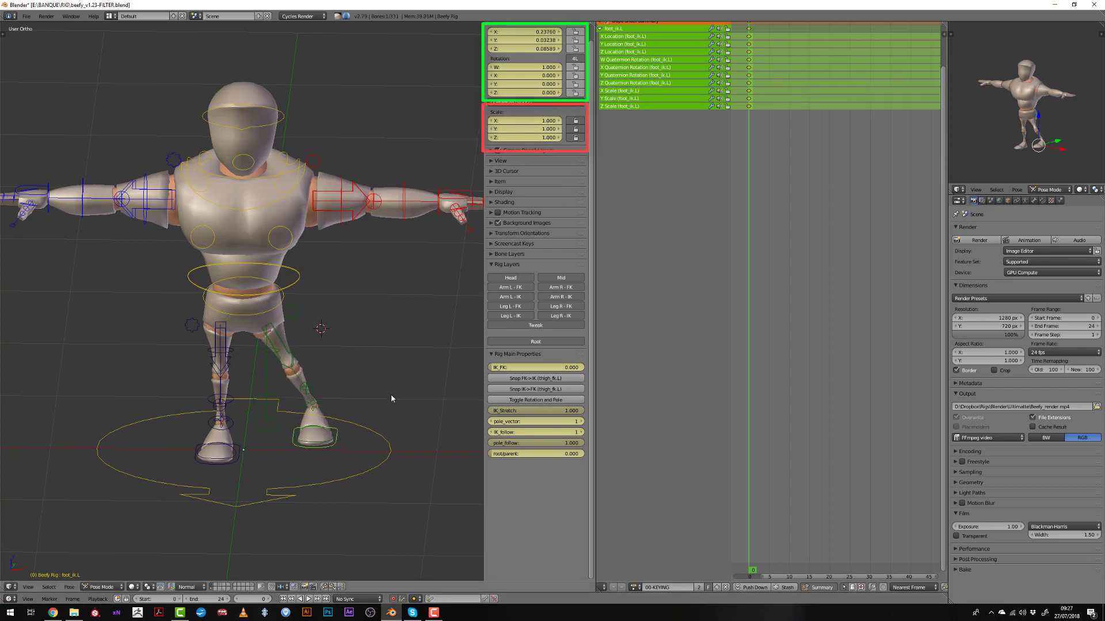
key(ctrl+z)
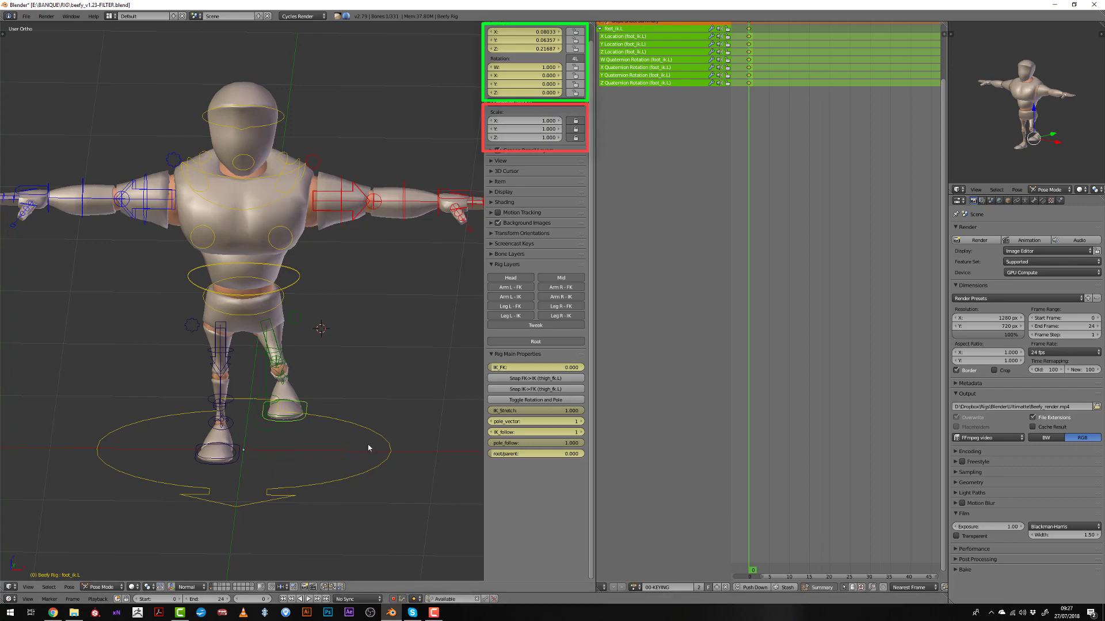
Move the left foot IK control forward in the right side view to about Y -0.4
middle_drag(346, 426, 324, 395)
key(KP_3)
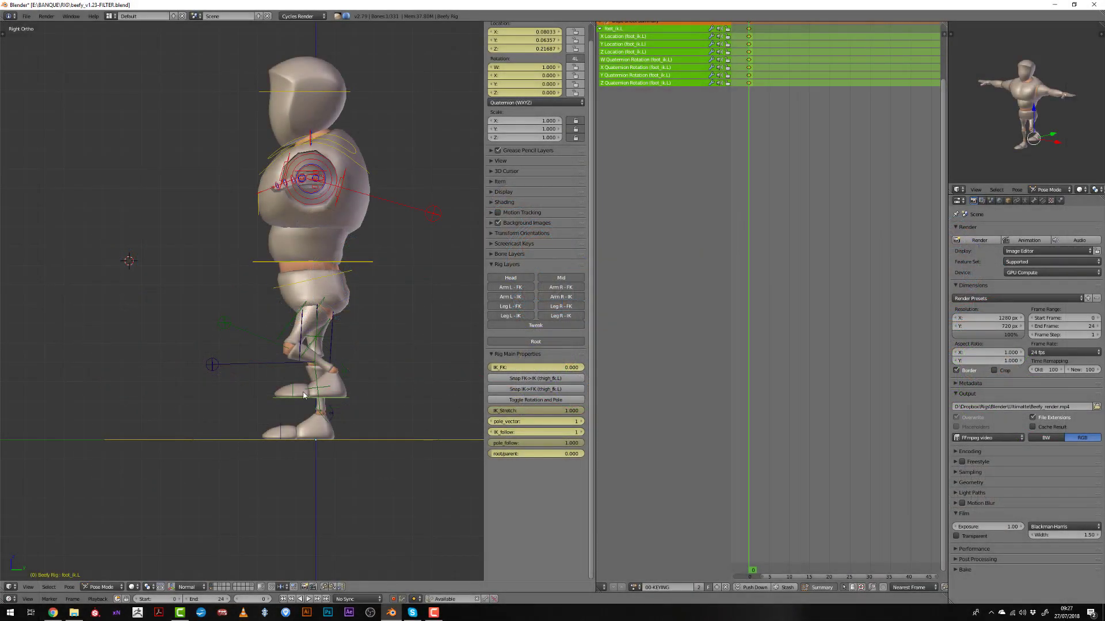
key(g)
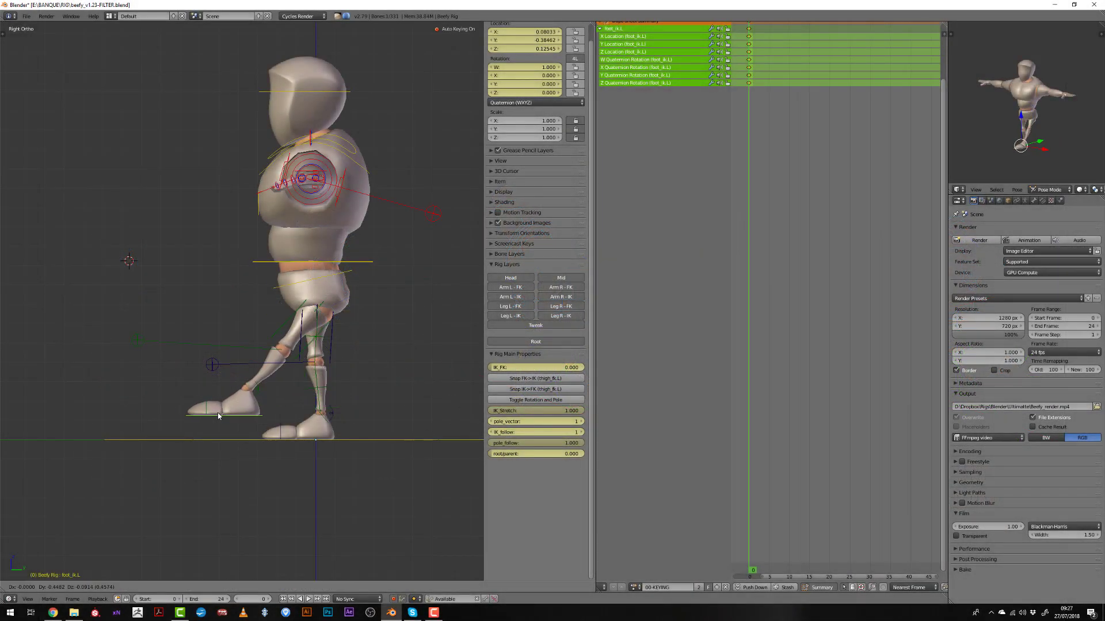
key(r)
click(271, 422)
Roll the left foot's toes up with the heel control and lower the foot to about Z 0.09
right_click(266, 389)
key(r)
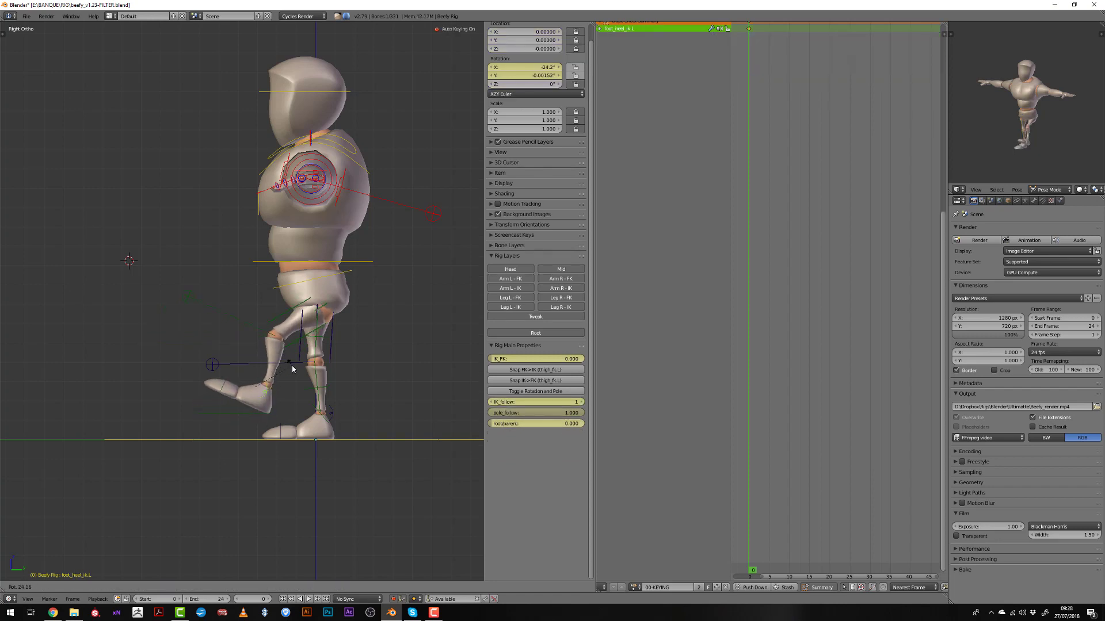
click(256, 409)
right_click(253, 412)
key(g)
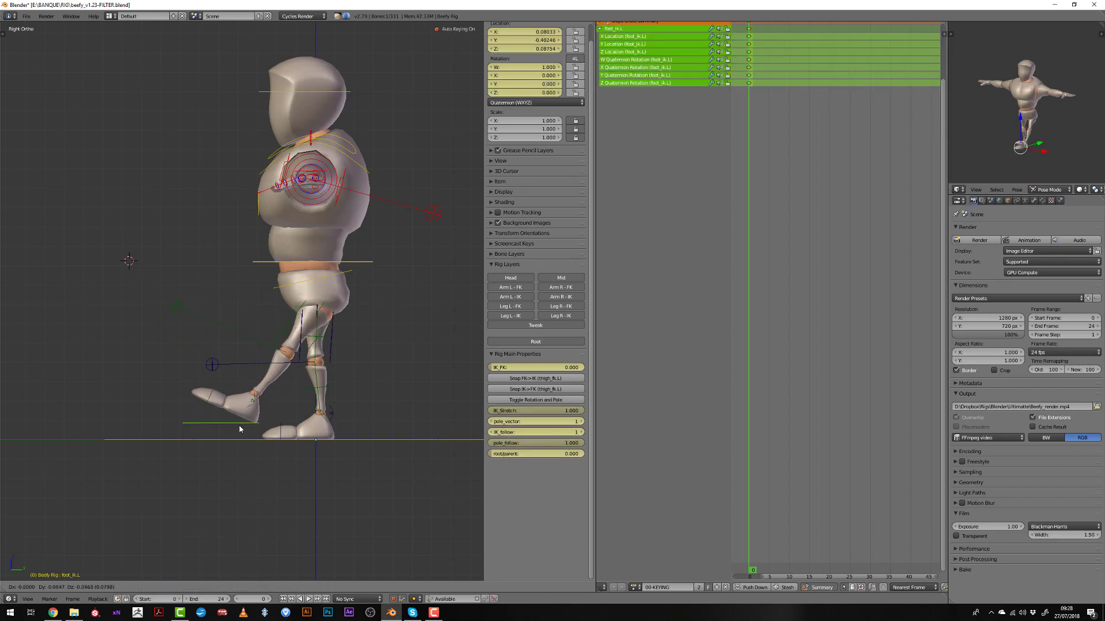
click(239, 426)
Lower the torso control to about Y -0.02, Z -0.096
right_click(358, 265)
key(g)
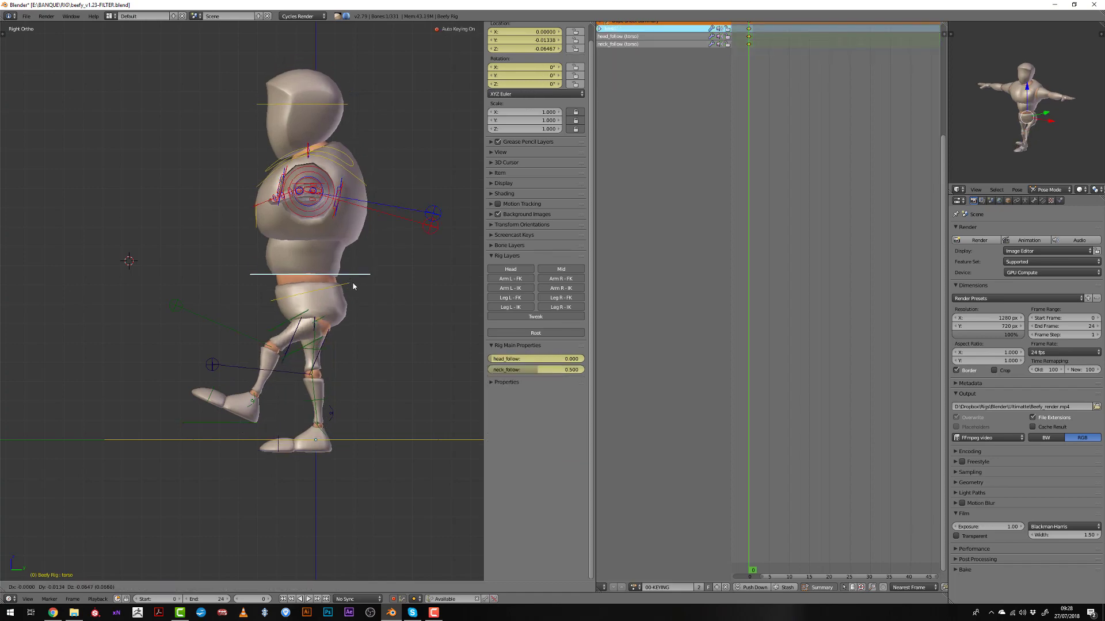
click(353, 293)
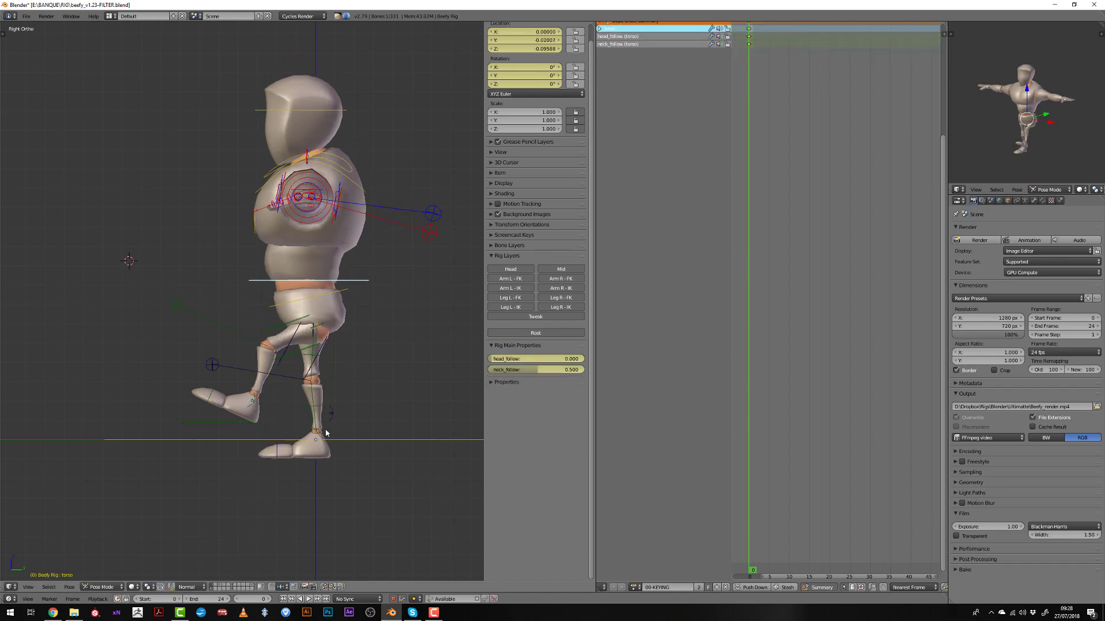
Select the right foot control and switch the right leg to IK by setting IK_FK to 0
middle_drag(247, 405, 346, 420)
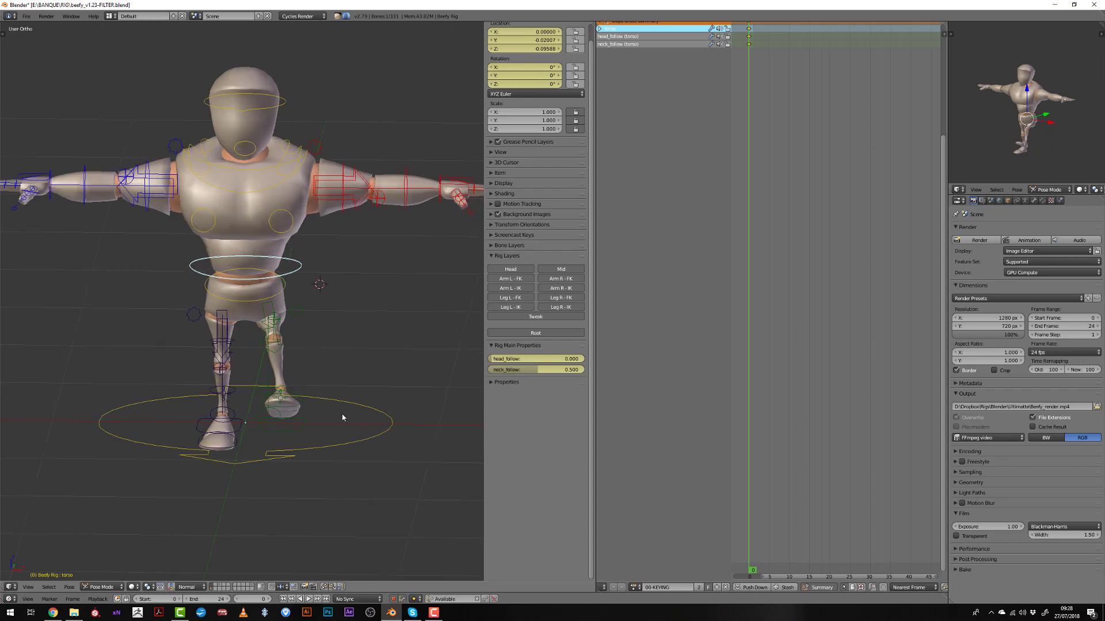
right_click(240, 431)
drag(548, 368, 451, 369)
Move the left foot control forward and down to about Y -0.46, Z 0.03 in the side view
key(KP_3)
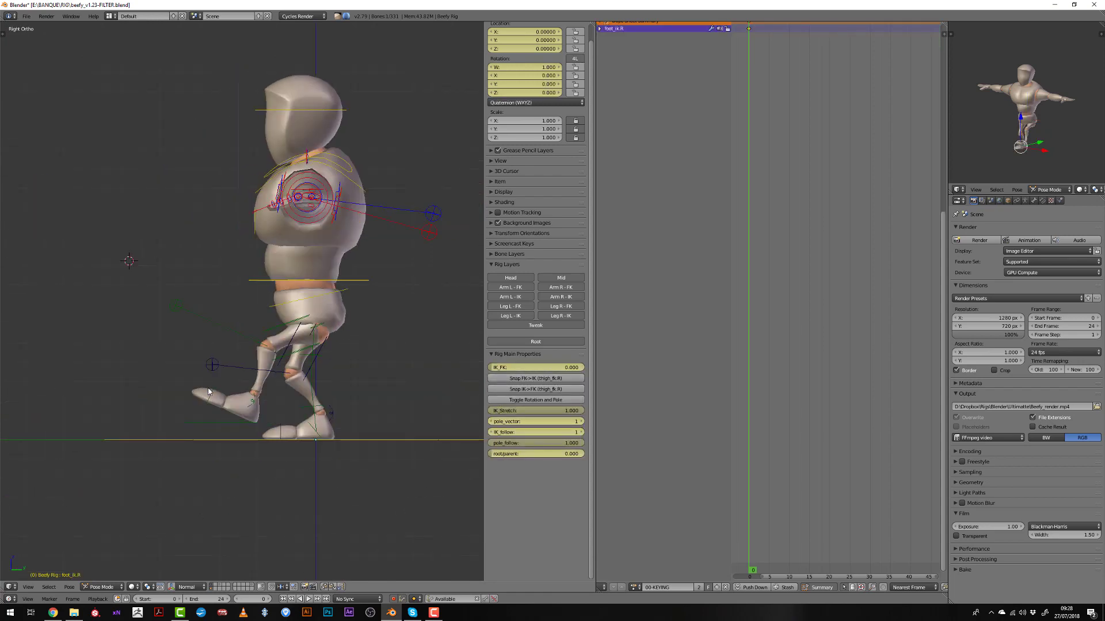
right_click(220, 424)
key(g)
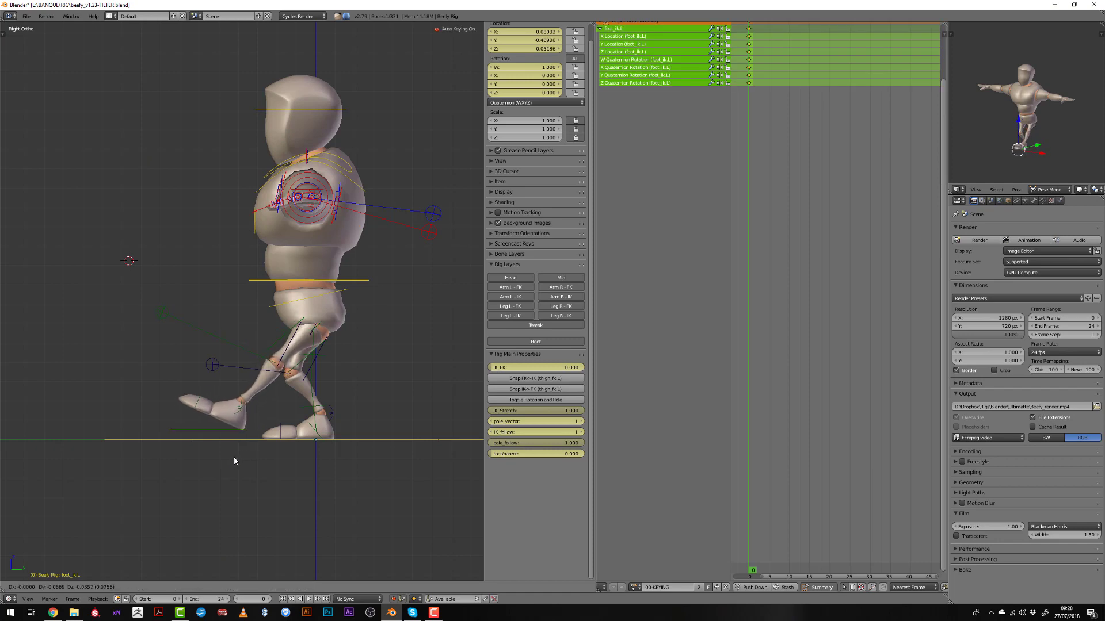
click(234, 462)
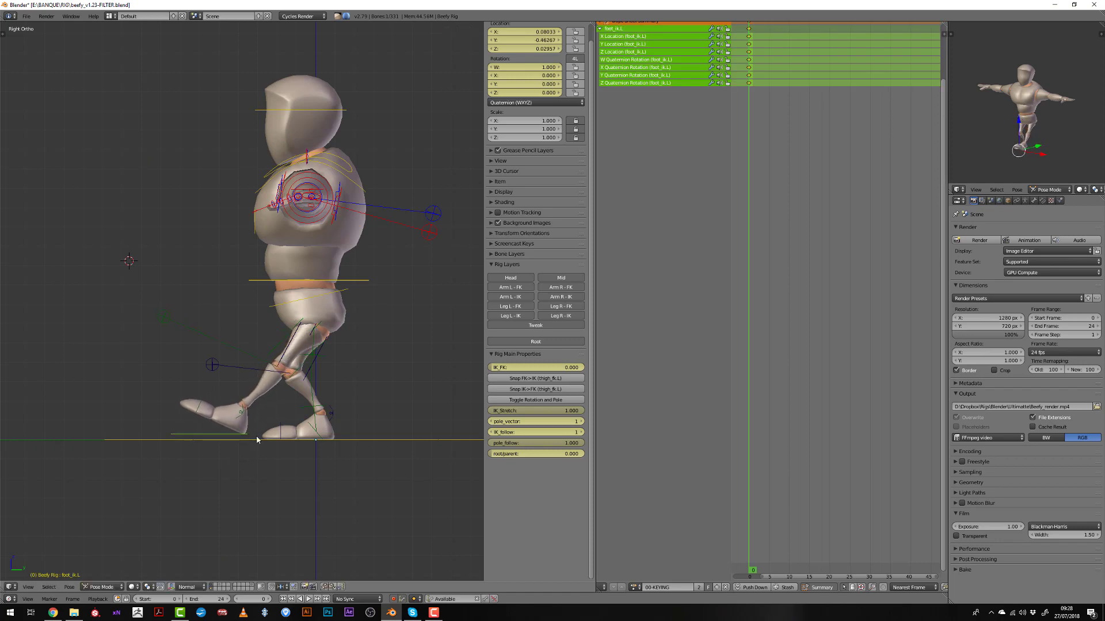
Lower the torso control further to about Y -0.03, Z -0.14
right_click(349, 283)
key(g)
click(347, 291)
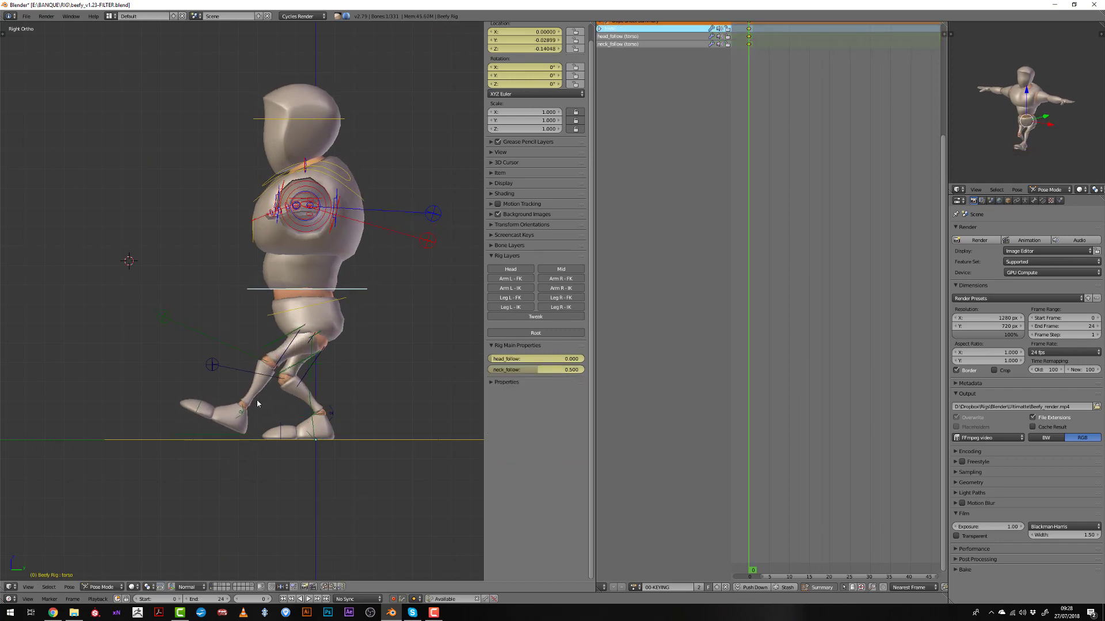
Fine-tune the left foot control's position to about Y -0.47, Z 0.02 so the heel meets the ground
right_click(221, 440)
key(g)
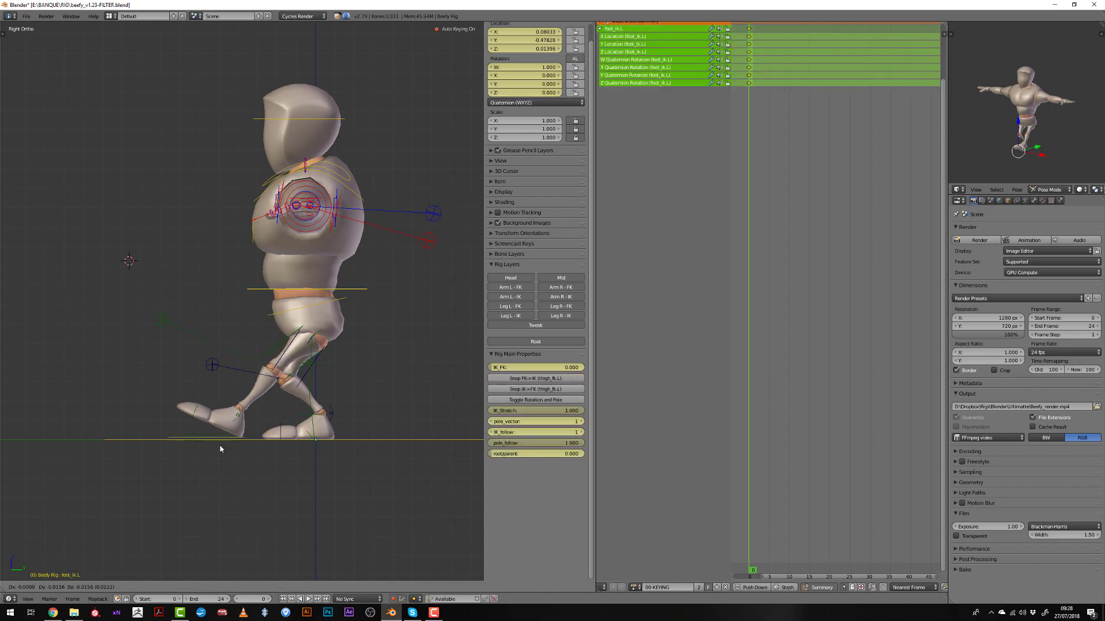
click(221, 444)
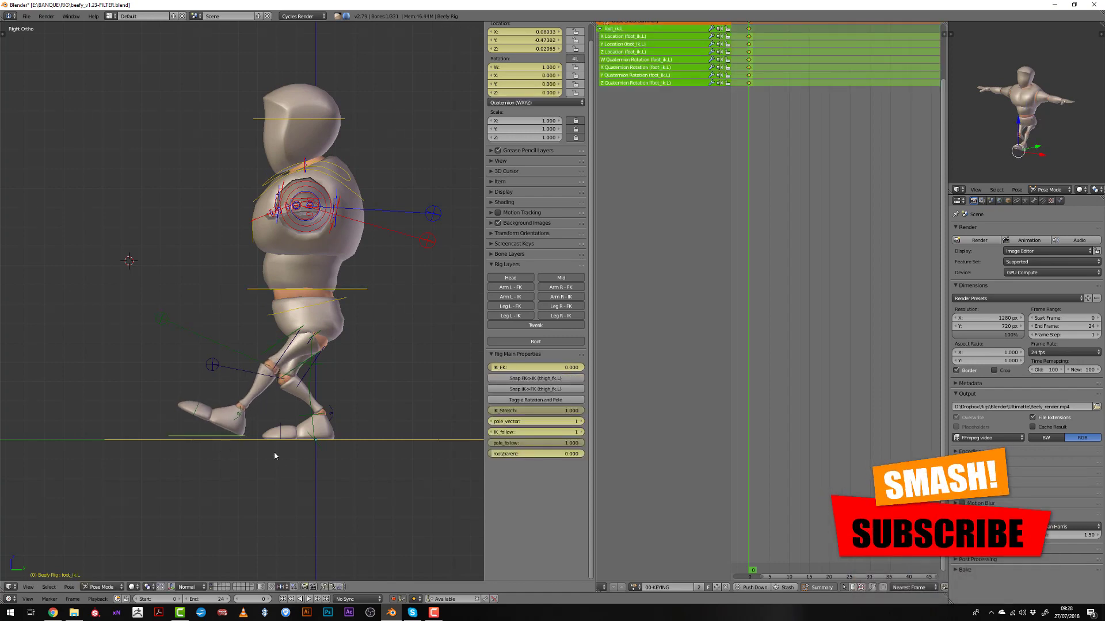
Deselect all bones and hide the rig's Root layer
right_click(306, 442)
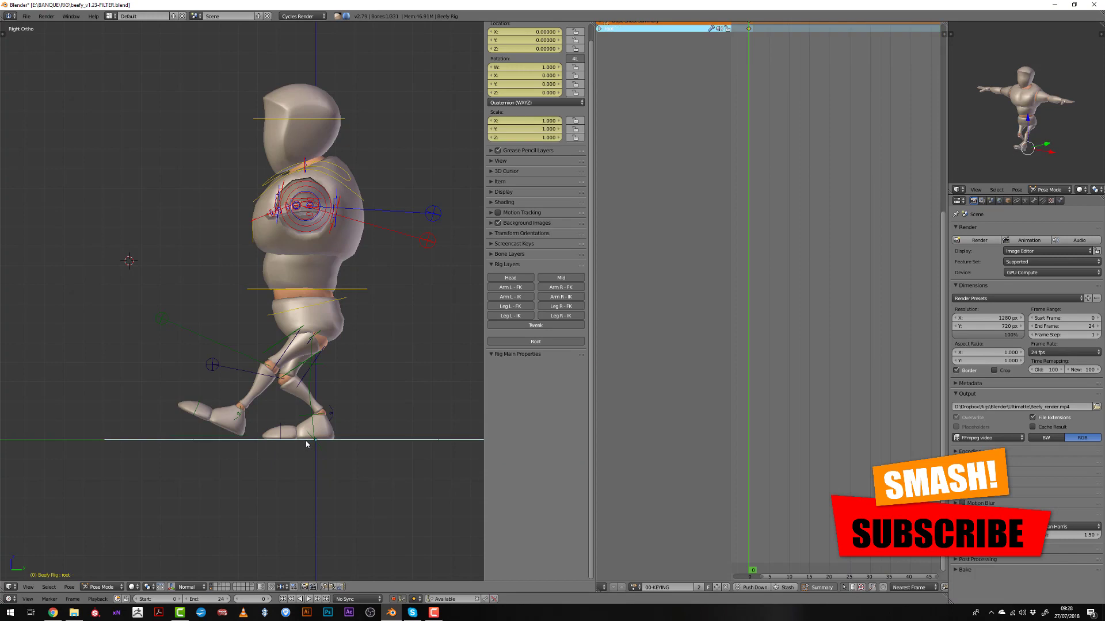
right_click(307, 442)
scroll(362, 413, down, 2)
middle_drag(361, 413, 306, 436)
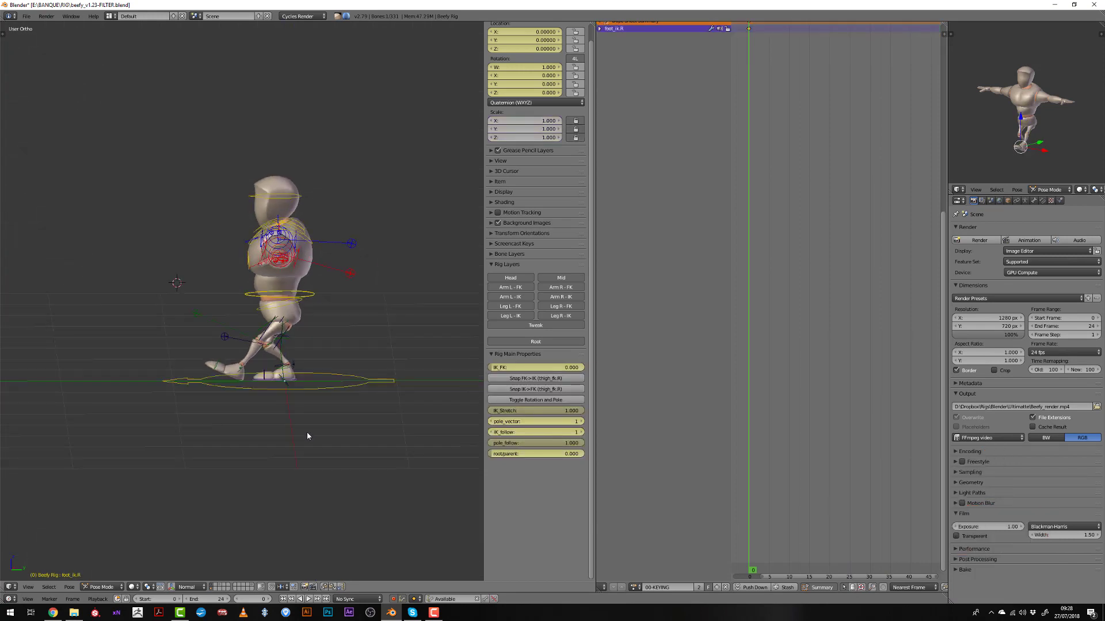
key(a)
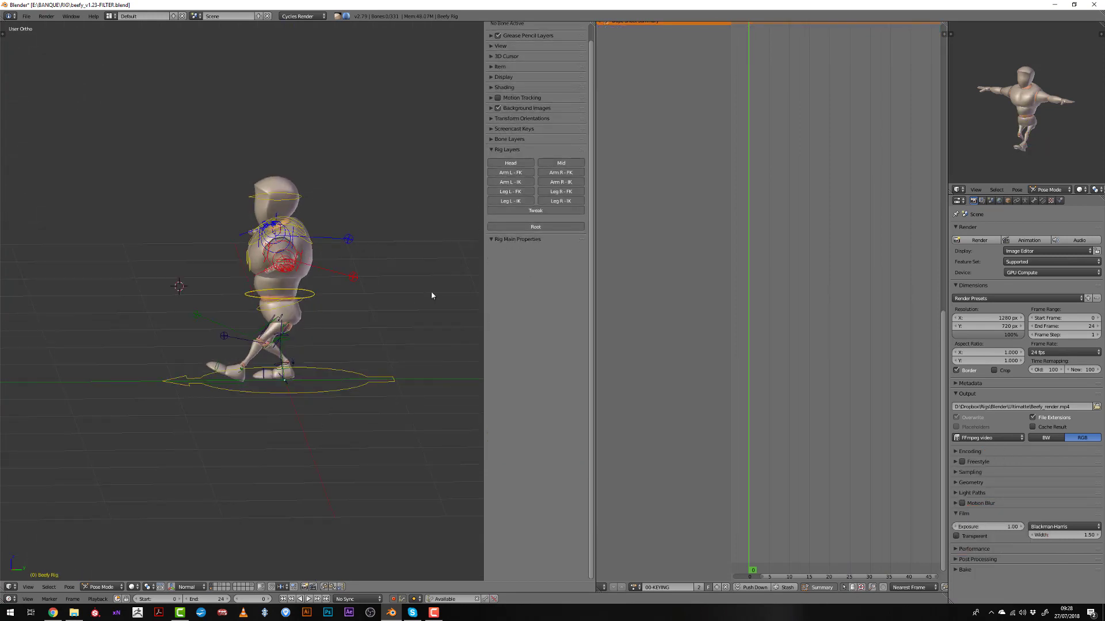
click(499, 227)
Move the right foot IK control back and up to about Y 0.29, Z 0.11 in the side view
scroll(310, 380, up, 2)
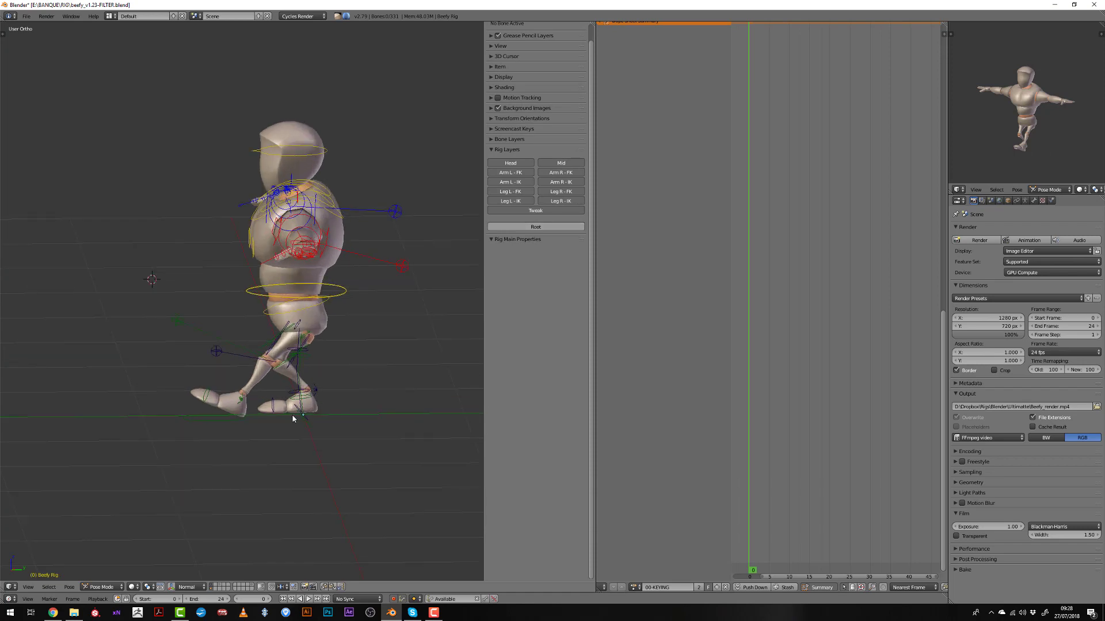
key(a)
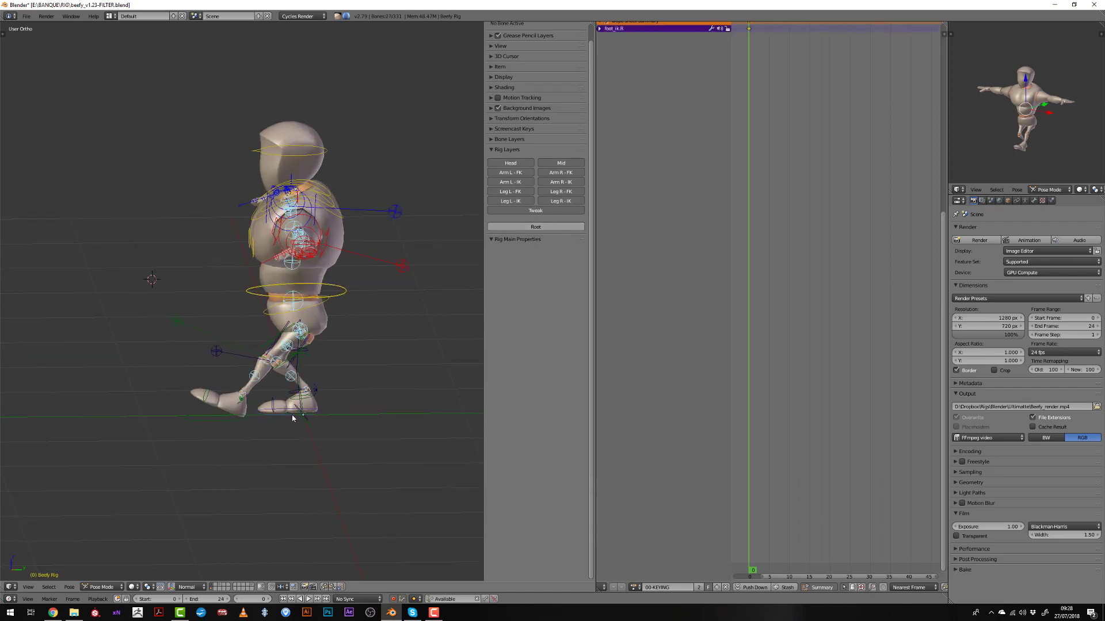
right_click(293, 413)
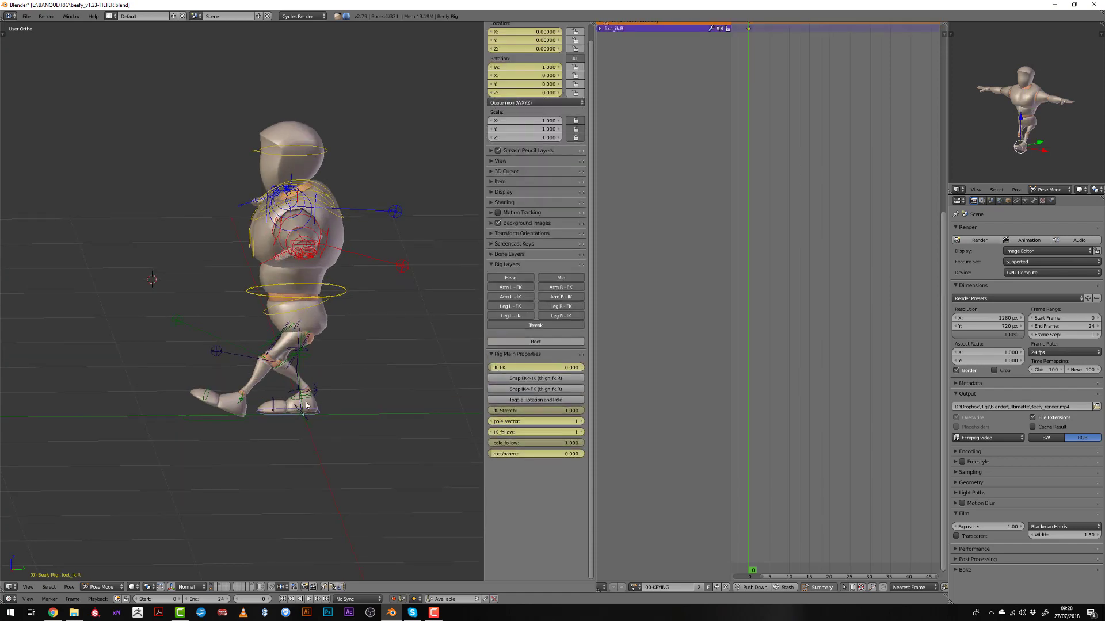
key(KP_3)
scroll(267, 438, up, 3)
scroll(267, 437, down, 1)
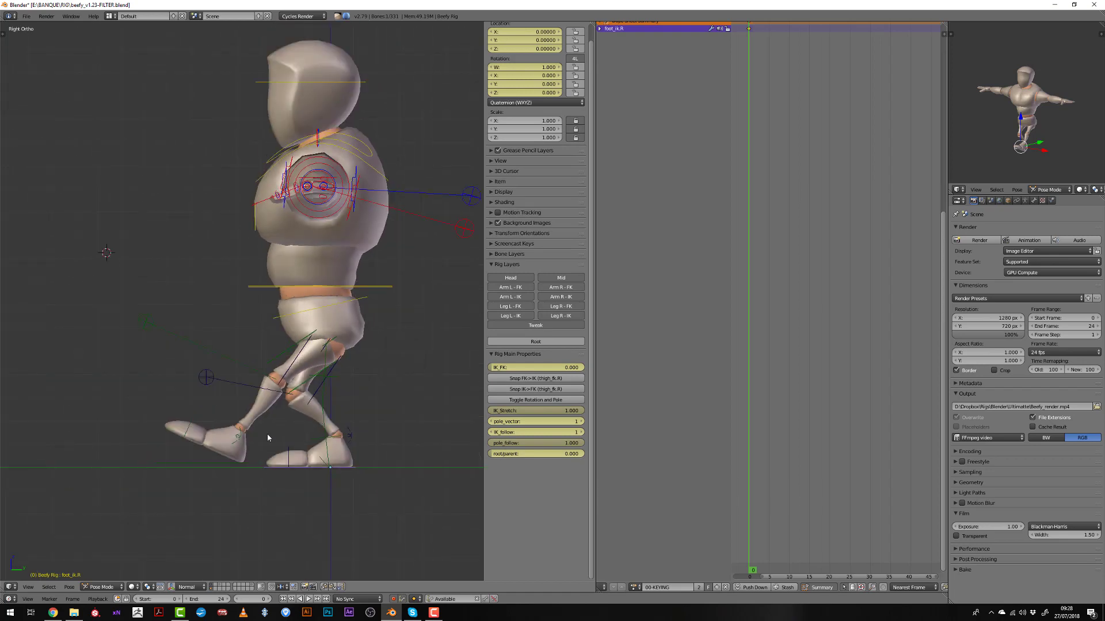
key(g)
click(352, 415)
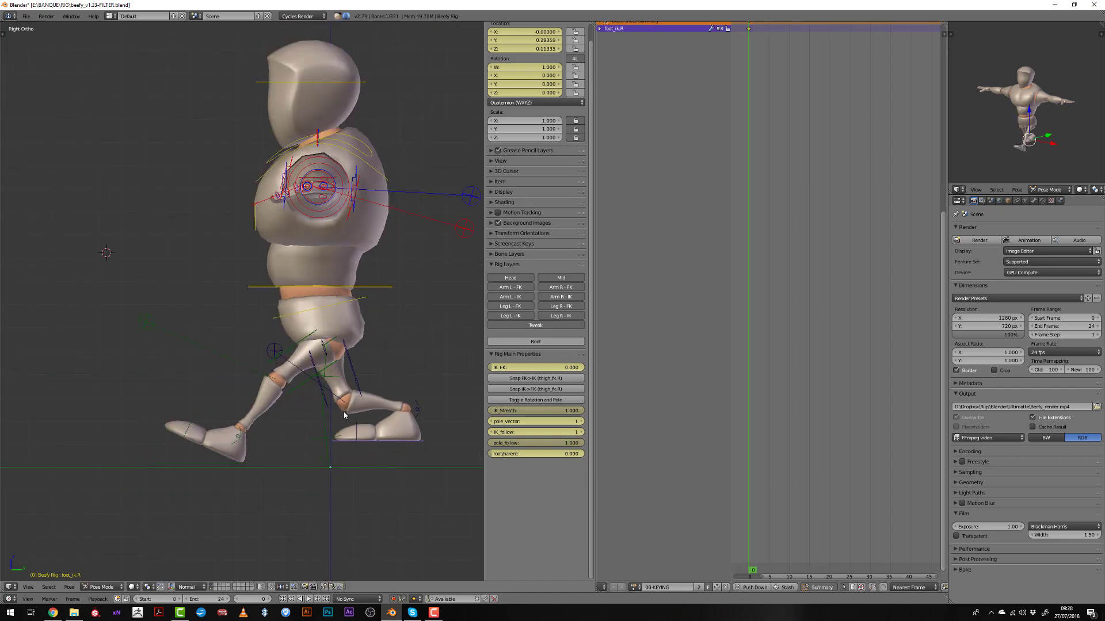
Rotate the right foot's heel control to raise the heel behind the body
right_click(418, 406)
shift+middle_drag(419, 400, 382, 338)
key(r)
key(Escape)
Shift the right foot control slightly back and rotate the right toe to about -126° on X
right_click(312, 408)
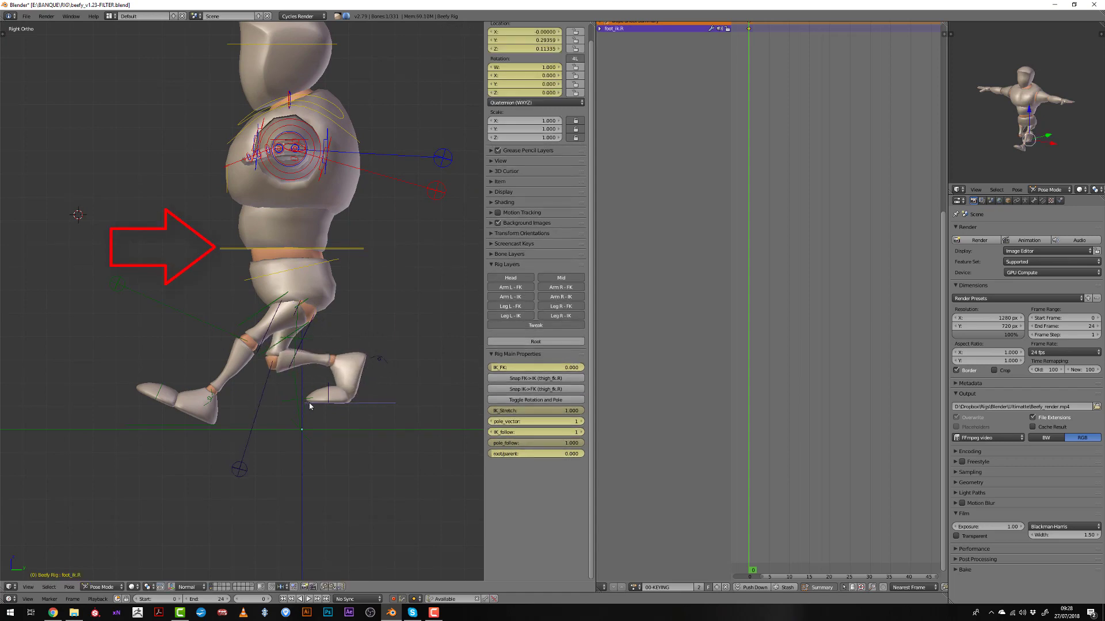
right_click(347, 388)
key(r)
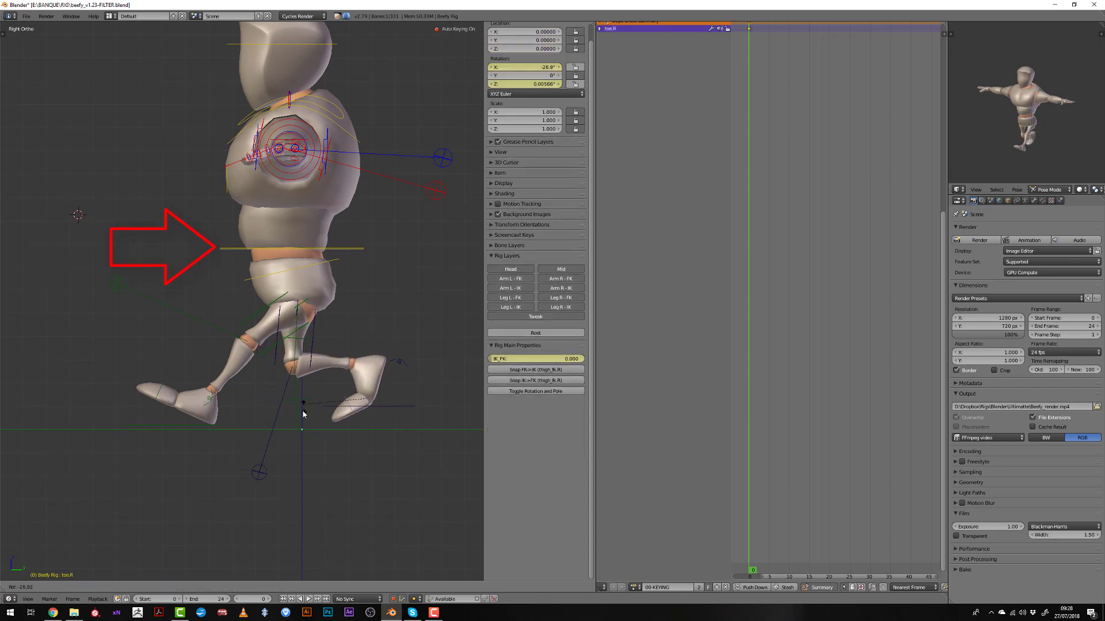
click(386, 409)
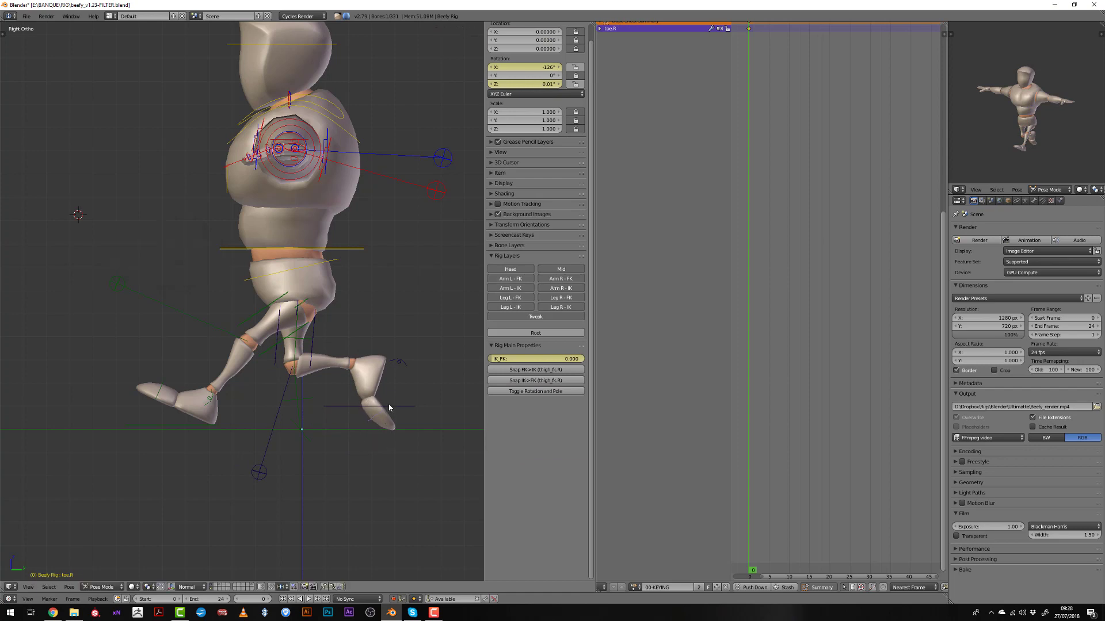
Move the right foot IK control further back and up to about Y 0.55, Z 0.23, and rotate its heel control
right_click(389, 408)
key(g)
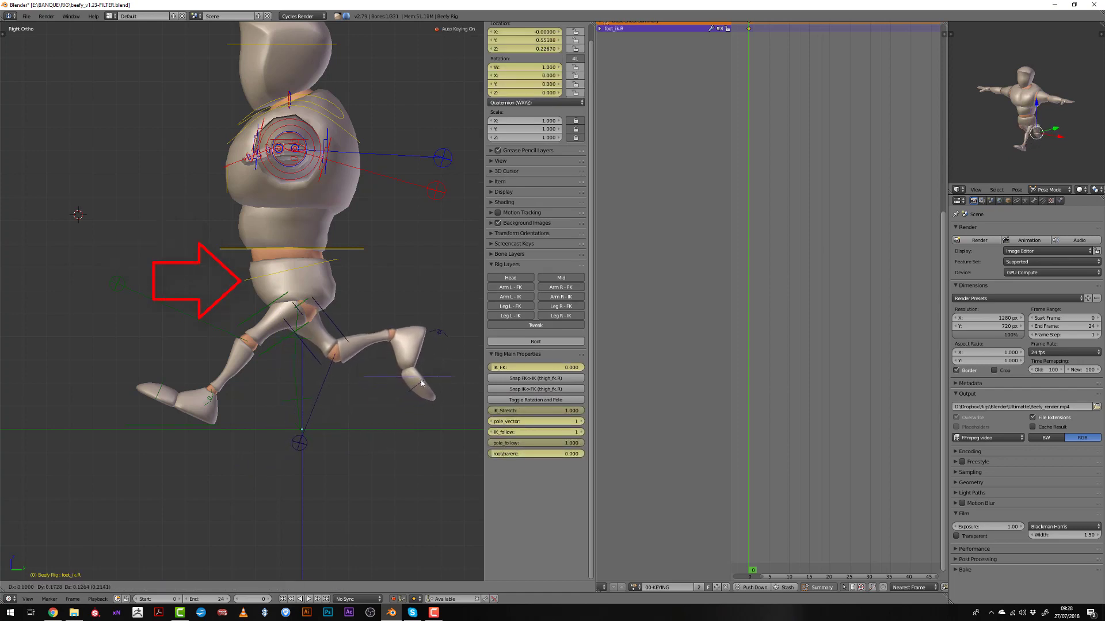
click(421, 383)
shift+middle_drag(421, 381, 383, 376)
right_click(403, 328)
key(r)
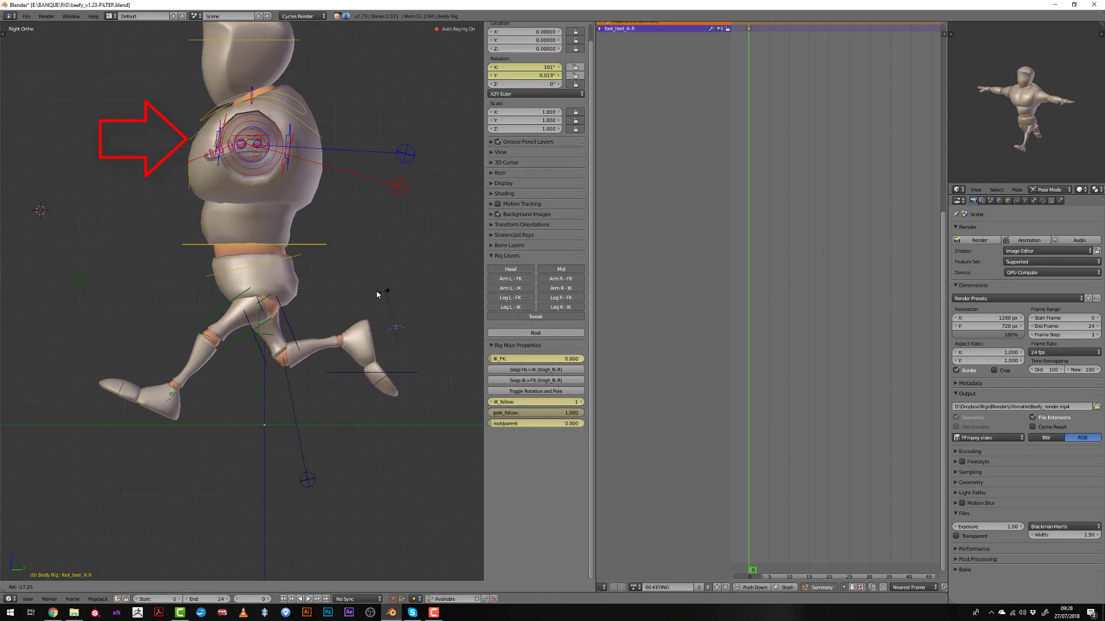
click(390, 353)
Rotate the right toe to about -155° on X and the left toe to about 26.5° on X
right_click(365, 408)
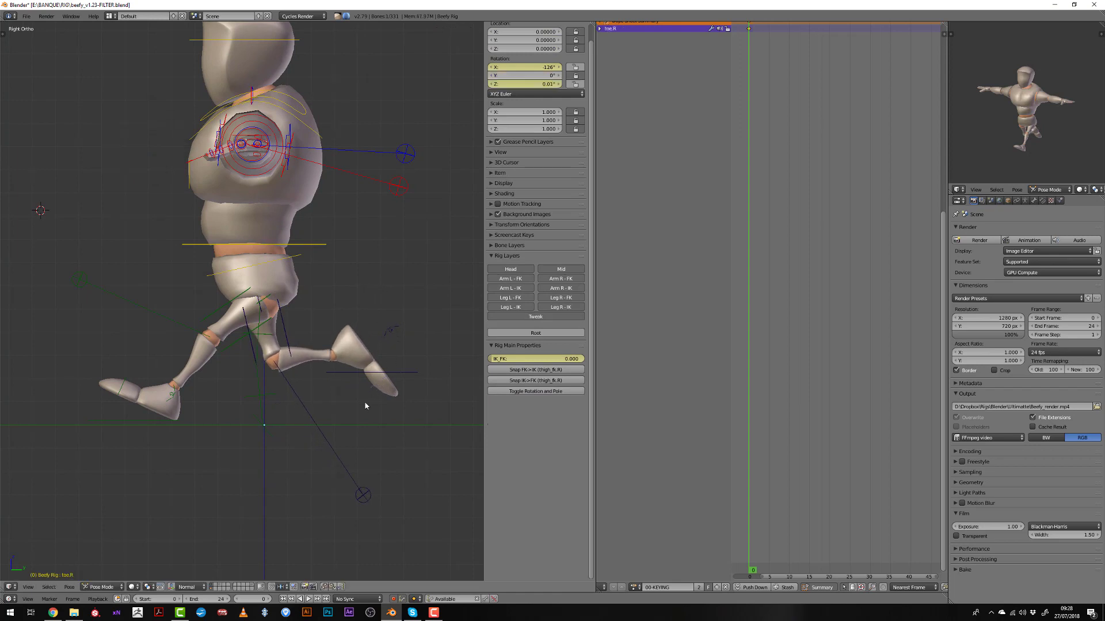
key(alt+r)
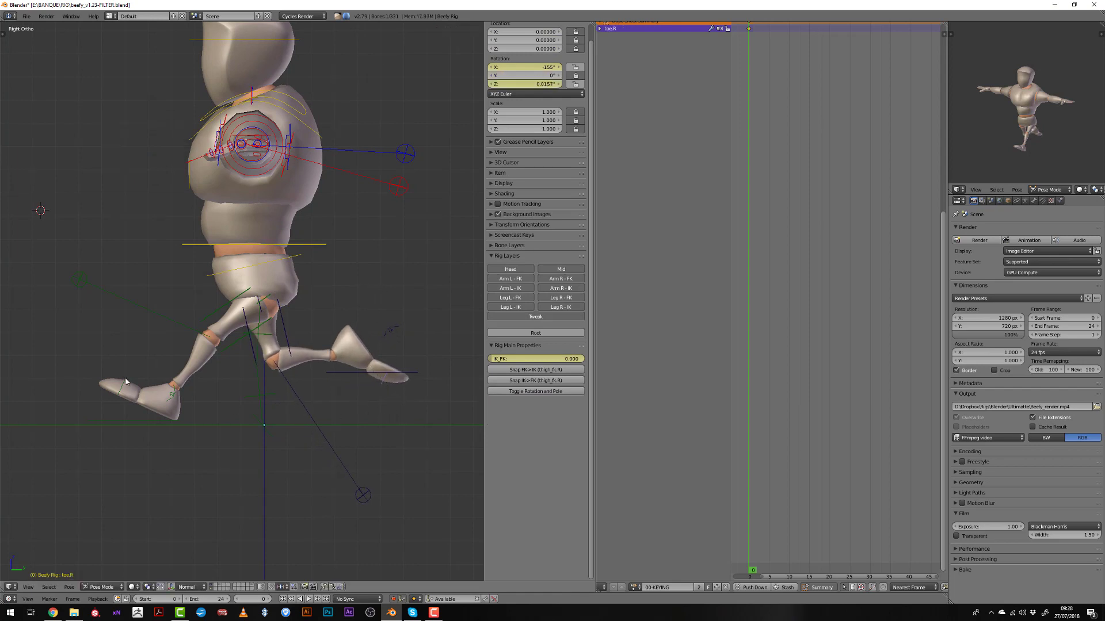
right_click(127, 380)
key(r)
click(146, 364)
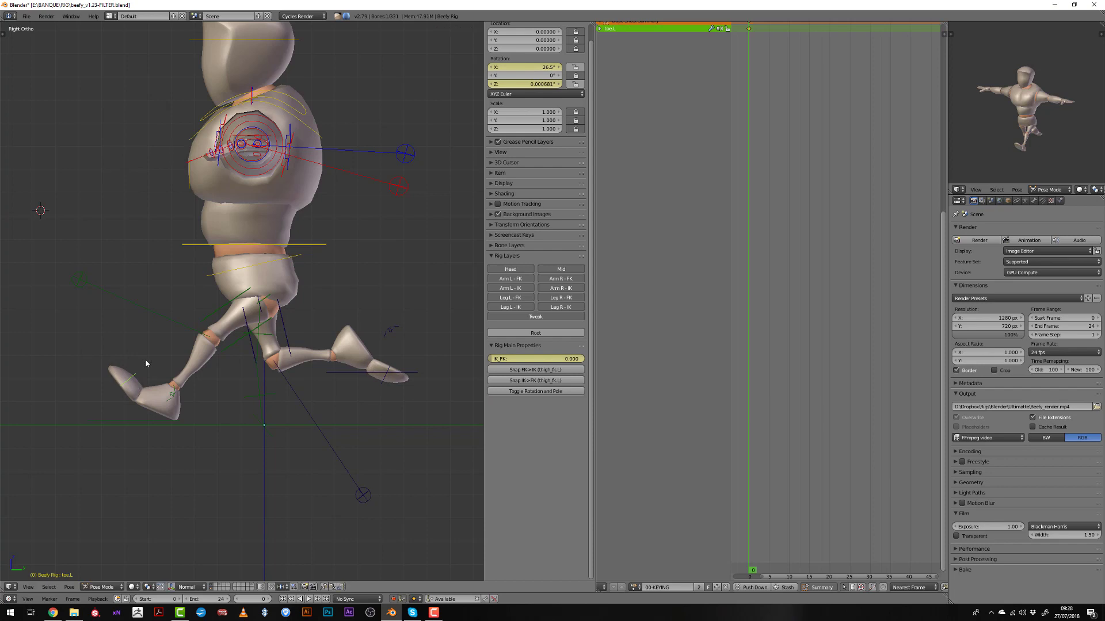
Move the left foot IK control to about Y -0.51, Z 0.05, and lower the torso control to about Z -0.156
right_click(161, 418)
key(g)
click(144, 433)
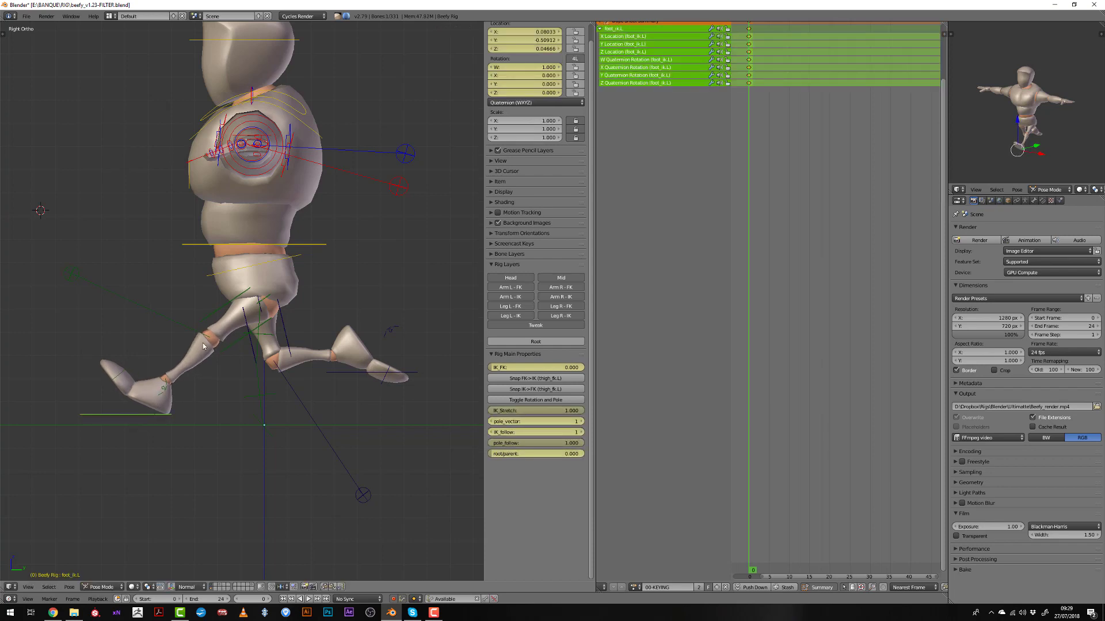
right_click(295, 245)
key(g)
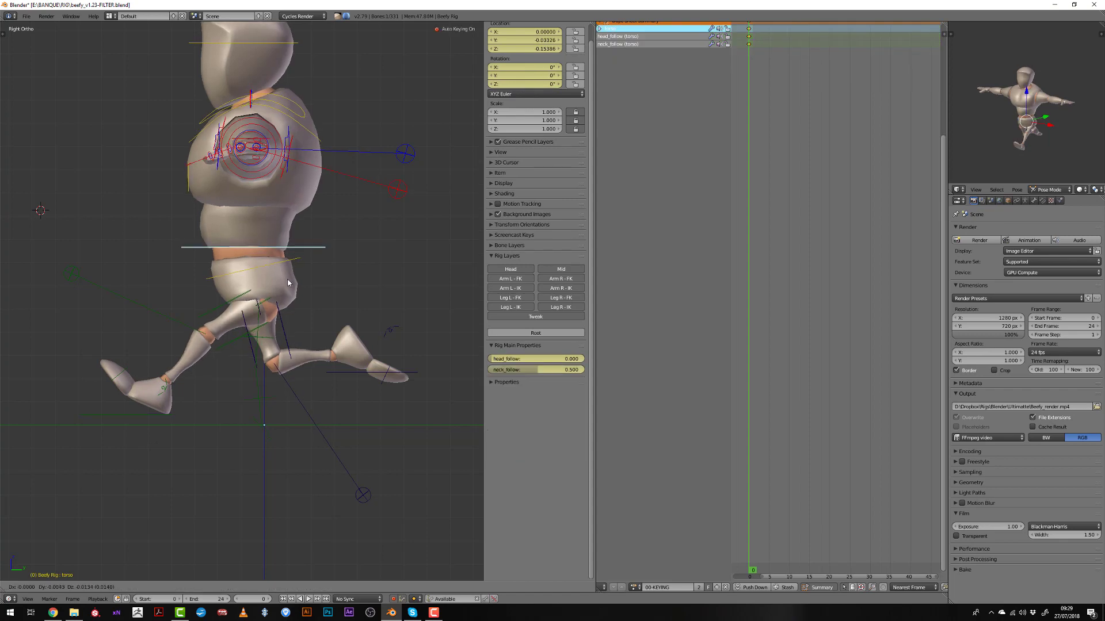
click(285, 297)
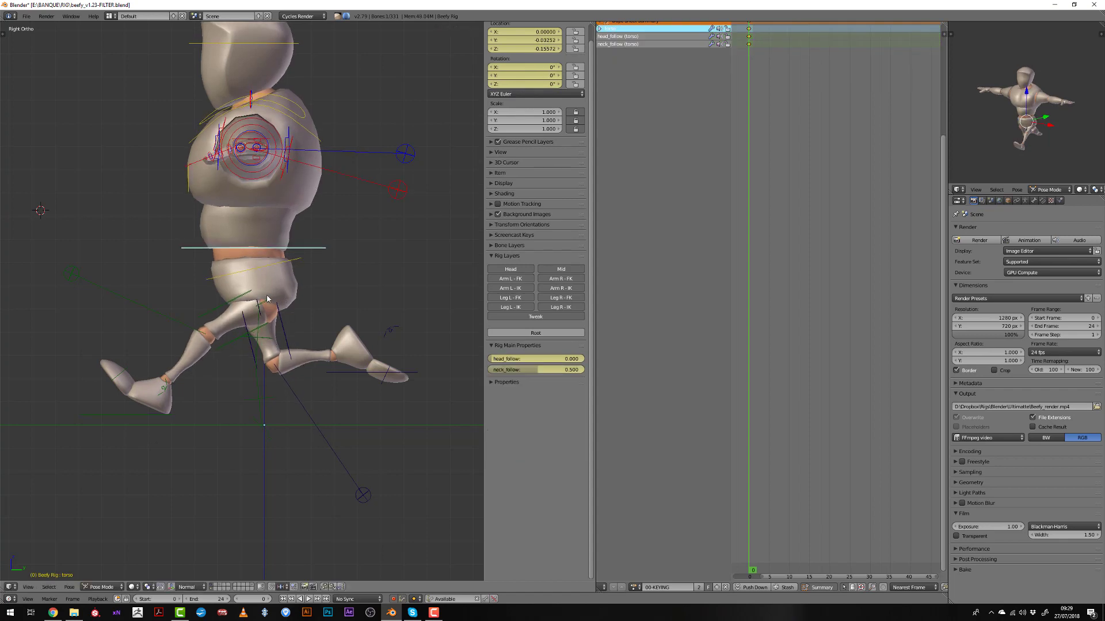
Select the rig's hips control
right_click(240, 274)
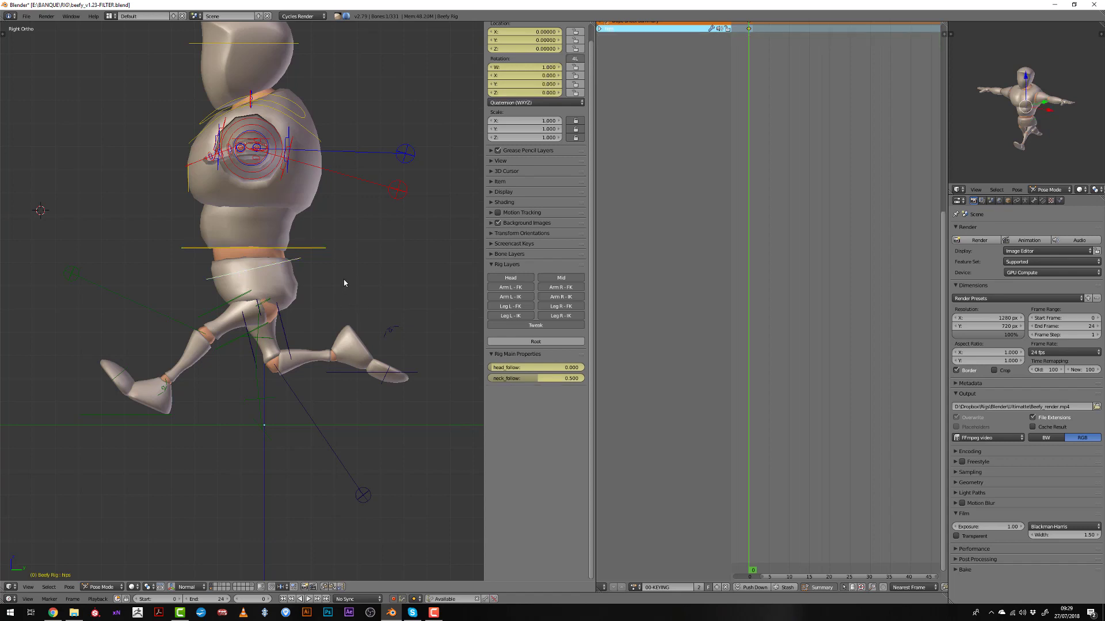
middle_drag(323, 291, 318, 289)
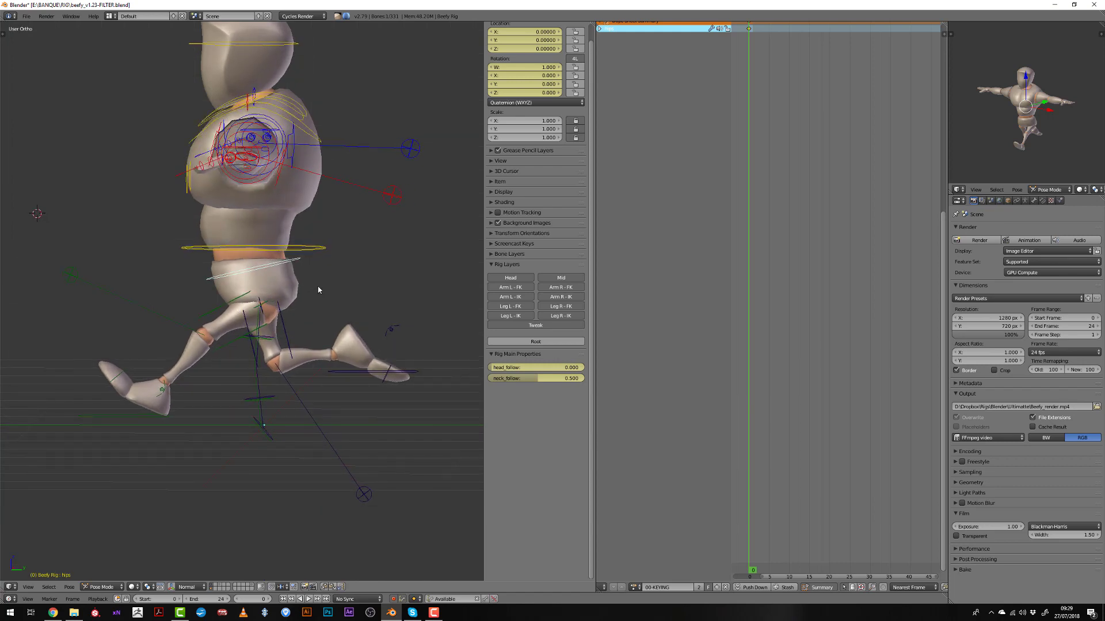
key(r)
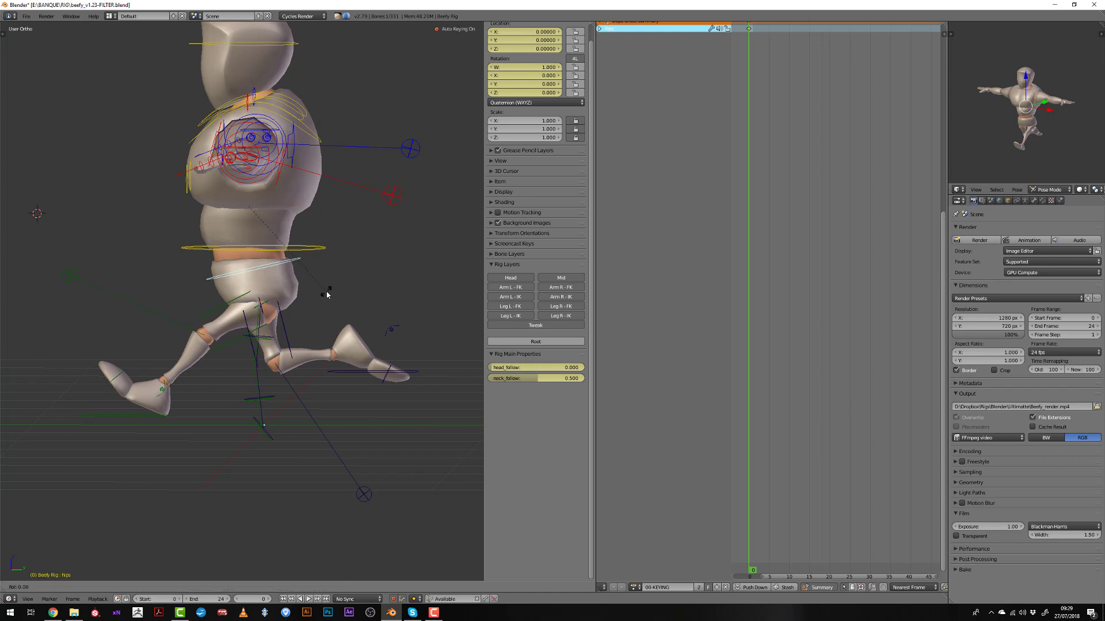
key(y)
key(y)
key(Escape)
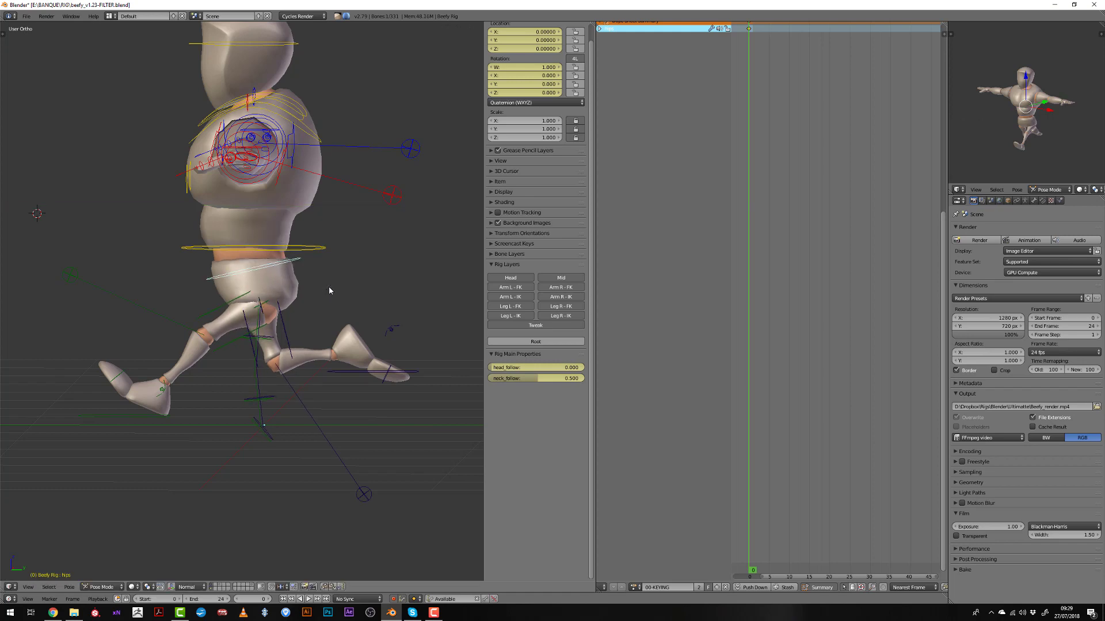
Twist the hips control about its local Z axis to a quaternion Z of about 0.085
key(r)
key(z)
key(z)
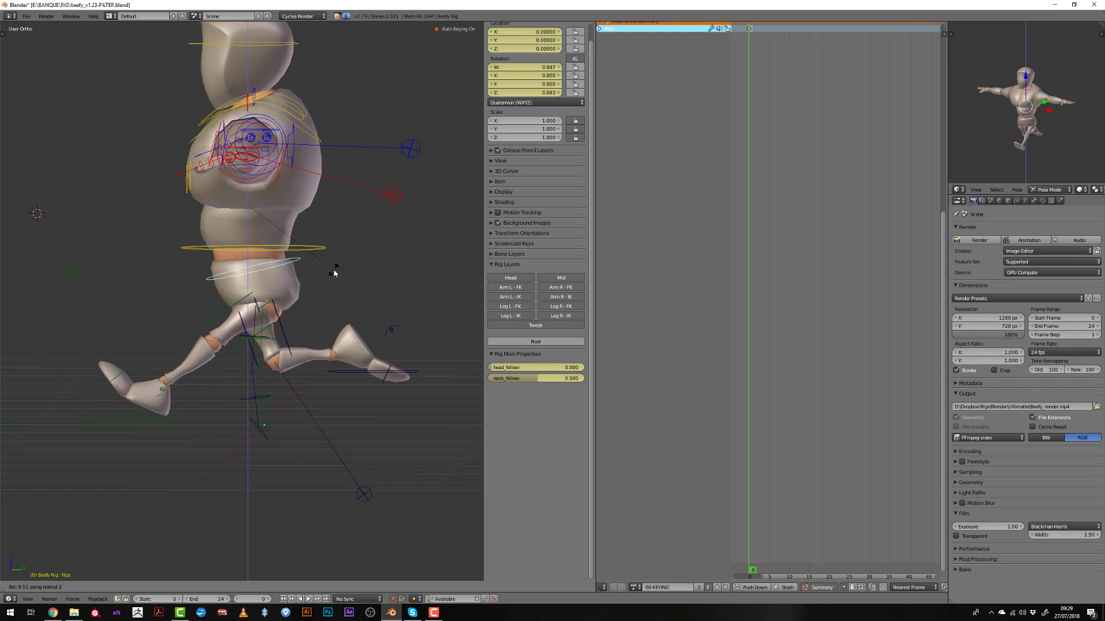
click(334, 272)
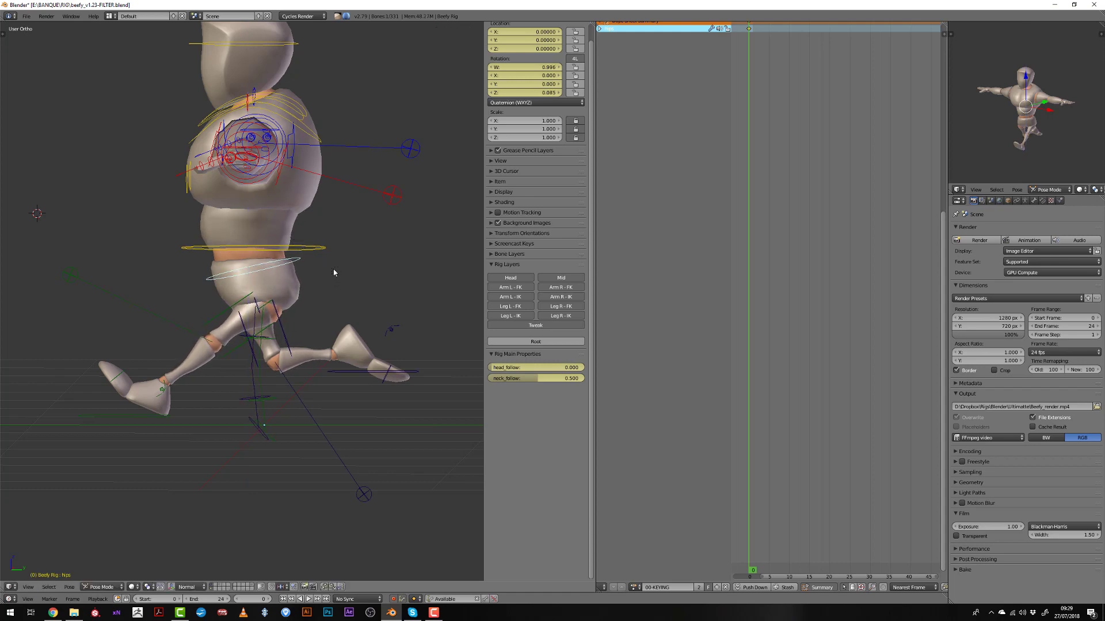
Tilt the hips sideways in the front view and refine the tilt from an angled view to a quaternion Y of about -0.053
key(KP_1)
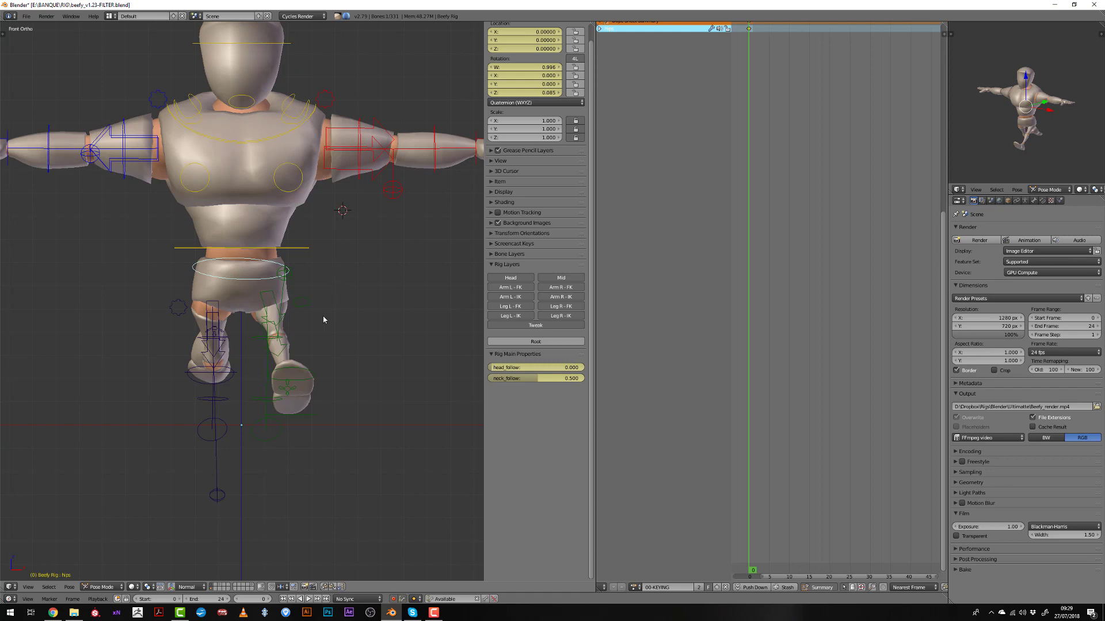
key(r)
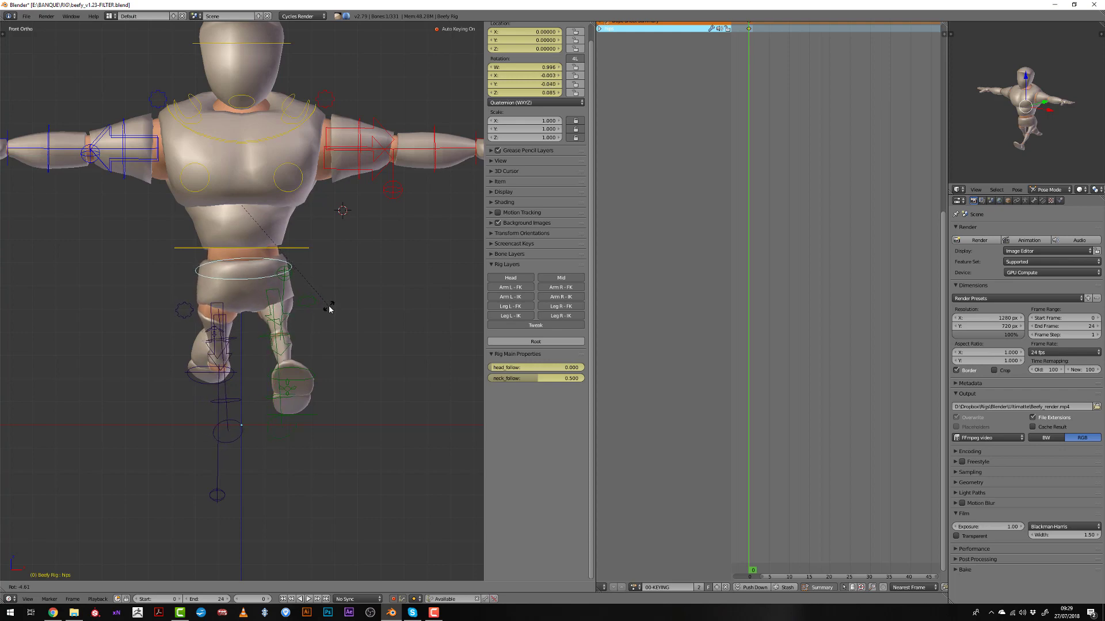
click(329, 305)
middle_drag(329, 305, 300, 304)
key(r)
click(307, 302)
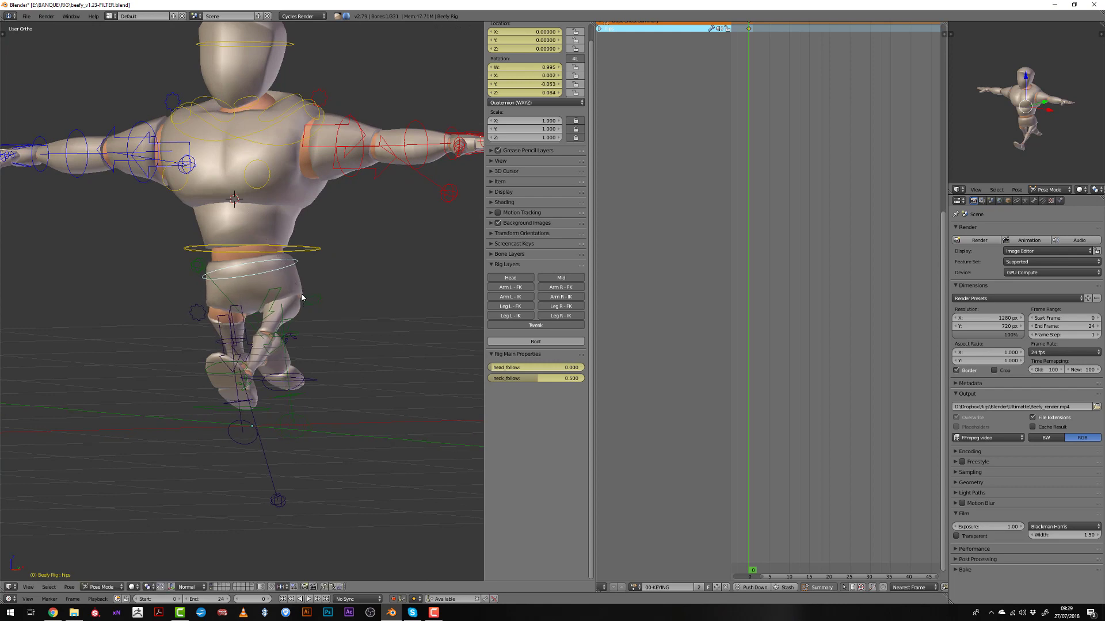
Lean the chest control forward in the side view to a quaternion X of about 0.23
shift+middle_drag(286, 230, 287, 279)
right_click(281, 195)
key(KP_3)
key(r)
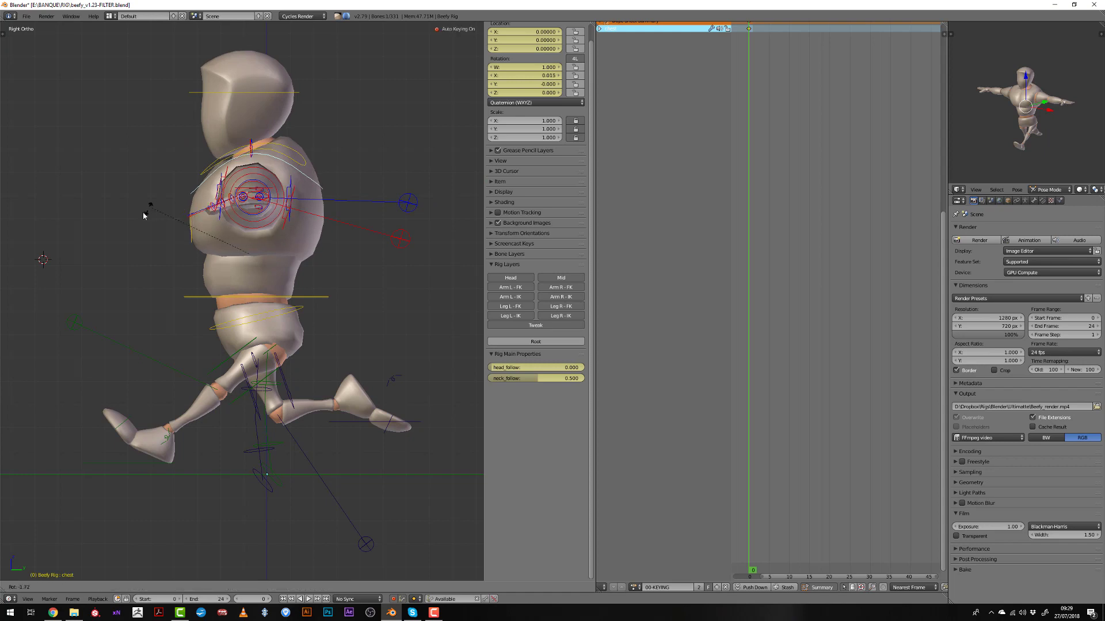
click(98, 259)
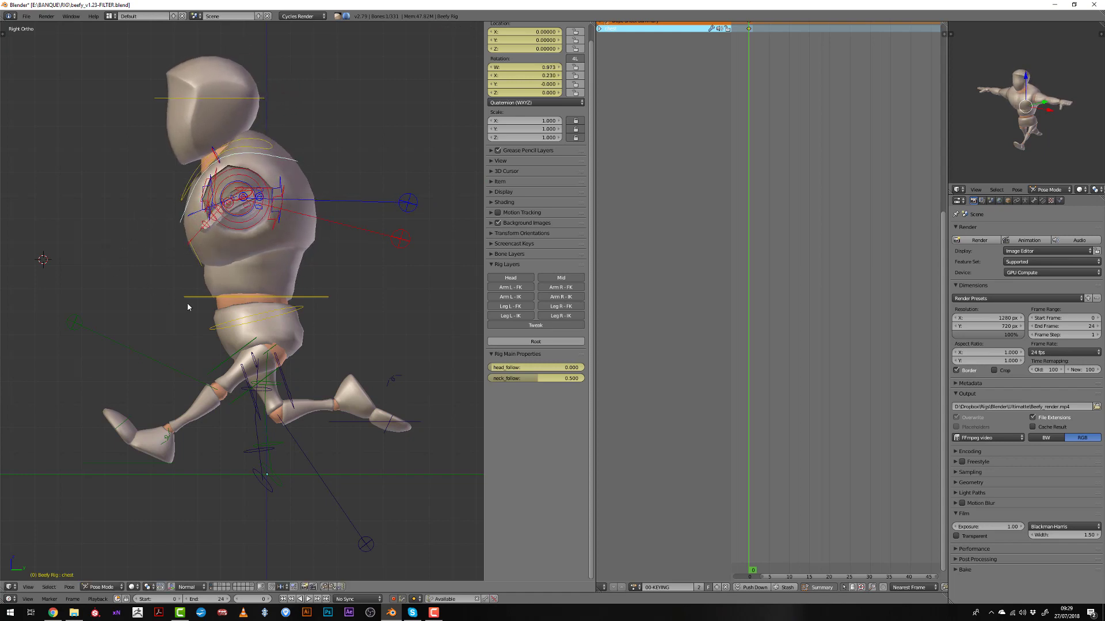
Lean the chest further forward and twist it to about X 0.30, Y -0.053, Z 0.167 in quaternion rotation
right_click(189, 298)
right_click(190, 205)
key(r)
click(126, 231)
middle_drag(127, 232, 219, 270)
key(r)
key(y)
right_click(275, 299)
key(r)
click(303, 283)
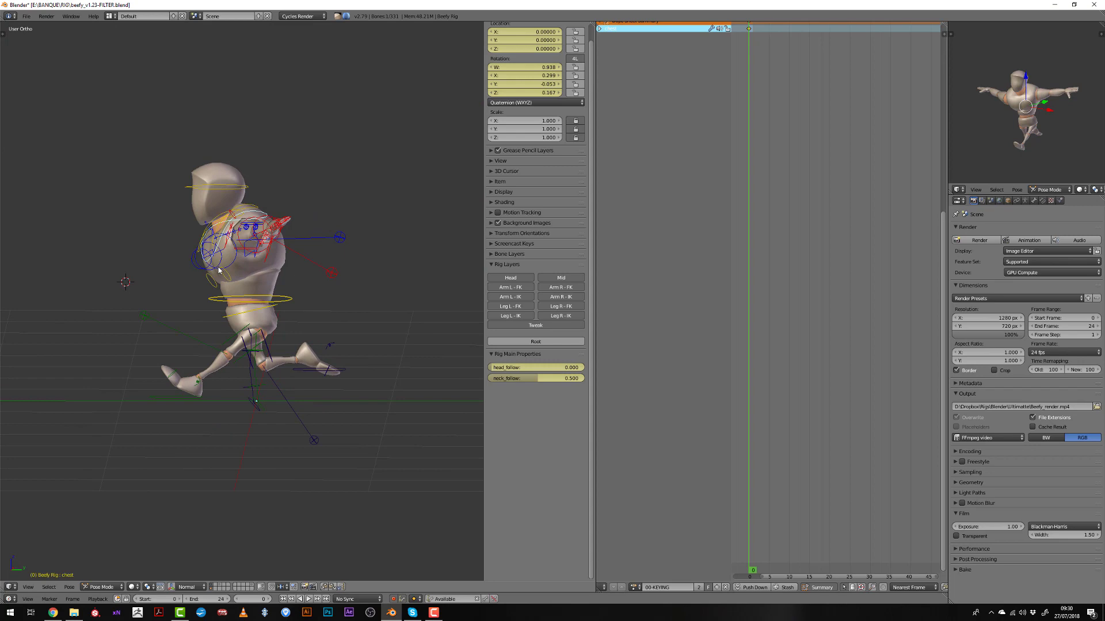
Bend the chest slightly more in the side view and move it forward to about Y -0.076, Z 0.007
key(KP_3)
scroll(219, 271, up, 2)
key(r)
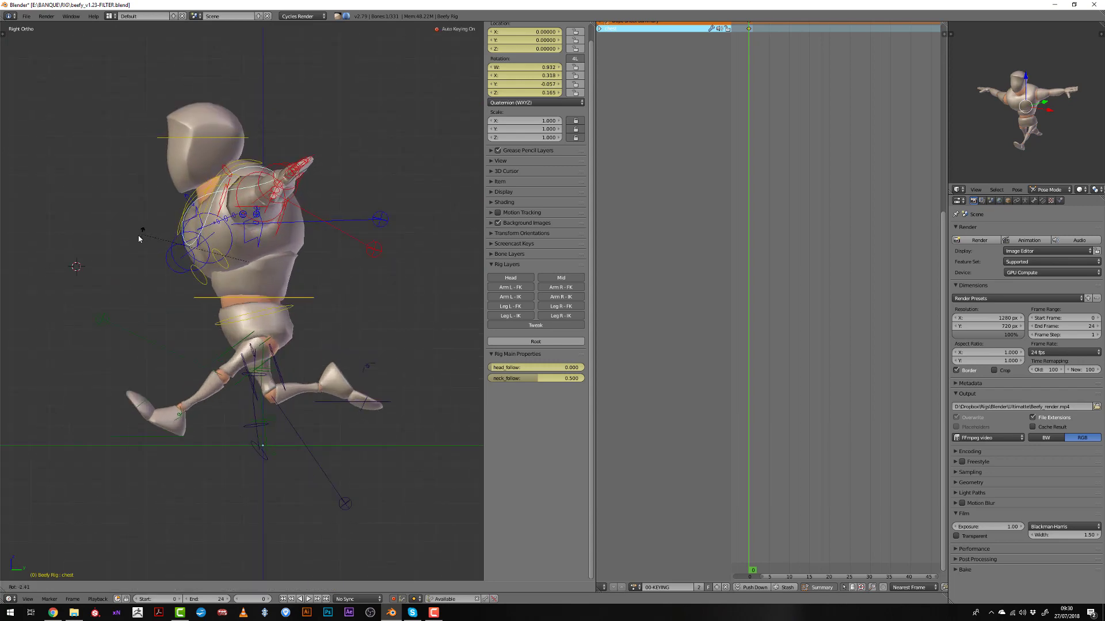
key(g)
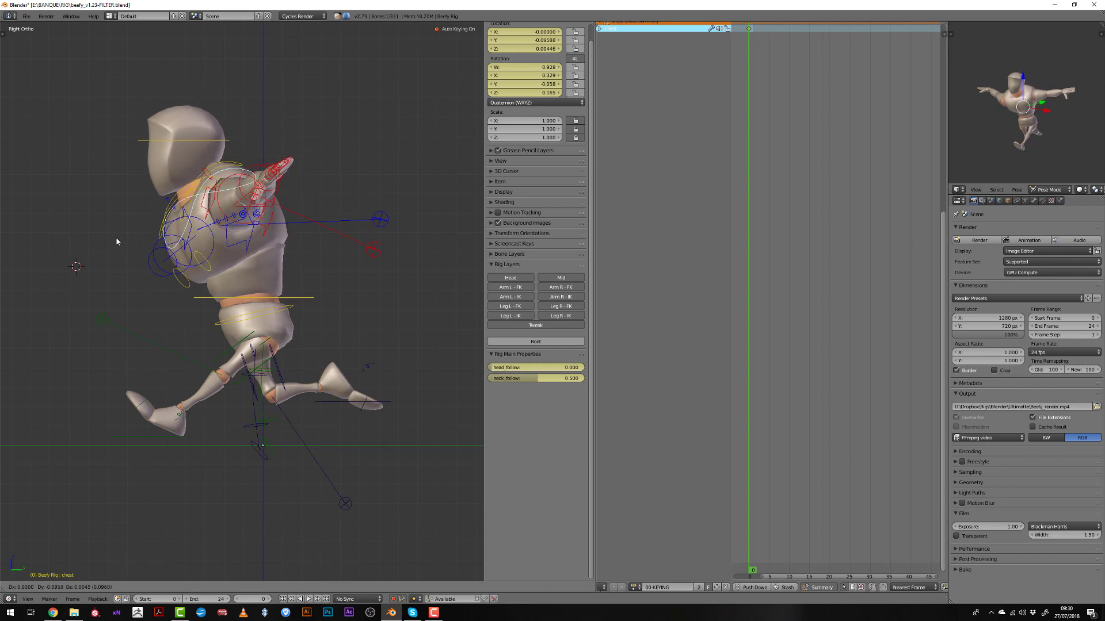
click(119, 236)
Twist the chest about its local Z axis to a quaternion Z of about 0.20
middle_drag(133, 247, 323, 299)
key(r)
key(y)
key(y)
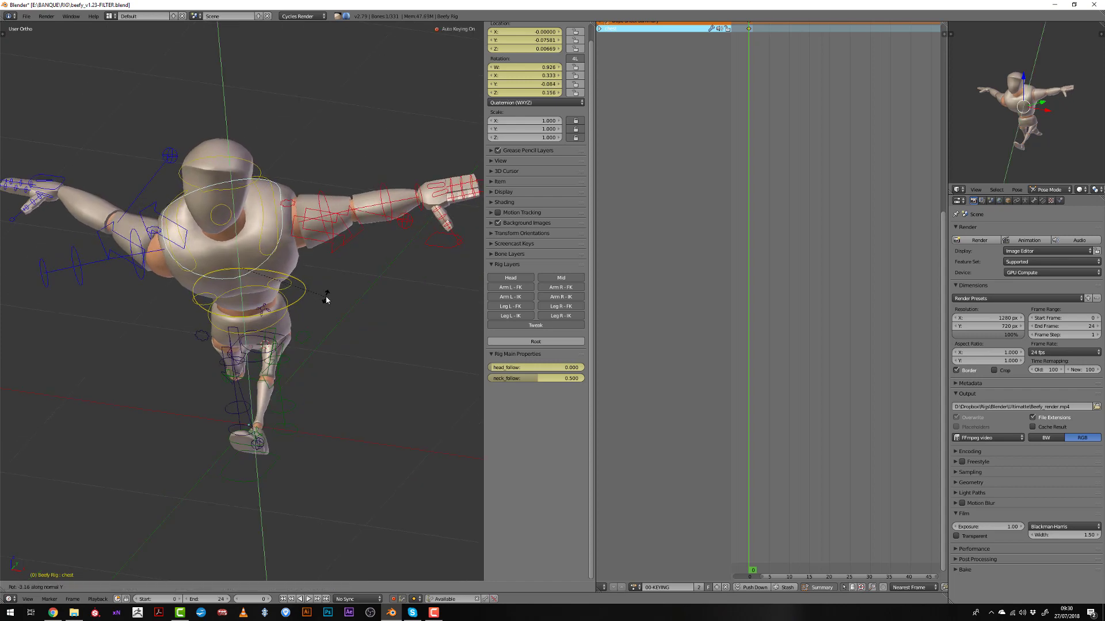
key(y)
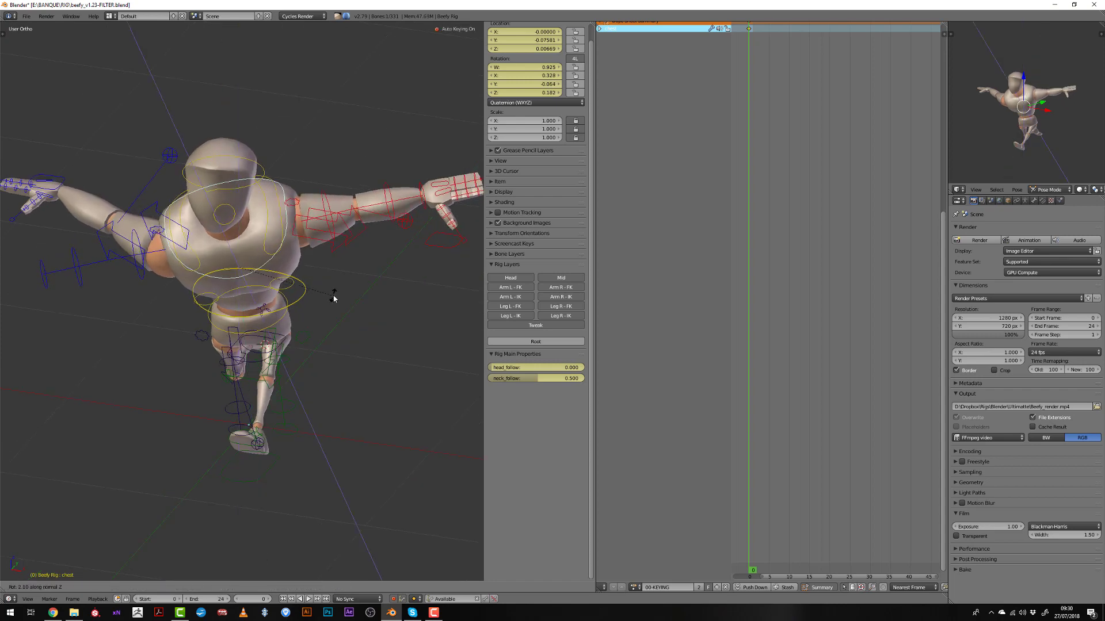
click(334, 291)
Bend the chest further forward in the side view to a quaternion X of about 0.35
middle_drag(334, 291, 265, 274)
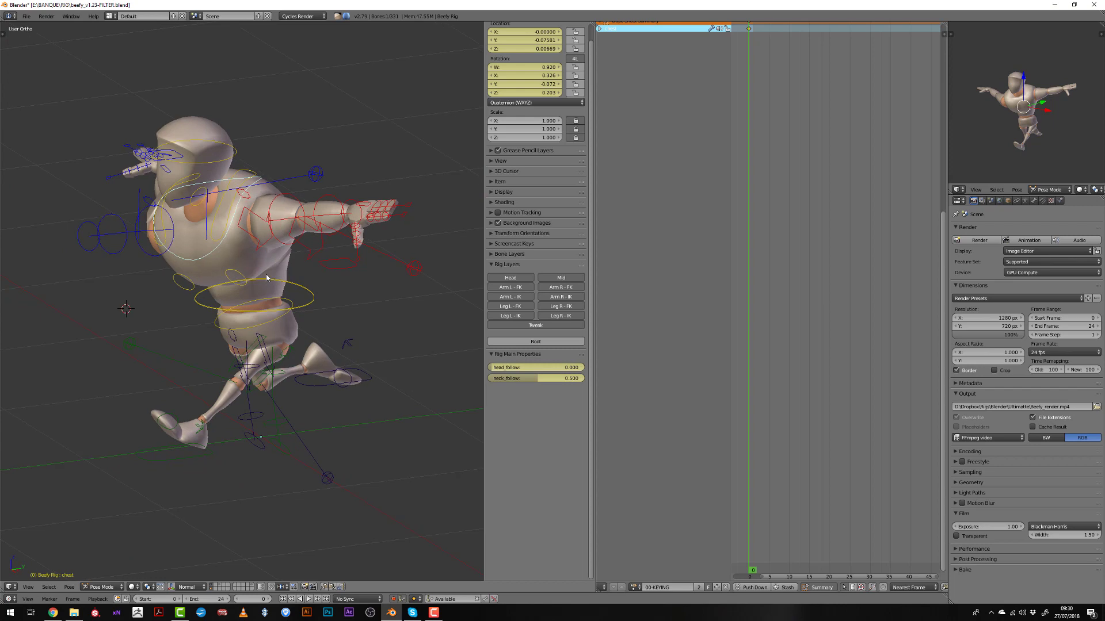
key(KP_3)
key(r)
click(120, 256)
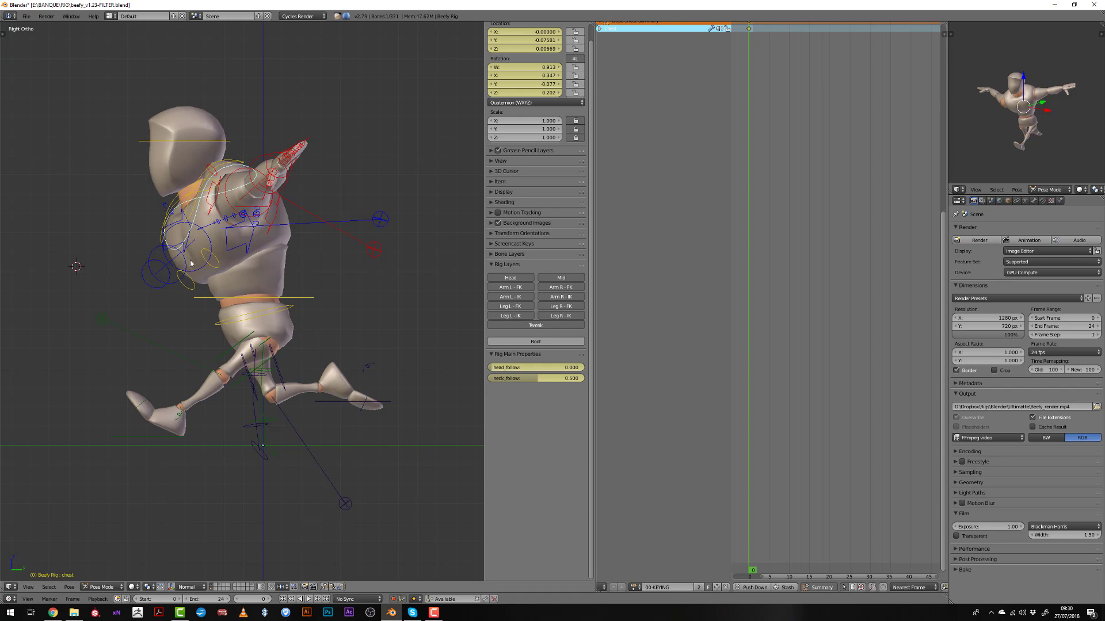
Hide both arms' FK layers and set IK_FK to 0.000 for the left and right hand IK controls
middle_drag(273, 174, 383, 244)
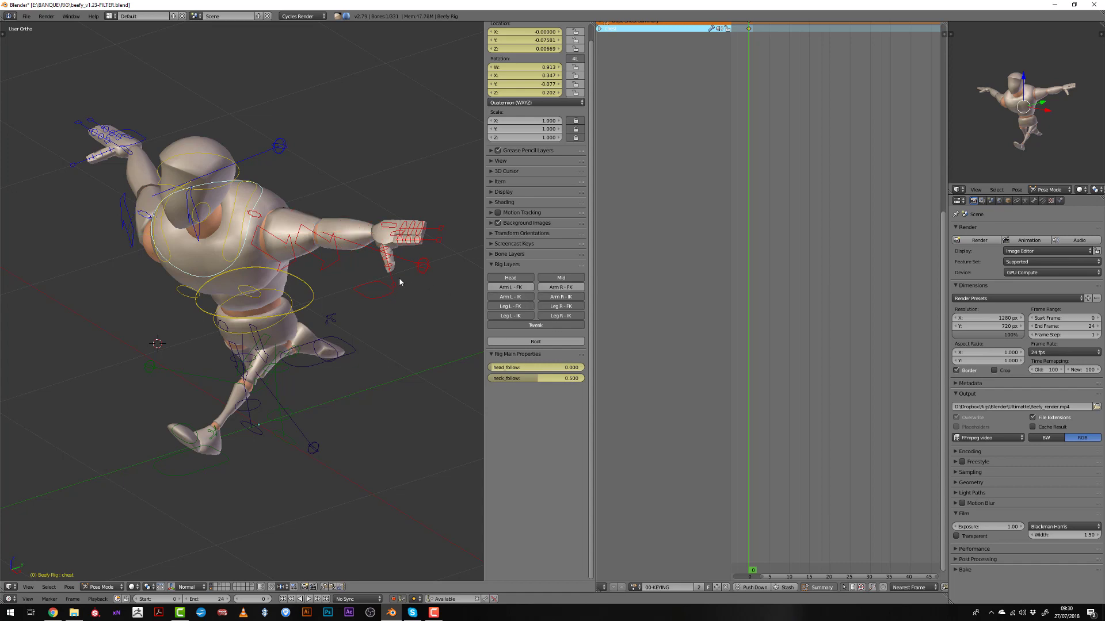
middle_drag(427, 304, 402, 288)
right_click(369, 283)
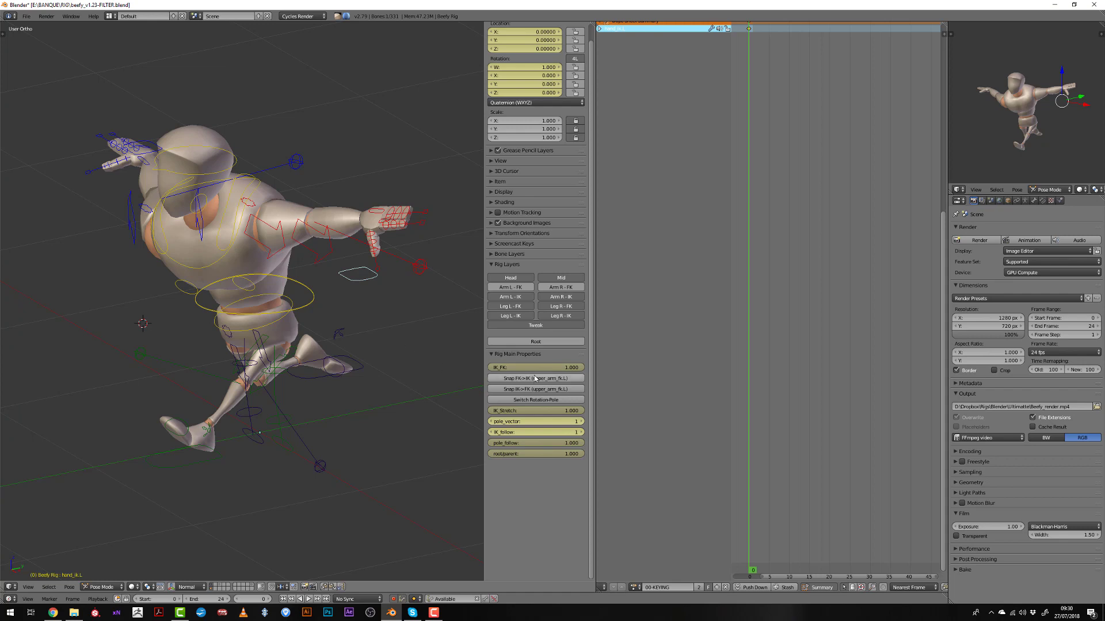
drag(561, 367, 495, 368)
middle_drag(99, 235, 99, 214)
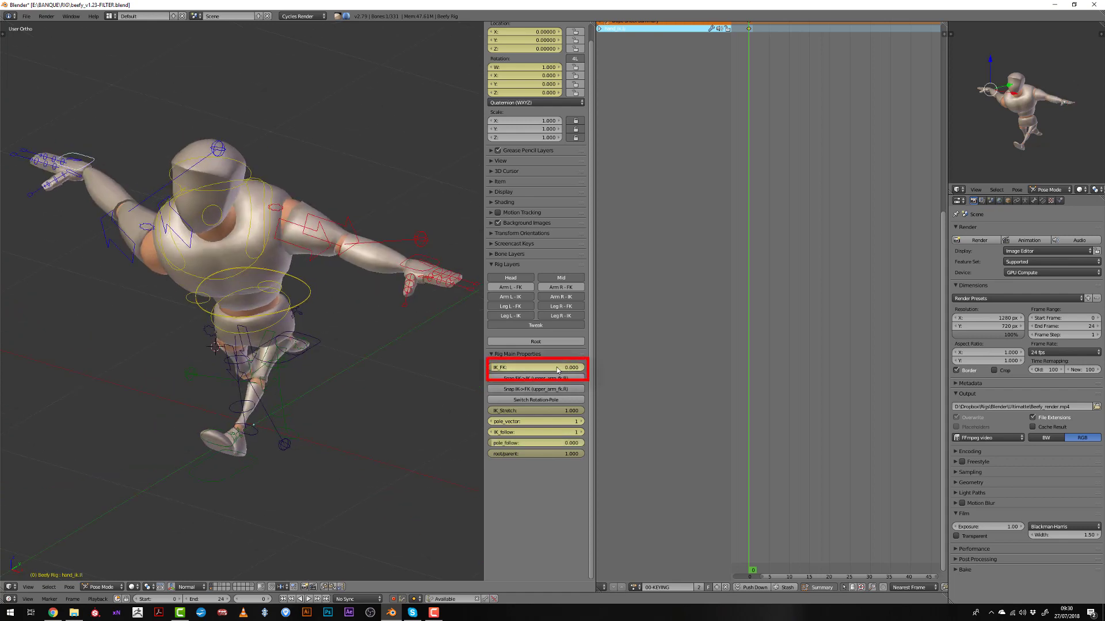
Move the left hand IK control down beside the body and rotate the hand so its fingers point downward
key(g)
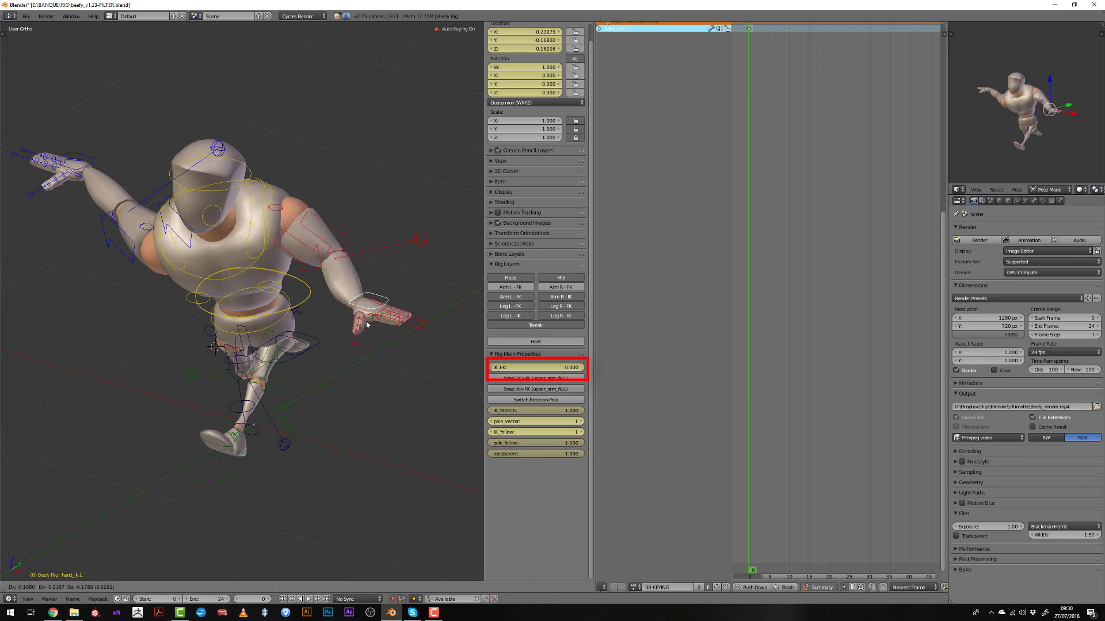
click(350, 321)
middle_drag(351, 320, 410, 299)
key(r)
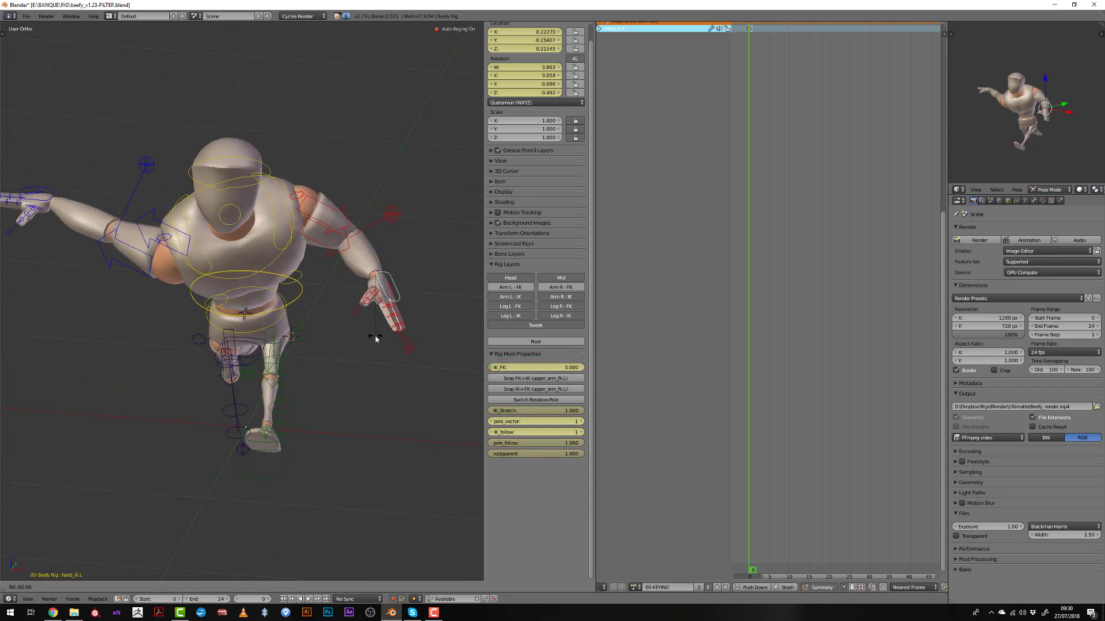
click(376, 341)
Curl the left hand's fingers by scaling down the index and middle finger master controls, and adjust the hand's rotation
mouse_move(377, 346)
middle_down()
mouse_move(332, 342)
mouse_move(343, 378)
mouse_move(365, 389)
mouse_move(390, 308)
mouse_move(429, 321)
mouse_move(334, 310)
middle_up()
right_click(322, 371)
shift+right_click(324, 371)
key(s)
click(357, 358)
right_click(388, 306)
key(r)
click(413, 322)
Scale the left thumb master control to about 0.70 on Y to curl the thumb, and rotate it toward the fingers
scroll(268, 340, up, 6)
mouse_move(268, 342)
middle_down()
mouse_move(260, 334)
mouse_move(285, 306)
mouse_move(346, 288)
mouse_move(378, 331)
mouse_move(254, 328)
middle_up()
right_click(351, 288)
key(s)
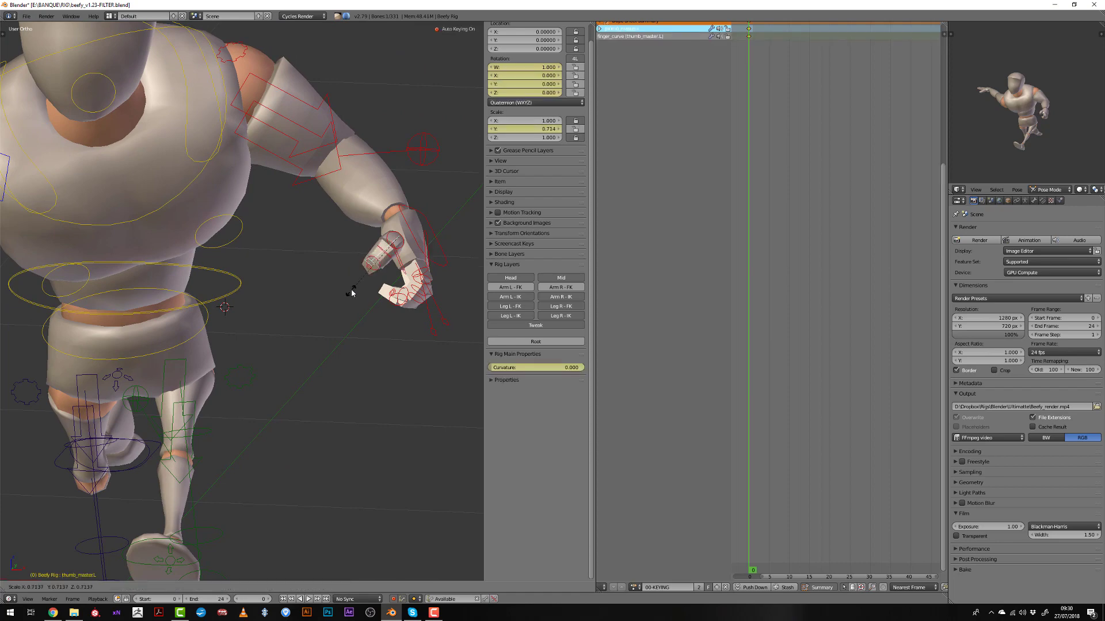
click(351, 293)
key(r)
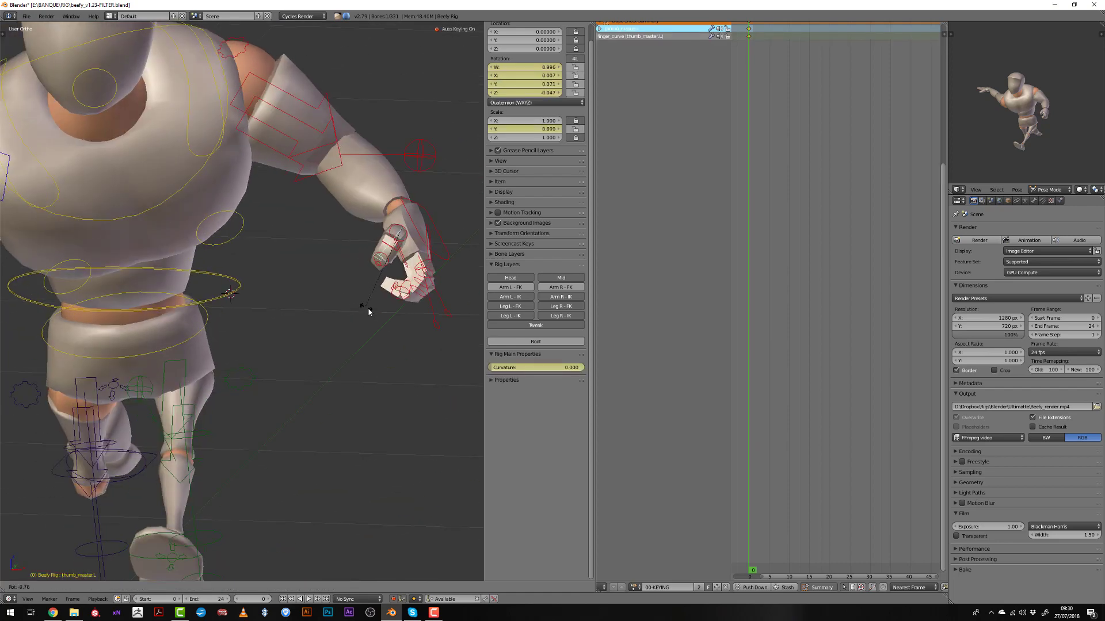
click(374, 312)
Refine the left thumb's rotation from other angles to about W 0.958, X 0.266, Y 0.048, Z -0.092
middle_drag(374, 313, 166, 250)
key(r)
click(196, 291)
middle_drag(196, 291, 366, 301)
key(r)
click(266, 323)
Rotate the left hand's index and middle finger master controls together to fold the fingers inward
right_click(306, 309)
shift+right_click(319, 299)
key(r)
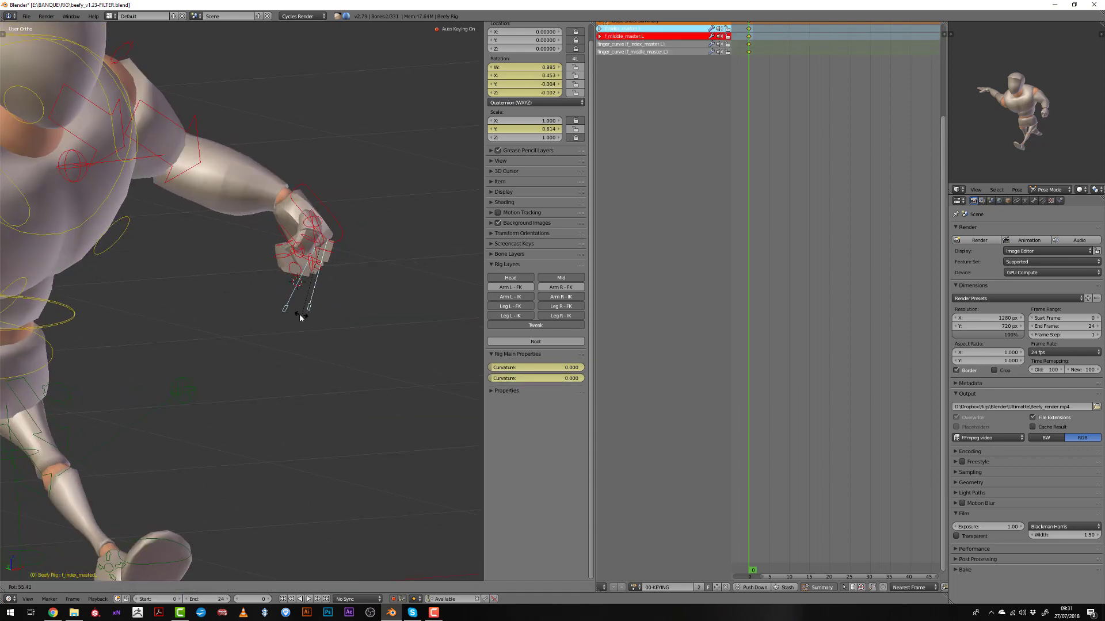
click(285, 311)
Refine the rotation and scale of the left index and middle finger master controls to tighten the fist
scroll(286, 311, up, 3)
middle_drag(285, 311, 210, 336)
key(r)
click(166, 330)
key(s)
click(172, 328)
Copy the pose of the left thumb, index, middle and palm controls and paste it mirrored onto the right hand
middle_drag(203, 325, 291, 340)
right_click(289, 281)
middle_drag(288, 282, 299, 311)
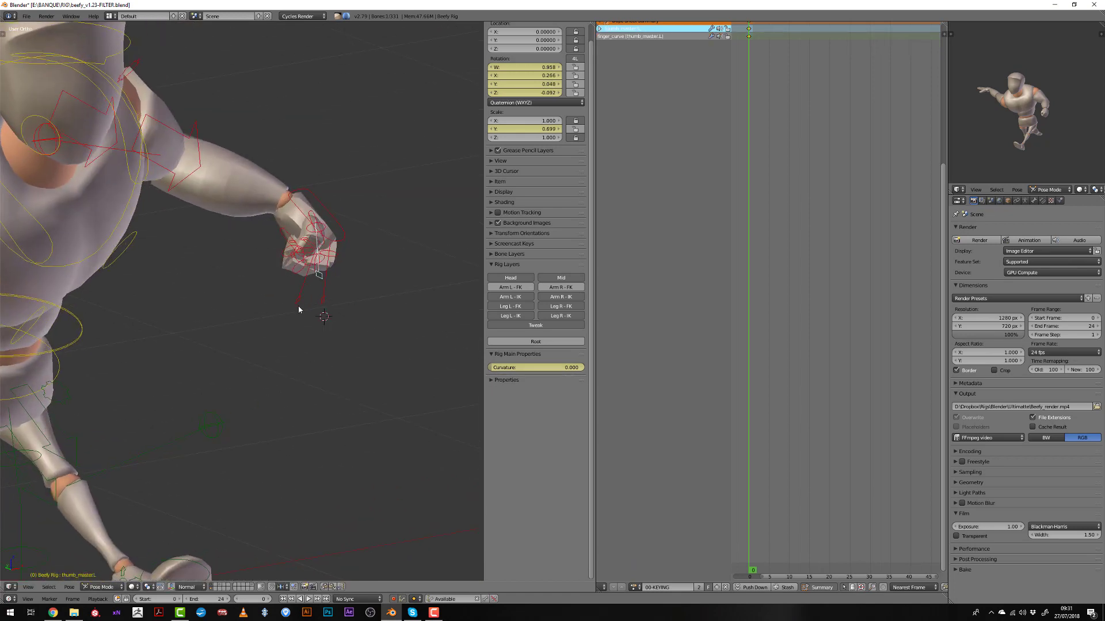
shift+right_click(298, 304)
shift+right_click(321, 302)
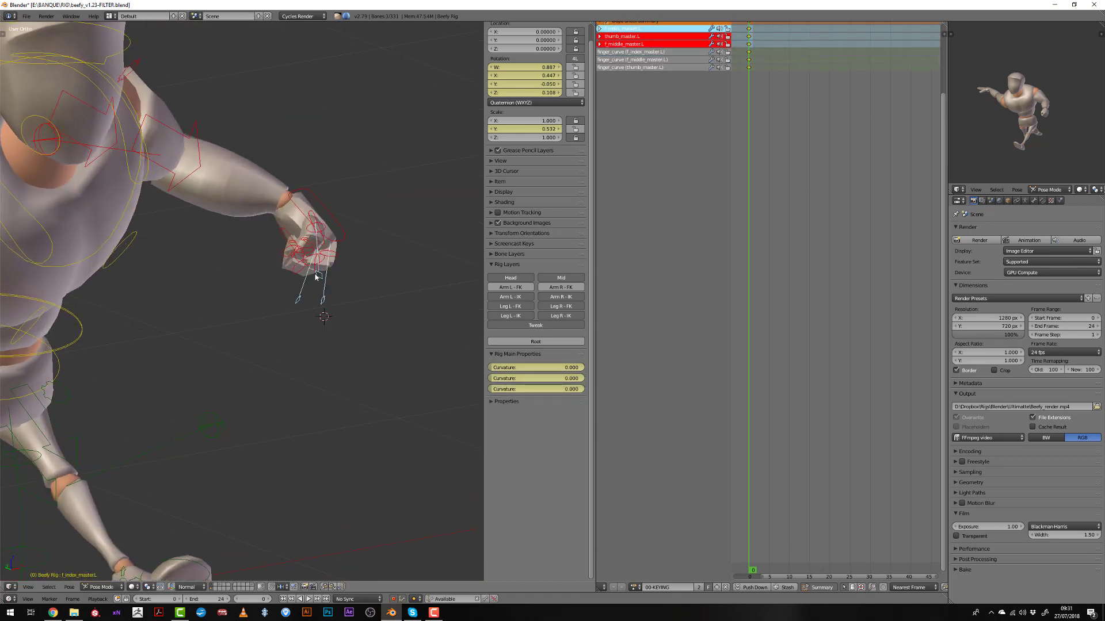
shift+right_click(311, 216)
scroll(311, 218, down, 3)
middle_drag(311, 222, 326, 284)
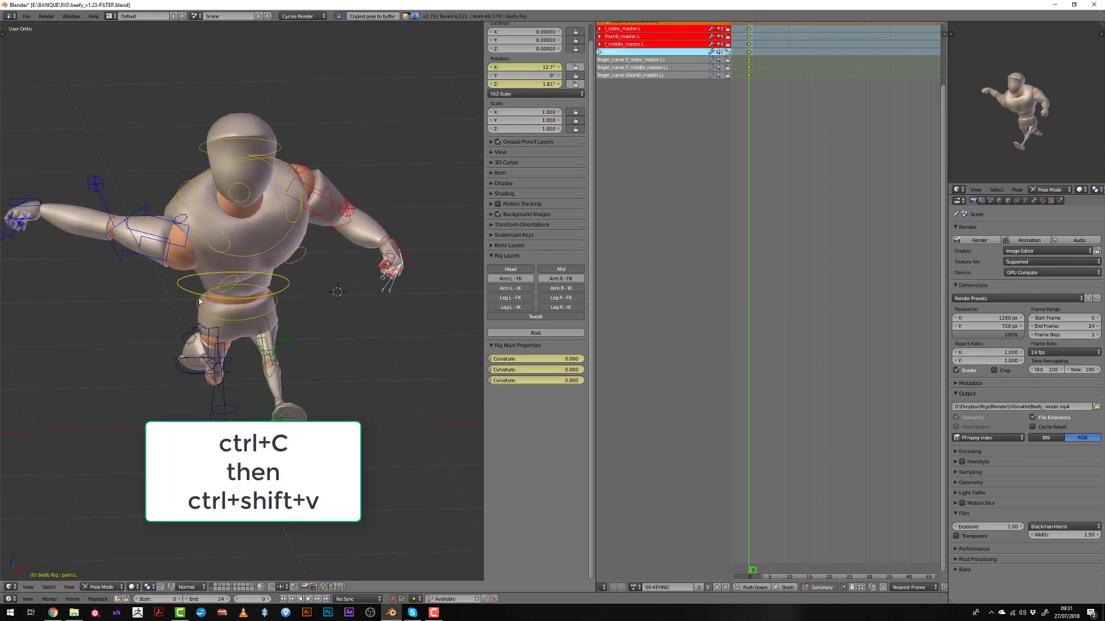
middle_drag(265, 270, 337, 291)
right_click(337, 291)
key(ctrl+shift+v)
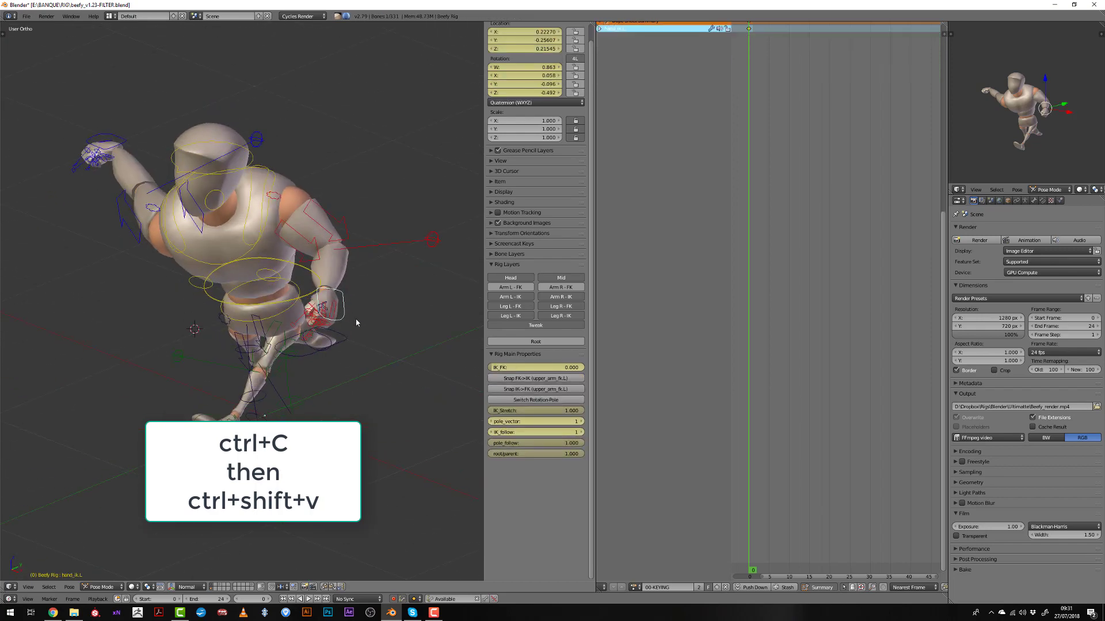
Bring the right hand IK control forward in front of the body to about X -0.614, Y -0.585, Z 0.475 and rotate it
key(g)
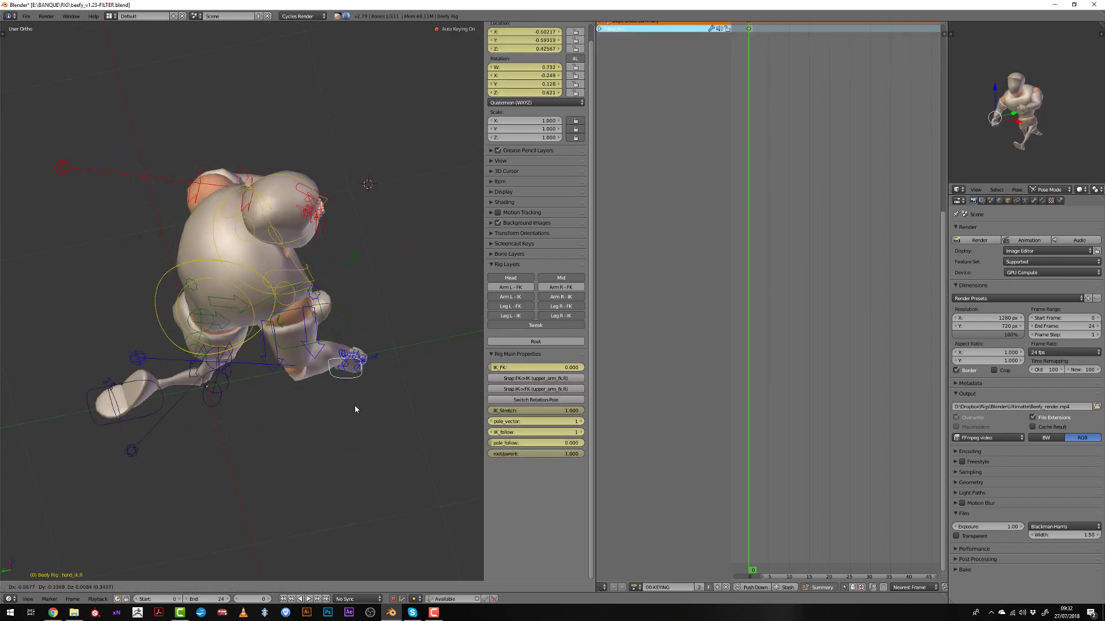
key(r)
click(376, 340)
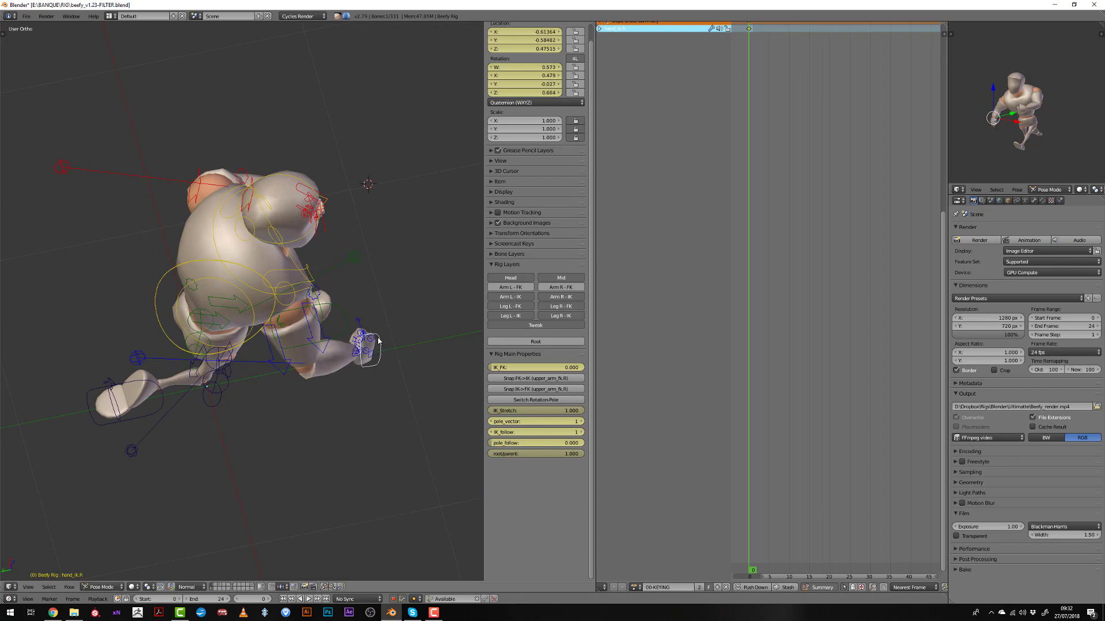
middle_drag(374, 338, 340, 303)
key(r)
click(340, 361)
Refine the right hand IK control from other angles to about X -0.581, Y -0.779, Z 0.540, rotation W 0.411, X 0.535, Y 0.185, Z 0.712
middle_drag(340, 361, 224, 351)
key(g)
click(239, 383)
key(r)
click(221, 311)
middle_drag(222, 313, 242, 366)
key(g)
click(317, 332)
key(g)
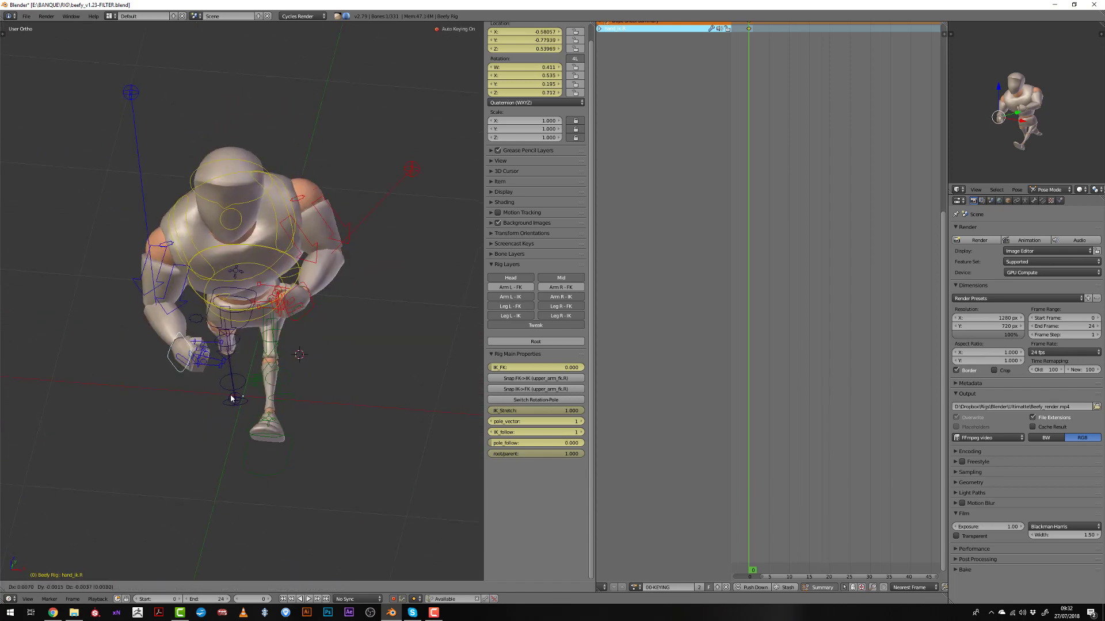
click(227, 396)
Move the right arm's IK pole target lower and farther back to reposition the right elbow
right_click(131, 94)
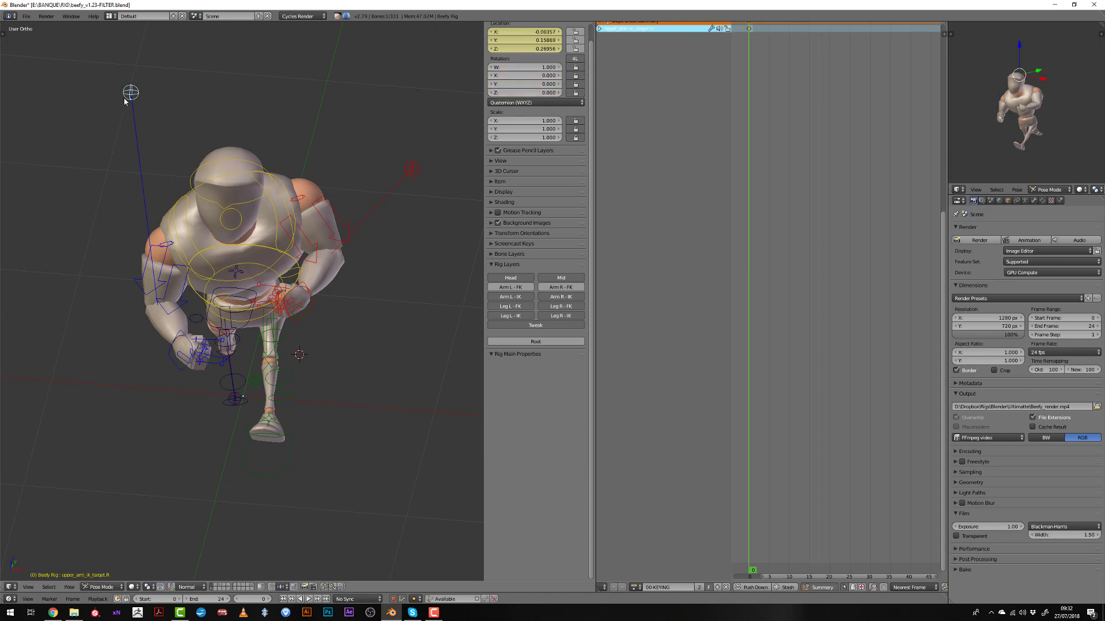
key(g)
click(79, 205)
middle_drag(116, 241, 210, 245)
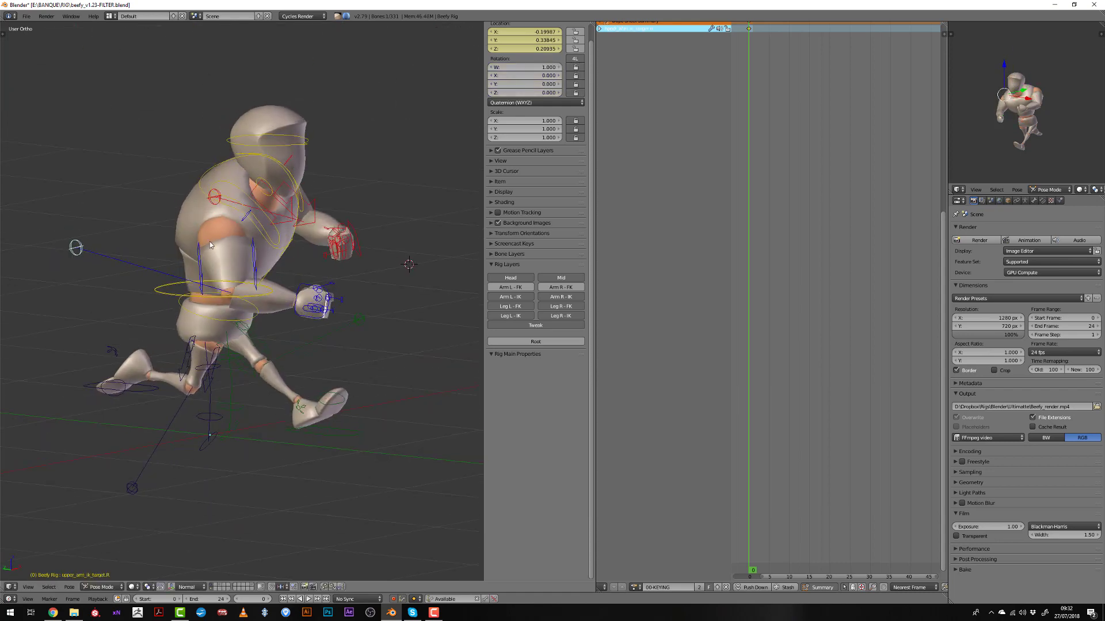
Rotate the right hand IK control to realign the right fist with the forearm
right_click(299, 291)
middle_drag(300, 291, 221, 309)
key(r)
click(279, 380)
key(r)
click(236, 351)
Hide the right and left upper arm IK controls
right_click(205, 283)
key(h)
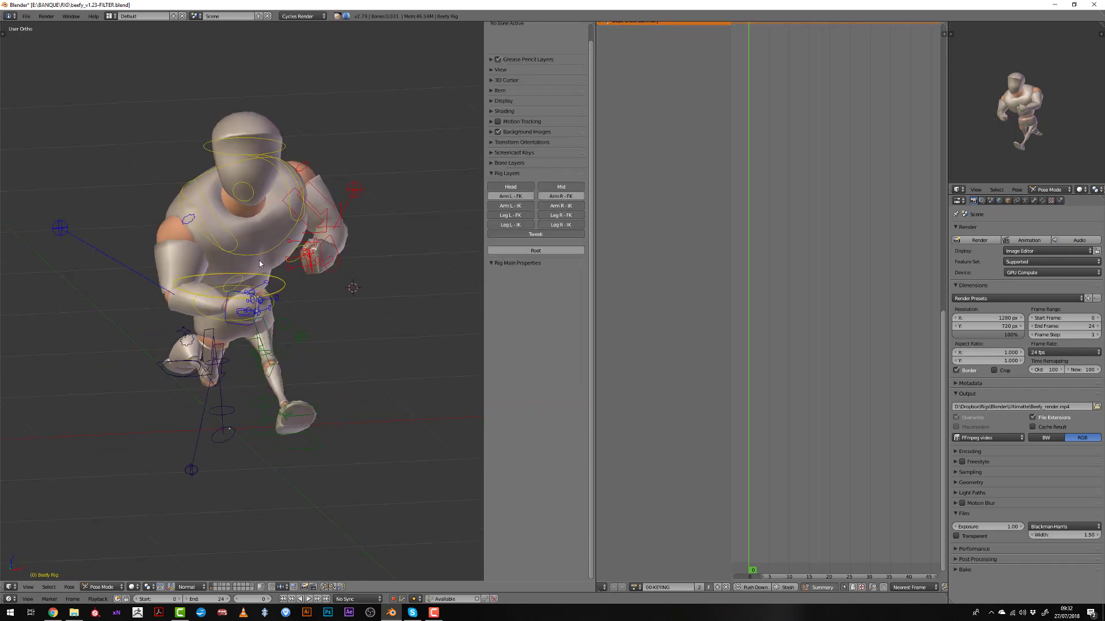
right_click(323, 211)
key(h)
Rotate the right hand IK control again and shift it slightly in front of the chest
scroll(305, 343, up, 1)
scroll(305, 343, up, 1)
middle_drag(258, 372, 329, 361)
right_click(186, 332)
key(r)
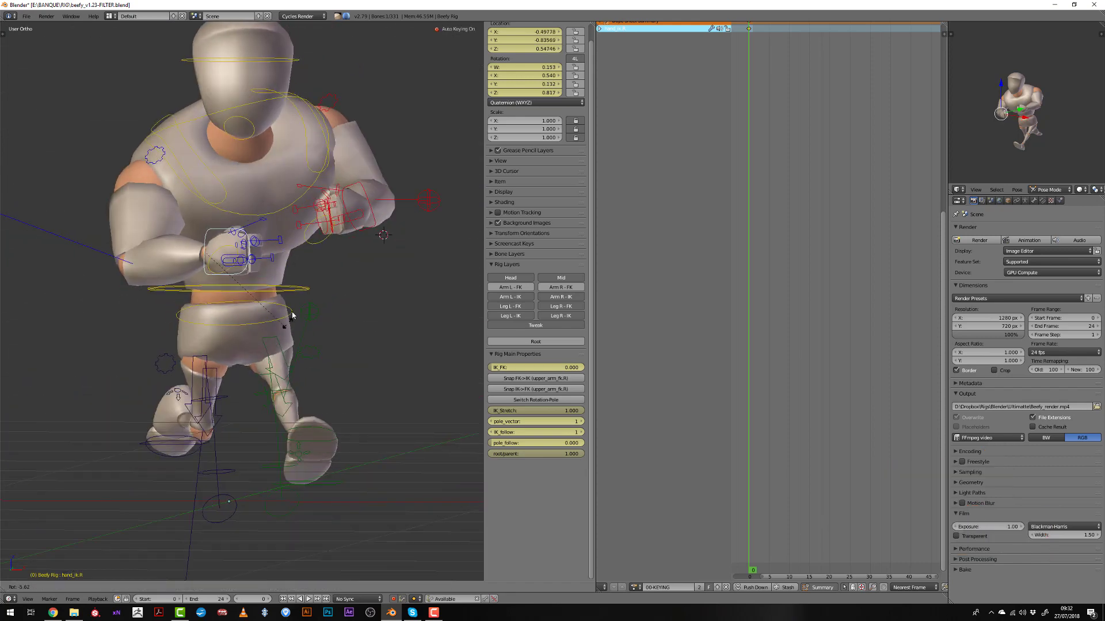
click(296, 294)
key(g)
click(305, 282)
Move the left hand IK control back beside the waist to about X 0.106, Y -0.436, Z -0.207
scroll(305, 282, down, 2)
middle_drag(305, 282, 198, 305)
right_click(230, 301)
key(g)
click(287, 348)
key(g)
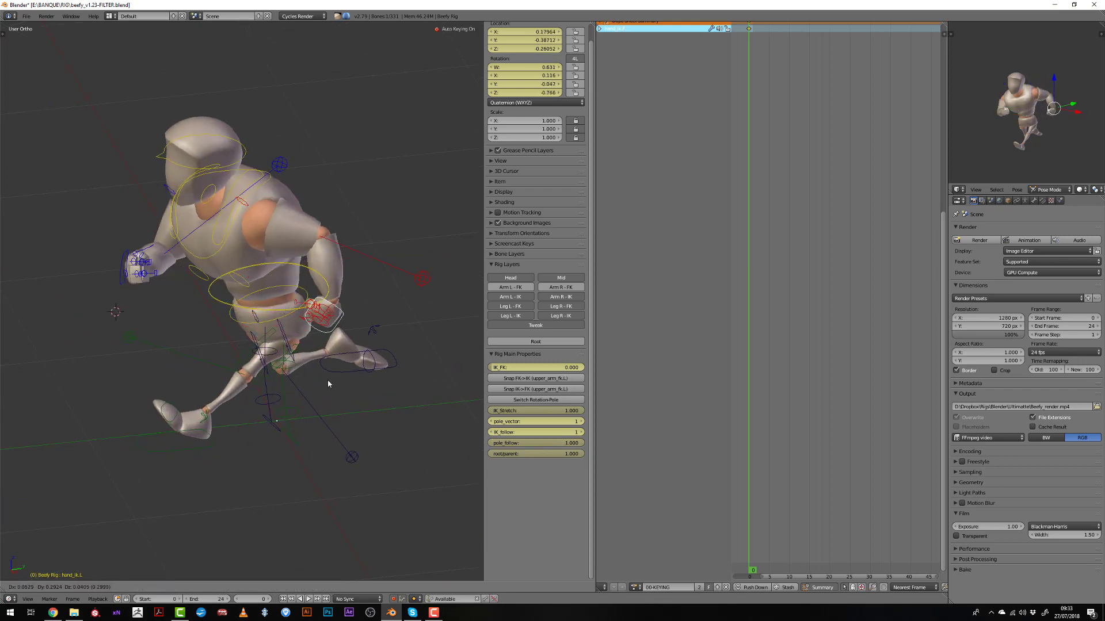
click(320, 367)
Rotate the left hand IK control to about W 0.664, X 0.017, Y -0.029, Z -0.747
middle_drag(320, 367, 222, 317)
key(r)
click(381, 345)
key(r)
click(323, 347)
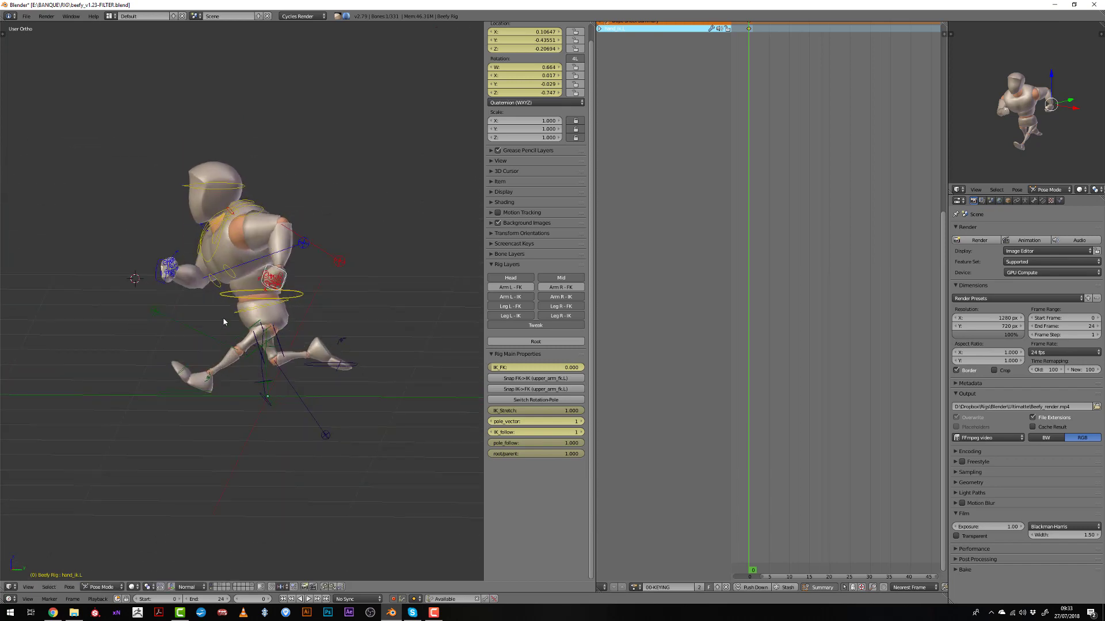
Tilt the head forward and slightly down in the right side view
key(KP_3)
scroll(224, 322, up, 3)
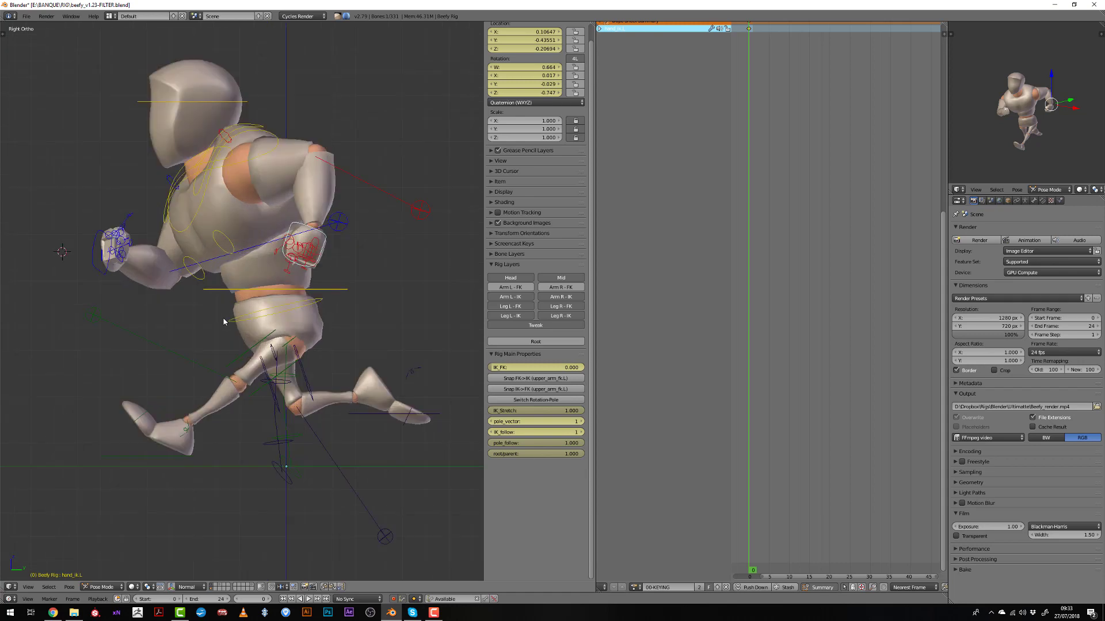
right_click(199, 166)
key(r)
click(154, 173)
right_click(149, 107)
key(r)
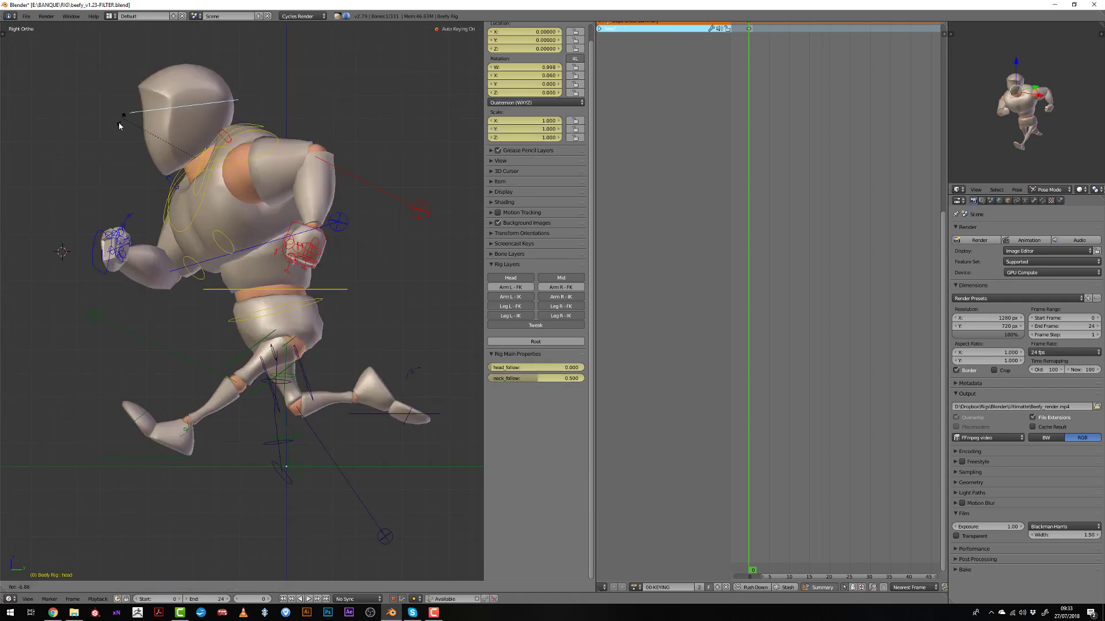
click(115, 130)
Rotate the right shoulder control around the Z axis, ending at about Z 8.2°
middle_drag(115, 129, 170, 174)
right_click(179, 177)
middle_drag(216, 230, 251, 292)
key(r)
key(z)
click(272, 313)
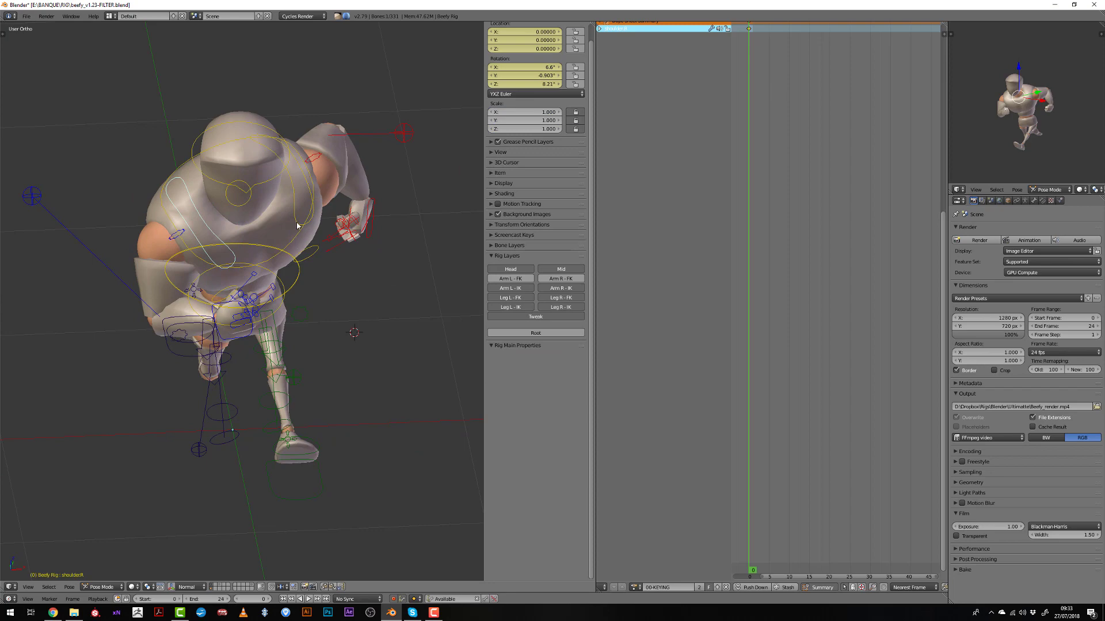
Rotate the left shoulder control from two viewing angles to adjust the trailing shoulder
right_click(297, 226)
middle_drag(295, 226, 235, 244)
key(r)
click(301, 242)
middle_drag(302, 240, 296, 171)
key(r)
click(297, 166)
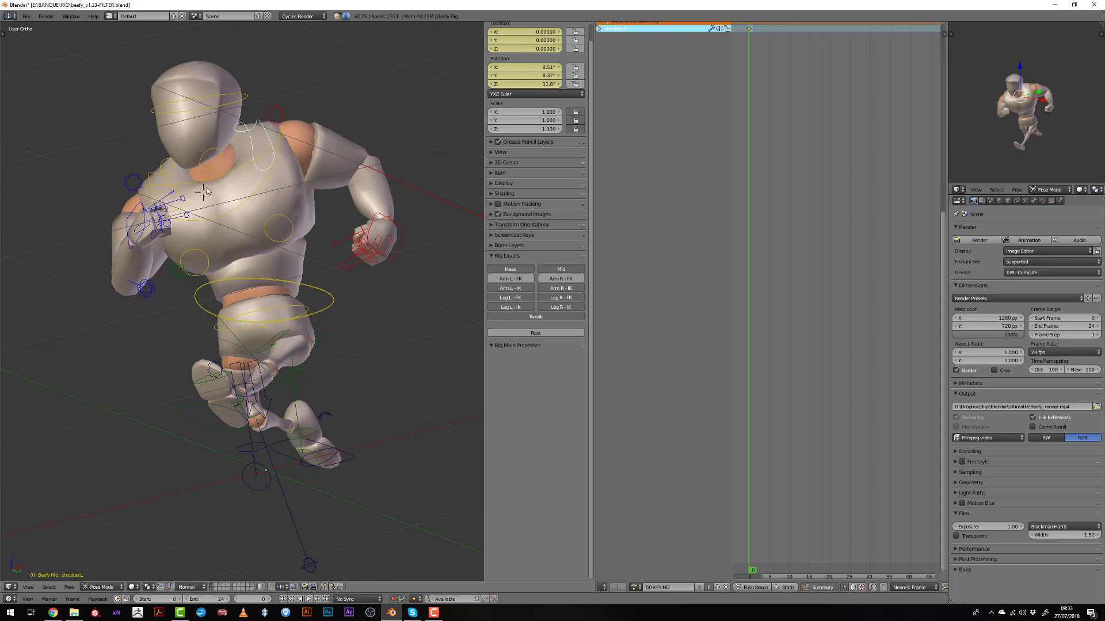
Refine the right shoulder control's rotation to about Y -0.59°, Z 8.6°
middle_drag(207, 192, 167, 206)
key(r)
click(281, 270)
scroll(266, 320, down, 2)
middle_drag(264, 324, 270, 325)
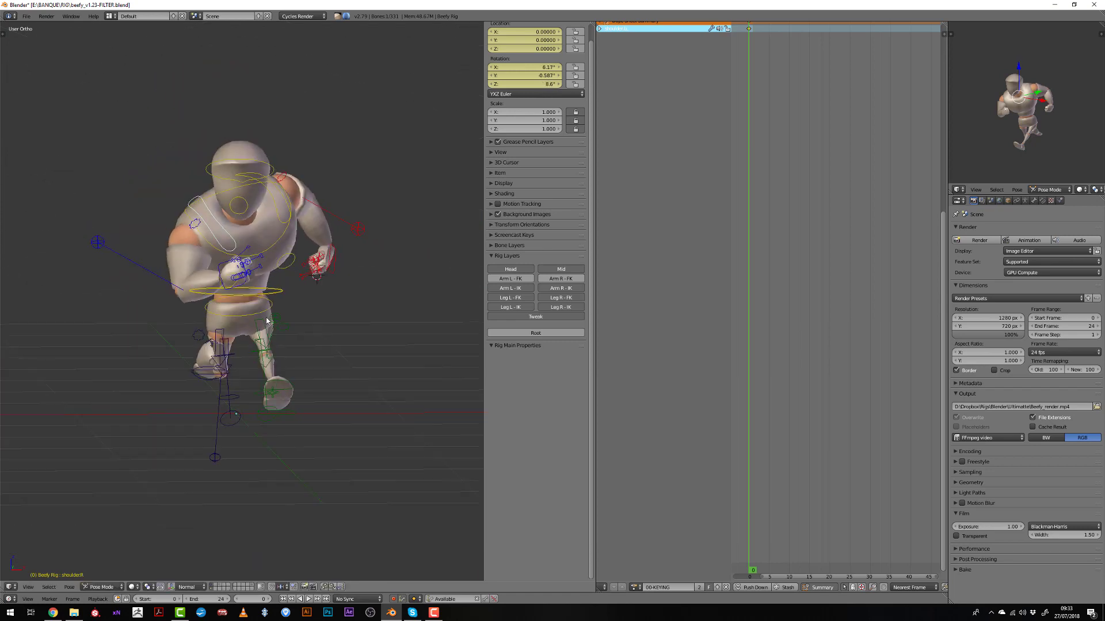
Tilt the hips control slightly in the front view to about X 0.004, Y -0.037, Z 0.084
key(KP_1)
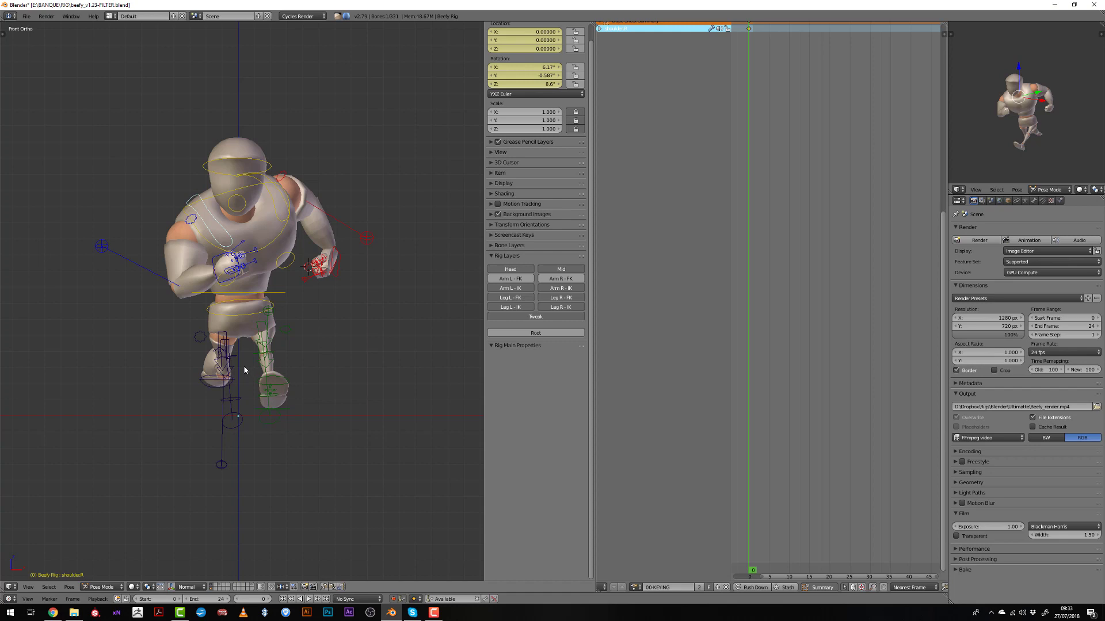
right_click(248, 318)
key(r)
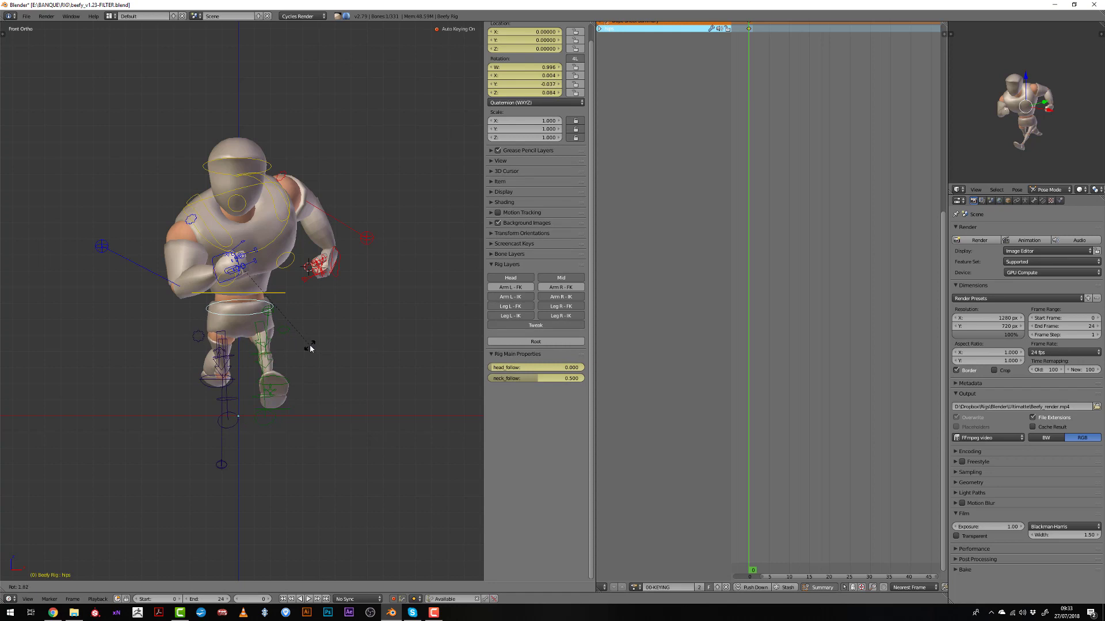
click(309, 347)
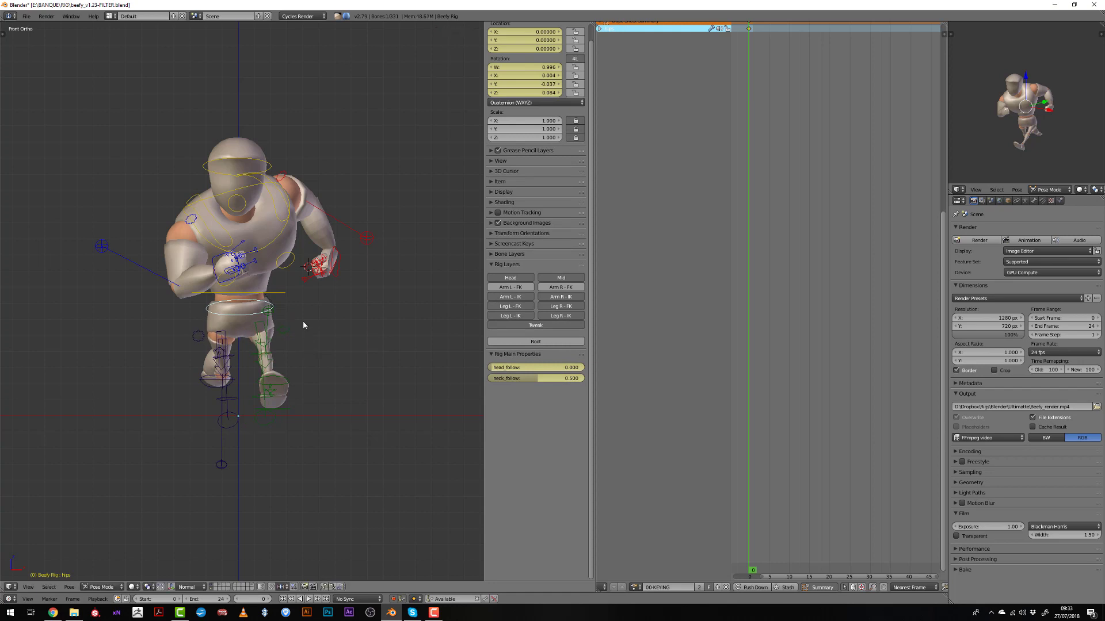
Shift the torso control along the X axis to about 0.022 in the front view
right_click(281, 298)
scroll(316, 348, up, 1)
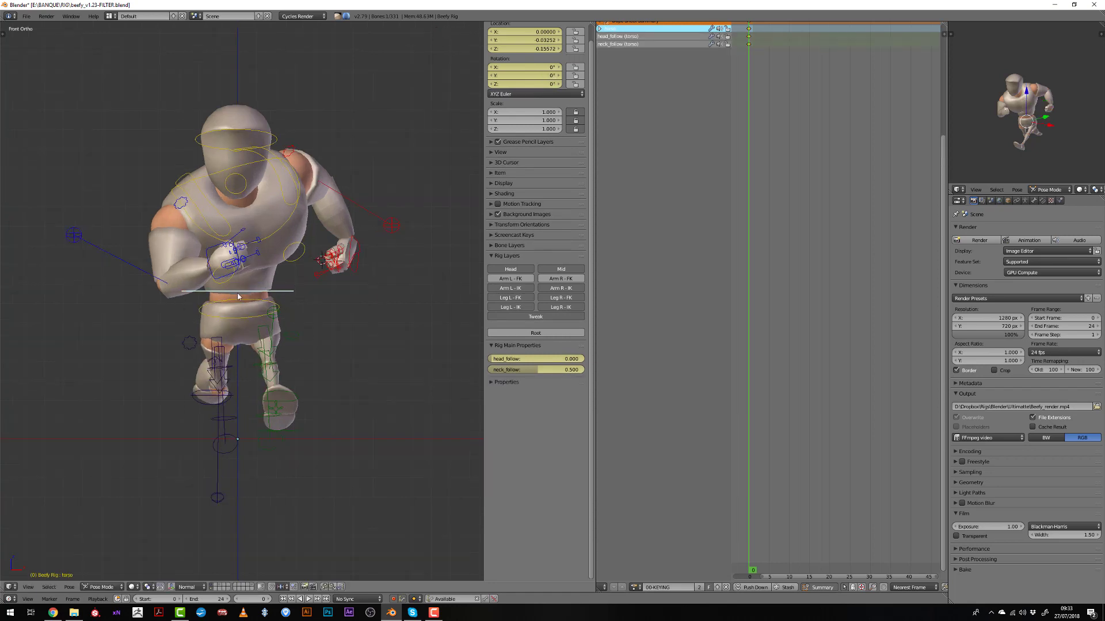
key(g)
key(x)
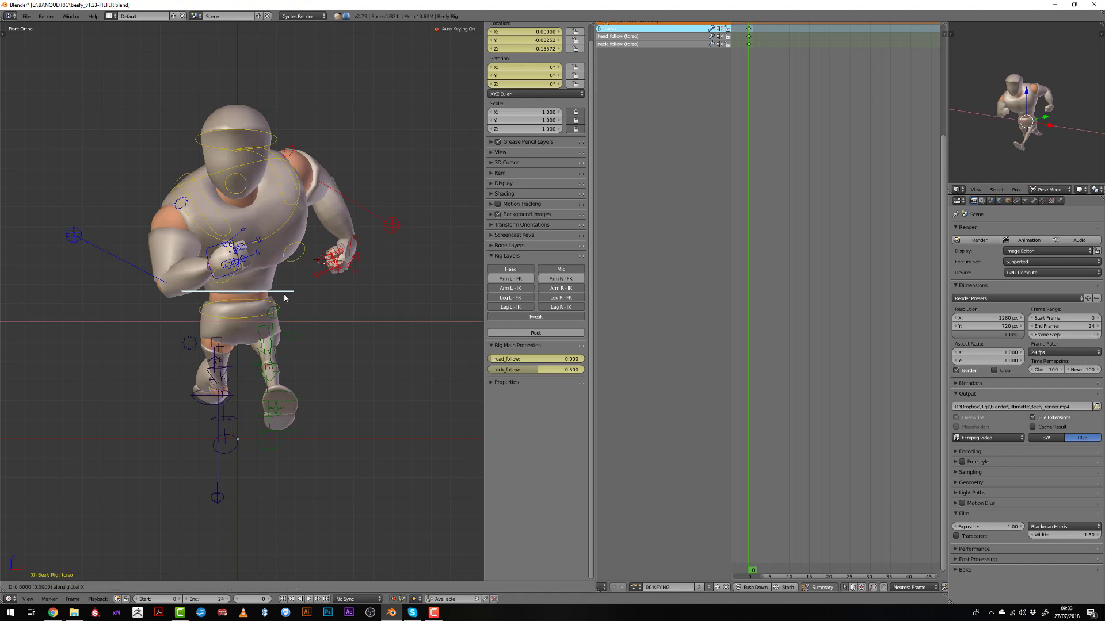
click(325, 308)
mouse_move(324, 314)
middle_down()
mouse_move(291, 332)
mouse_move(89, 336)
mouse_move(424, 333)
mouse_move(305, 334)
mouse_move(316, 330)
middle_up()
Reveal all hidden controls, select every bone of the rig and insert keyframes at frame 0
key(a)
key(a)
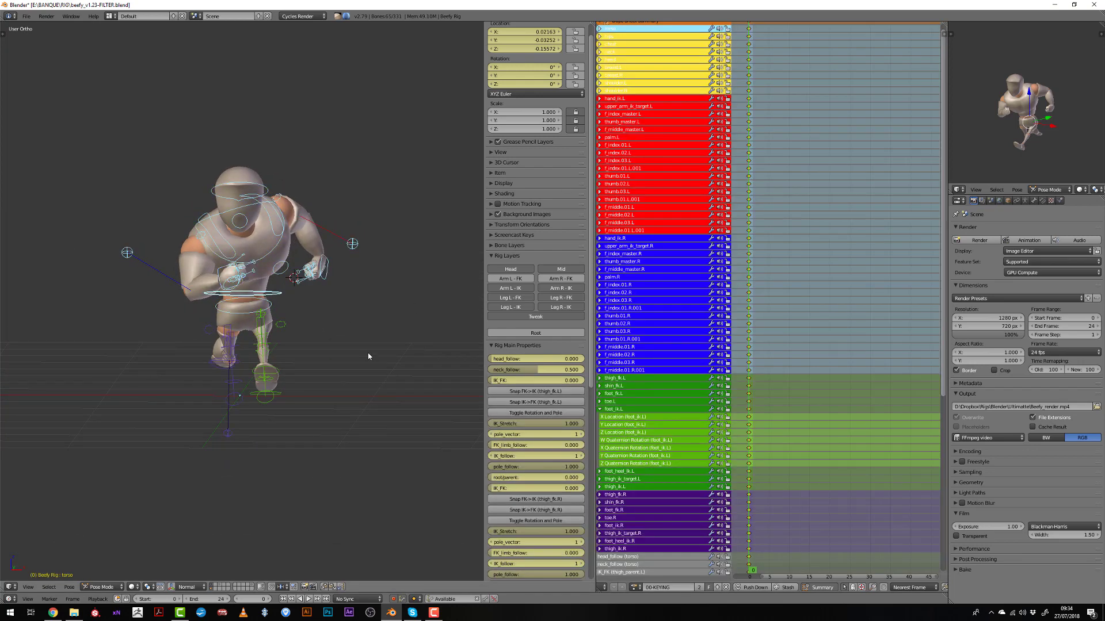
key(alt+h)
key(a)
key(a)
key(i)
Set the current frame to 4 in the dope sheet
scroll(753, 345, up, 4)
middle_drag(760, 395, 814, 332)
scroll(779, 383, up, 1)
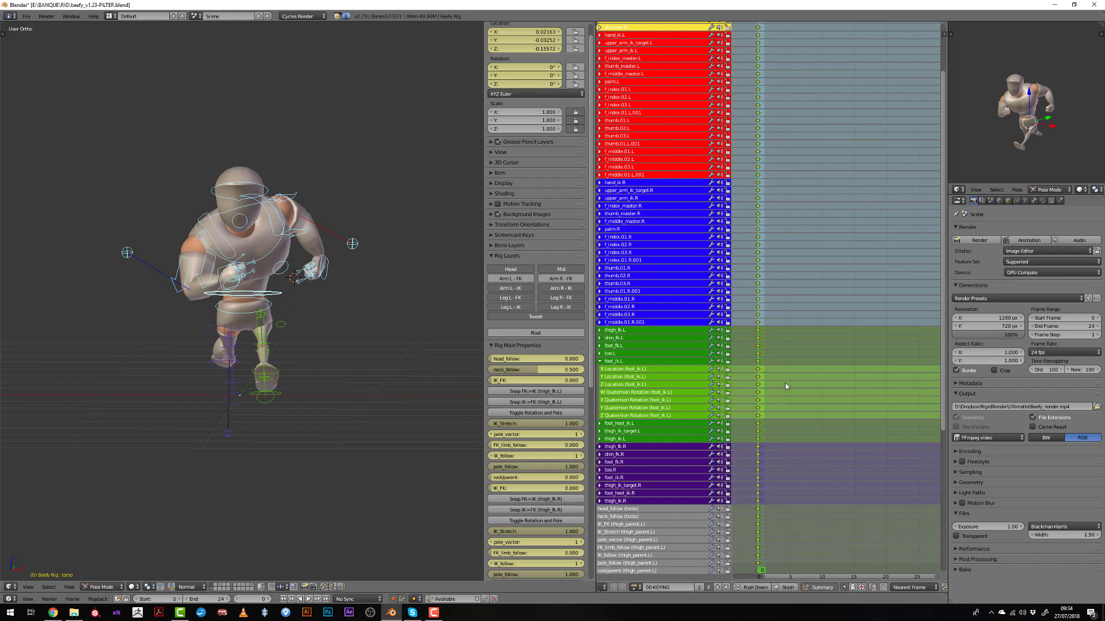
middle_drag(772, 501, 788, 453)
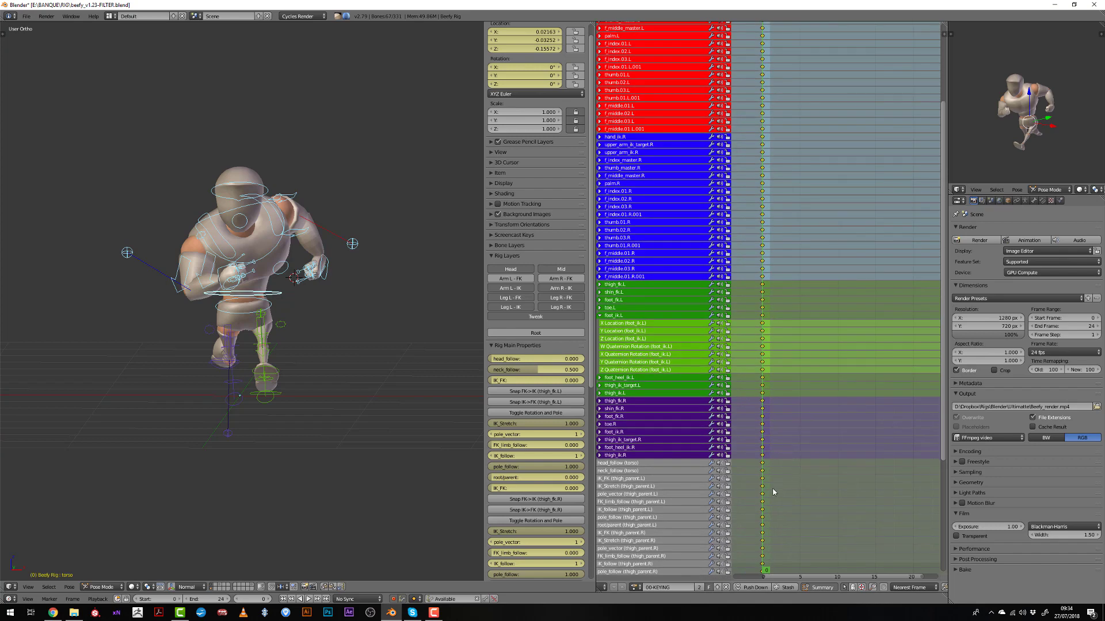
drag(774, 492, 793, 491)
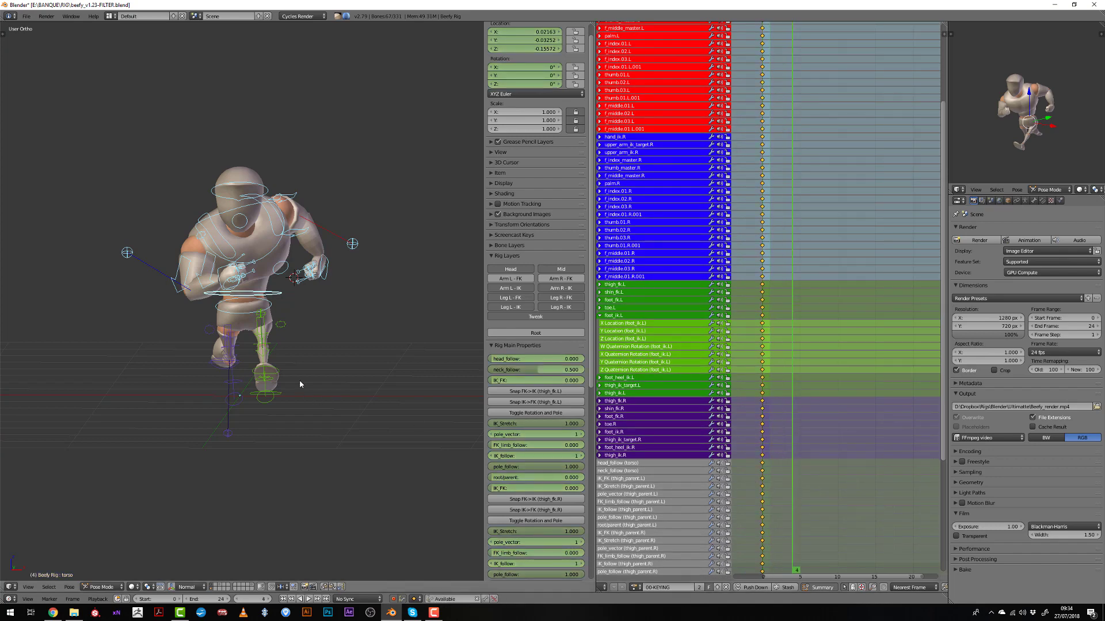
At frame 4, bring the left foot IK control under the body and clear its location to zero
key(KP_3)
right_click(193, 397)
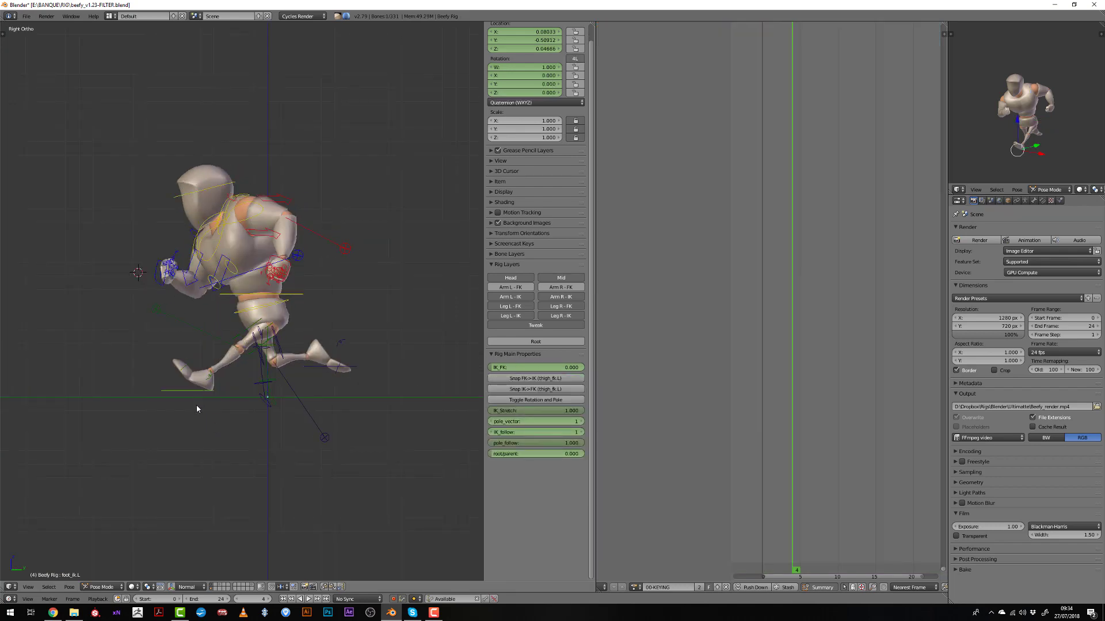
key(g)
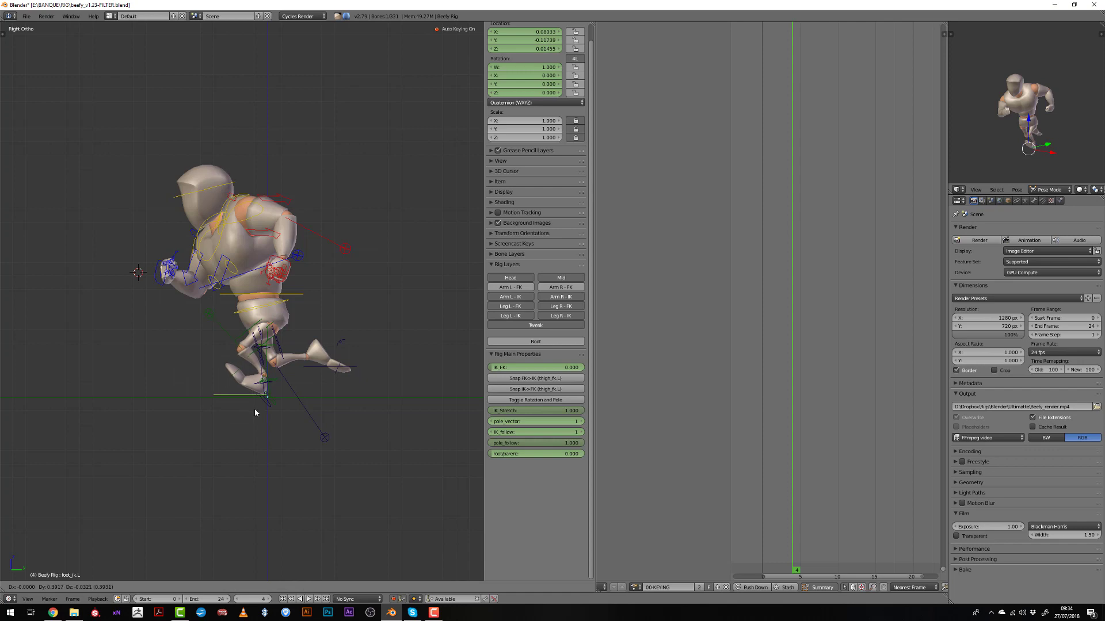
click(252, 413)
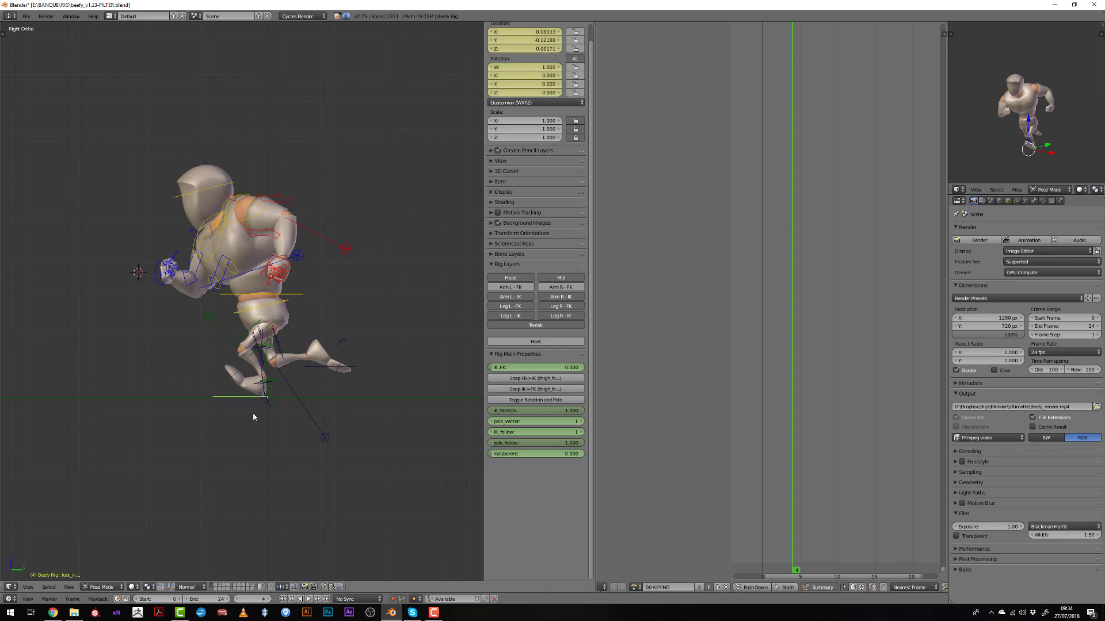
key(alt+g)
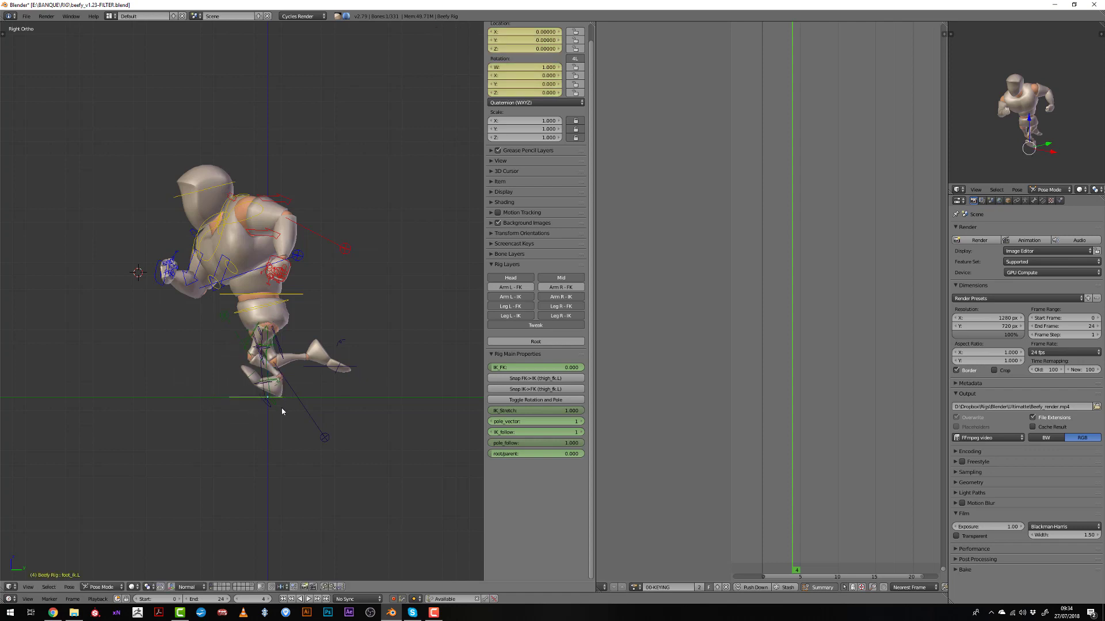
Show the transform manipulator in Global orientation and set it to translate
click(175, 587)
click(211, 587)
click(208, 574)
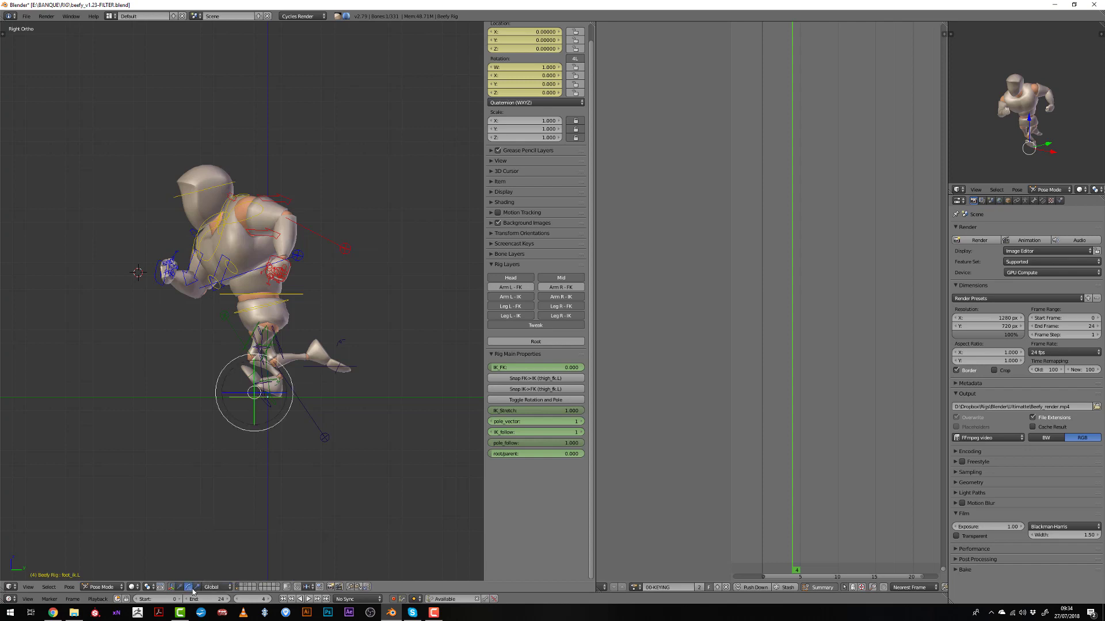
click(181, 588)
click(189, 587)
click(180, 587)
Clear the rotations of the left heel and toe controls so the foot lies flat on the ground
scroll(274, 464, up, 2)
drag(293, 430, 283, 430)
right_click(285, 424)
right_click(285, 422)
right_click(286, 422)
key(alt+r)
right_click(241, 425)
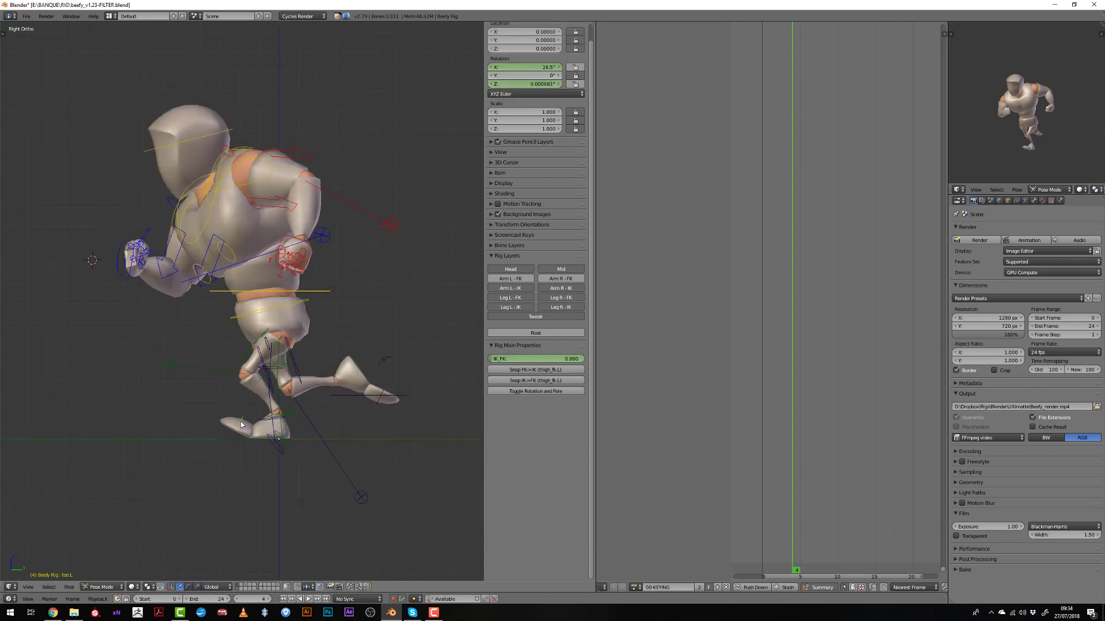
key(alt+r)
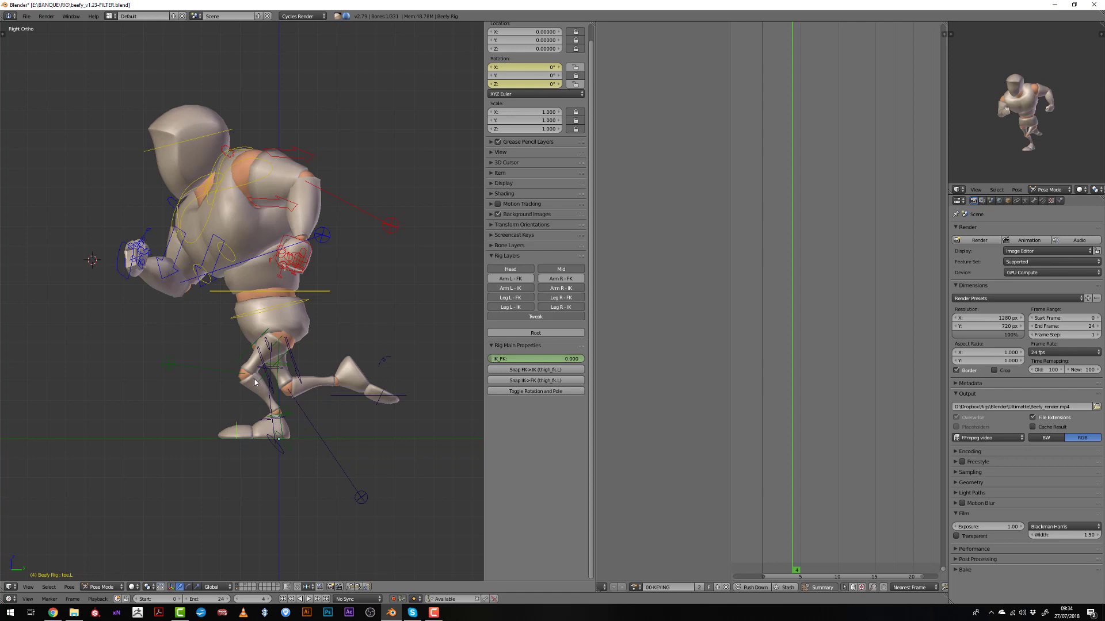
Lower the torso control slightly in side view to settle the body onto the planted left leg
right_click(361, 398)
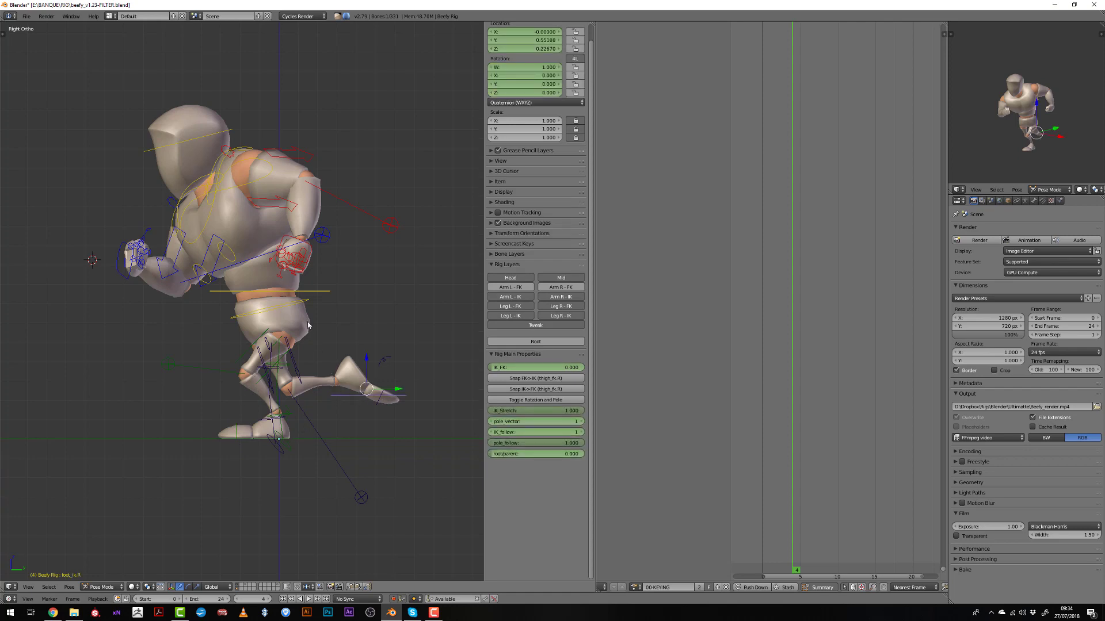
right_click(316, 297)
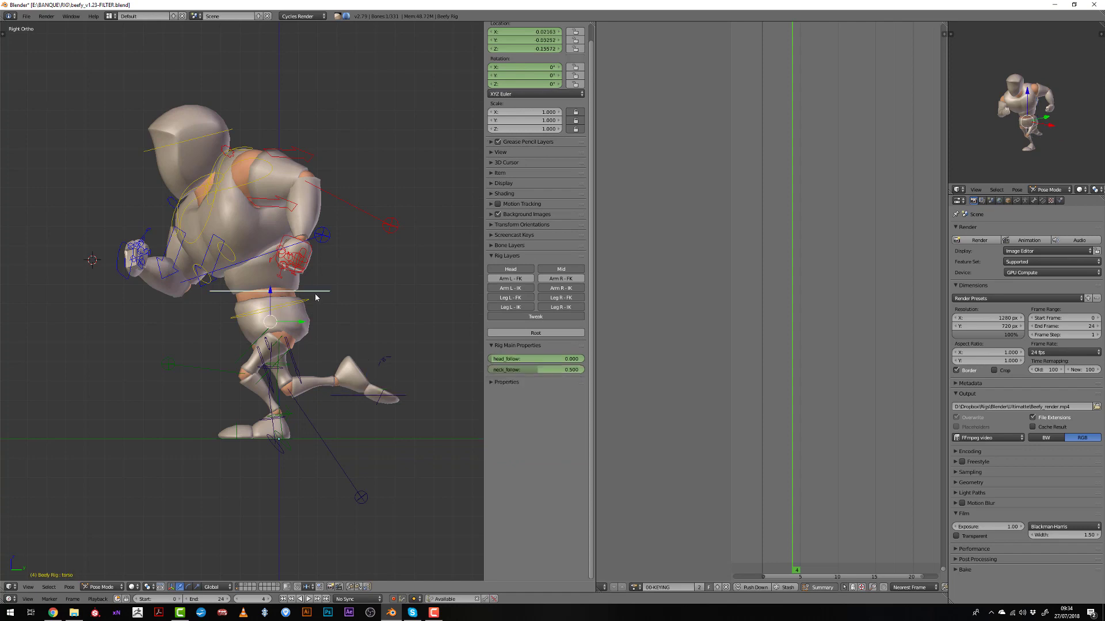
key(g)
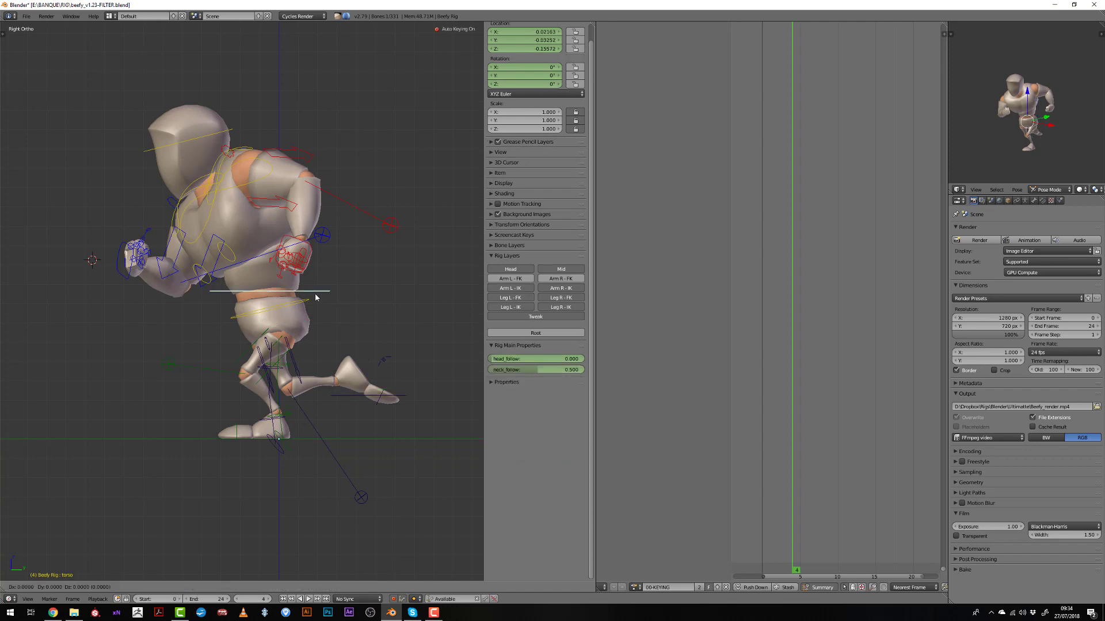
click(316, 313)
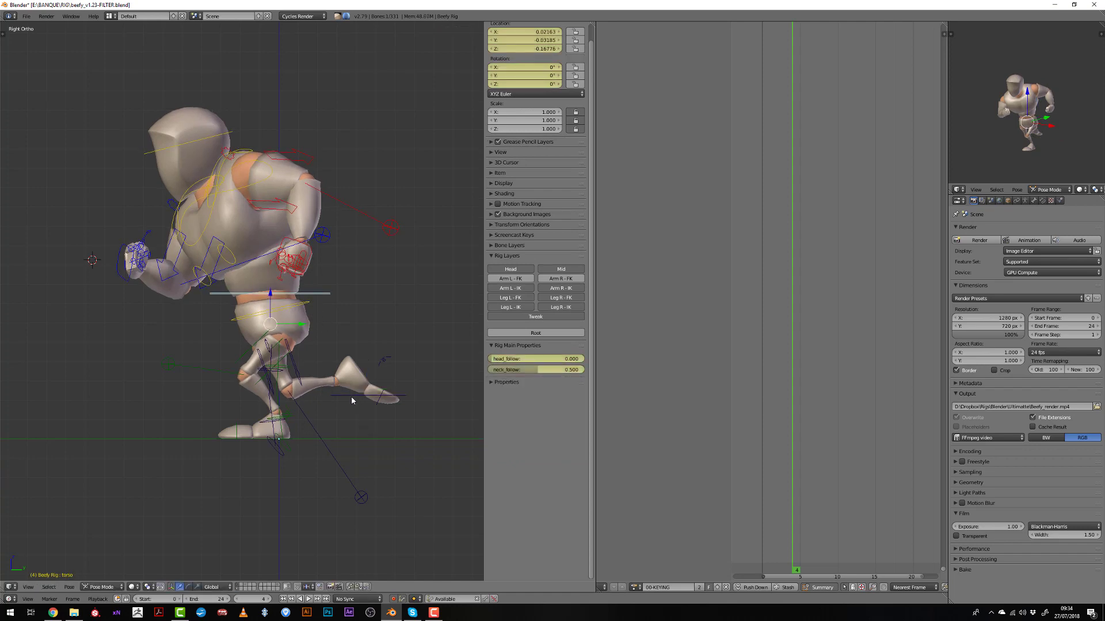
Bring the right foot IK control forward and down behind the planted foot, and place the right knee pole target in front of the body
right_click(352, 401)
key(g)
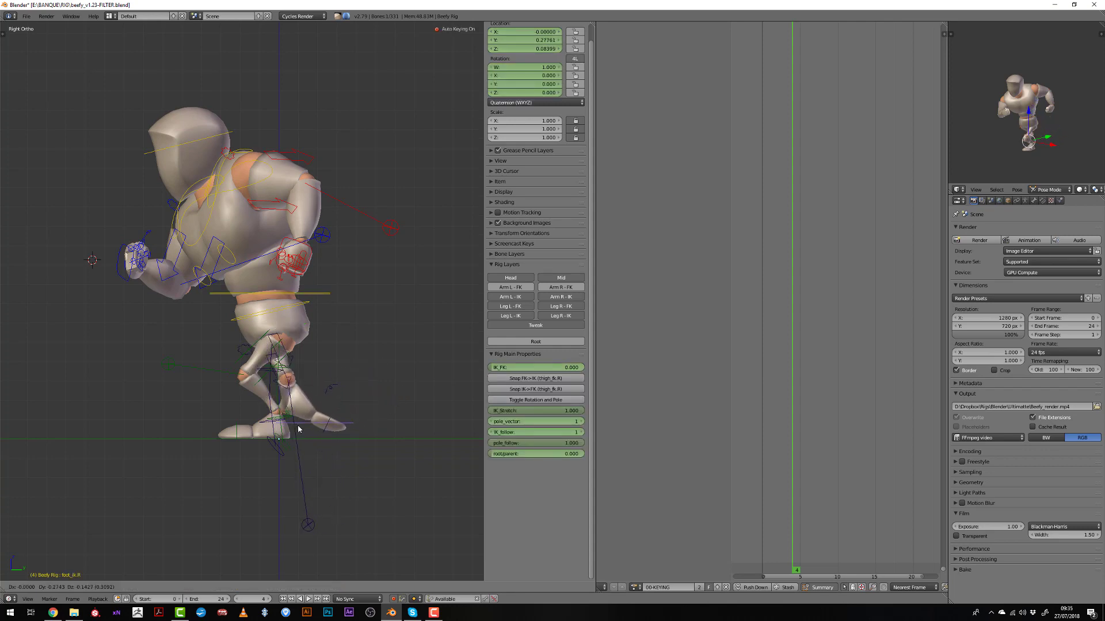
click(298, 429)
right_click(308, 525)
key(g)
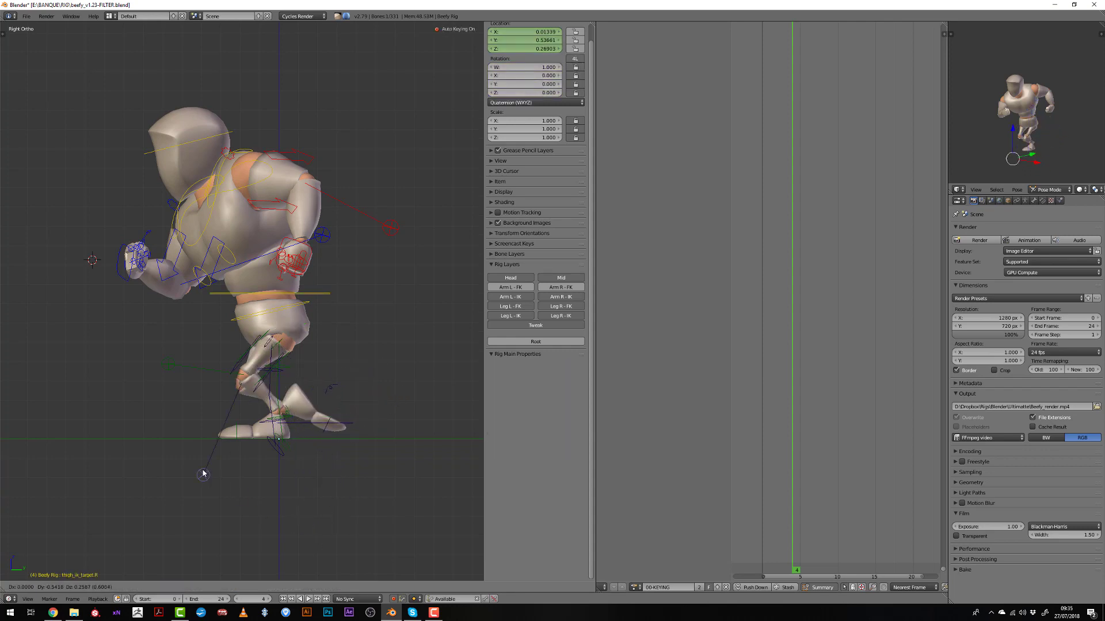
click(144, 402)
Rotate the right heel control to about 104° on X and raise the right foot IK control slightly
right_click(331, 388)
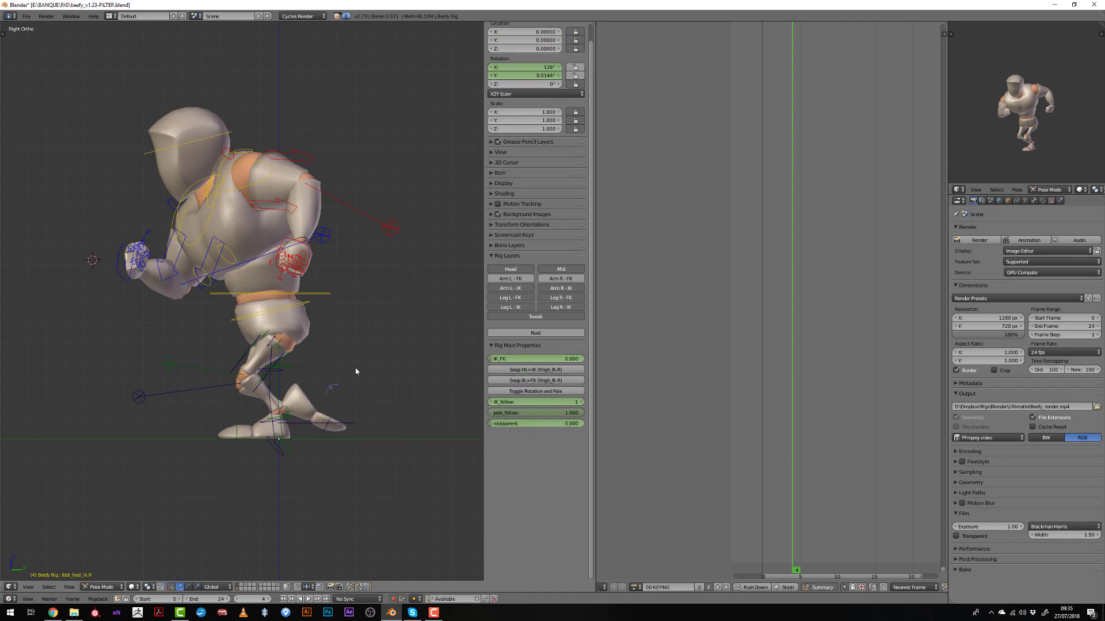
key(r)
click(357, 382)
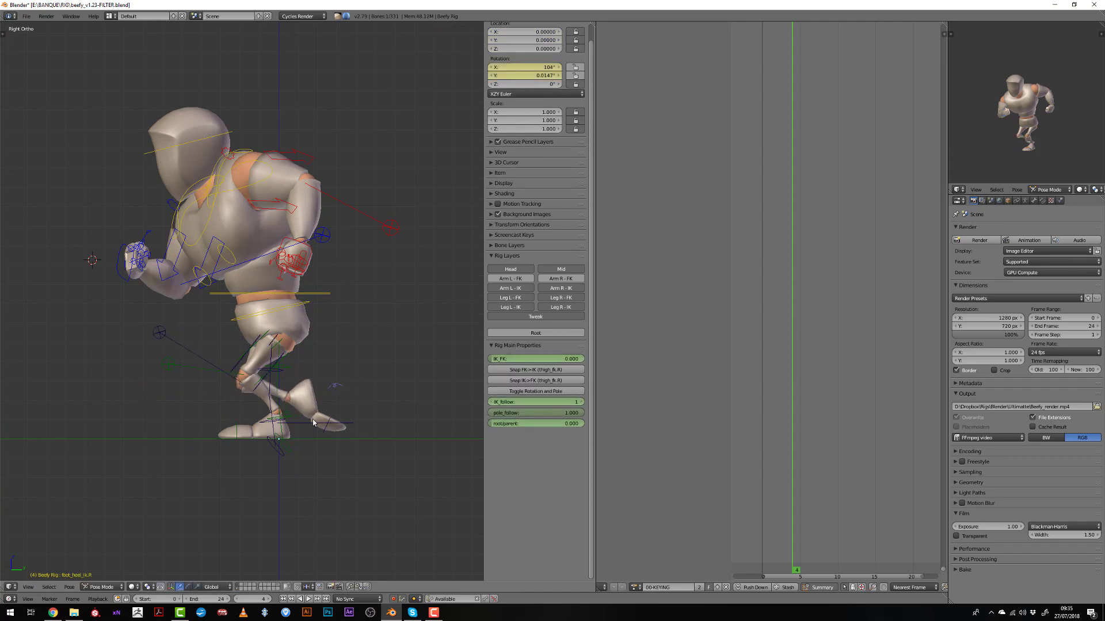
right_click(313, 423)
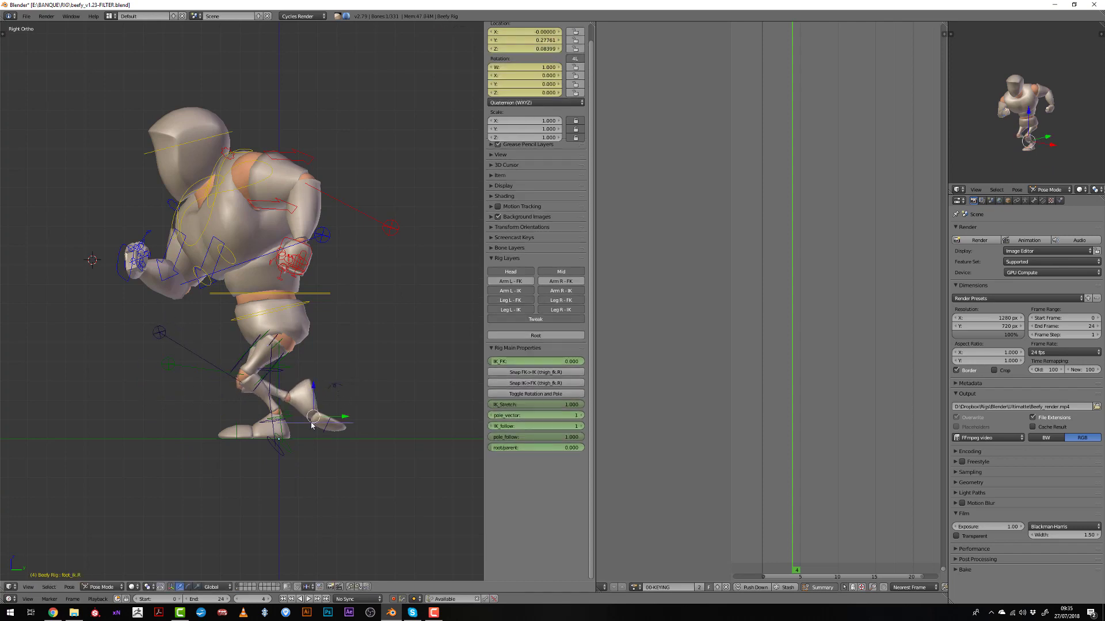
right_click(341, 380)
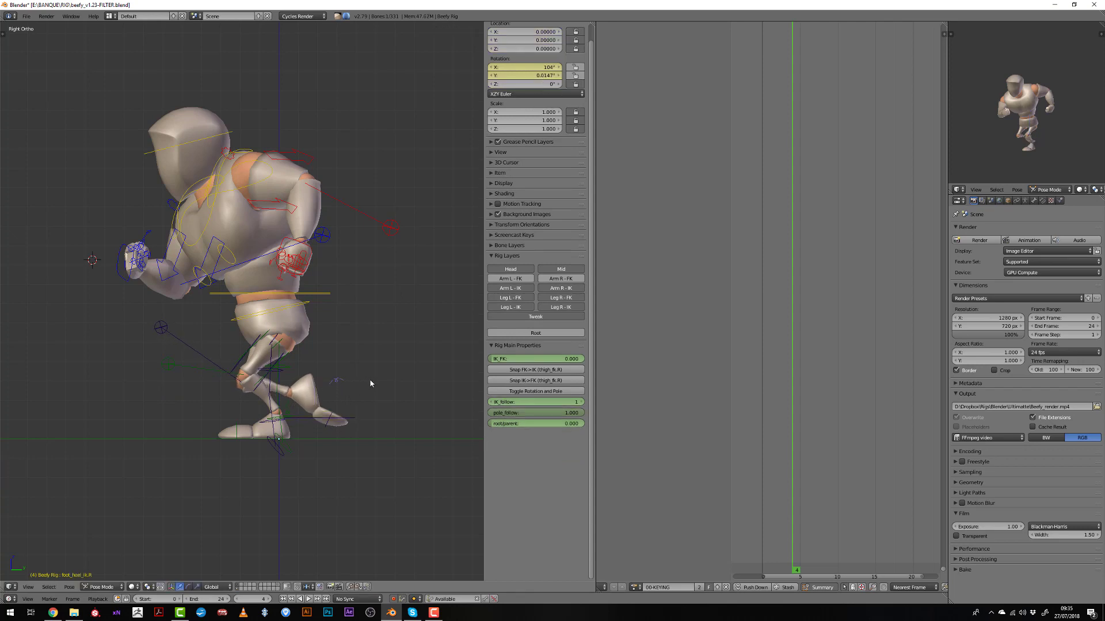
Clear the hips control's rotation and tilt the hips about 10° in front view so the right side drops
right_click(284, 314)
key(KP_1)
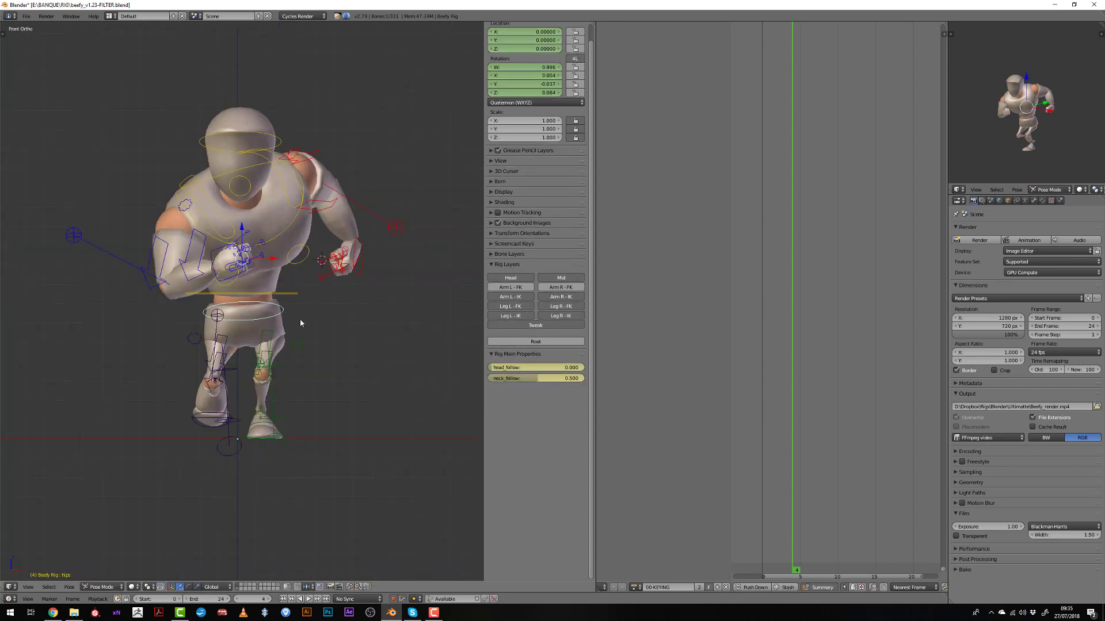
key(r)
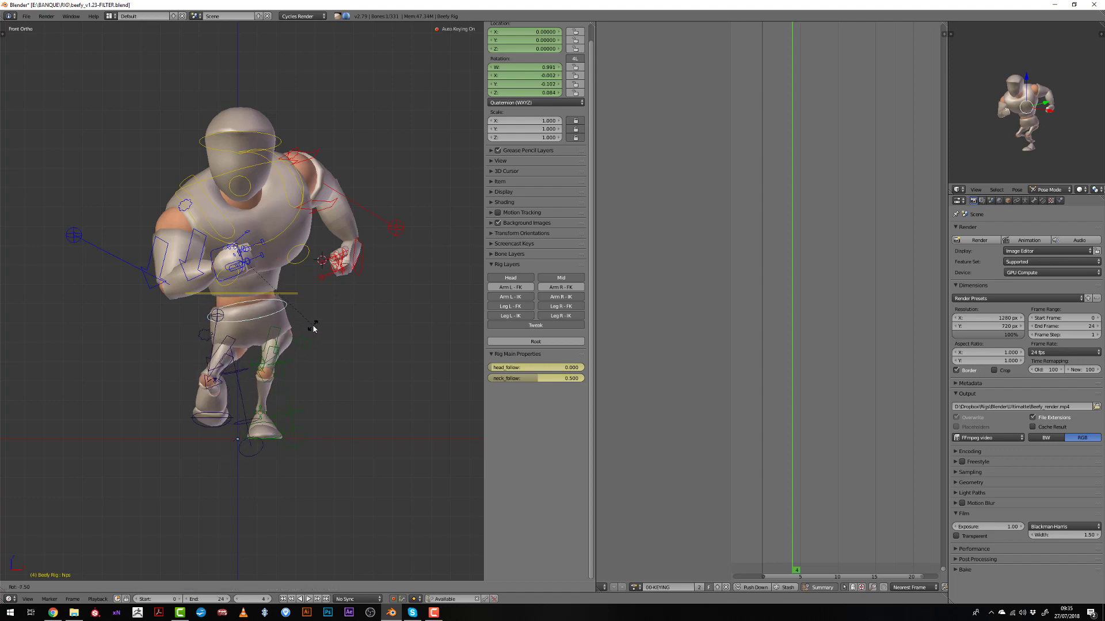
click(313, 328)
middle_drag(313, 329, 304, 370)
key(alt+r)
key(KP_1)
key(r)
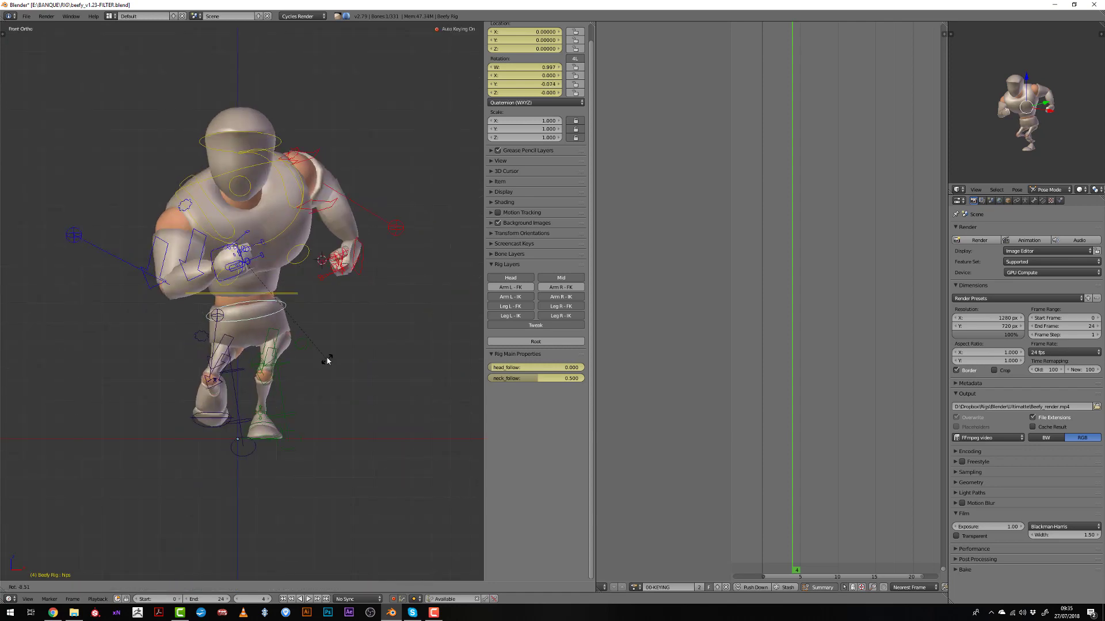
click(327, 353)
middle_drag(327, 357, 275, 365)
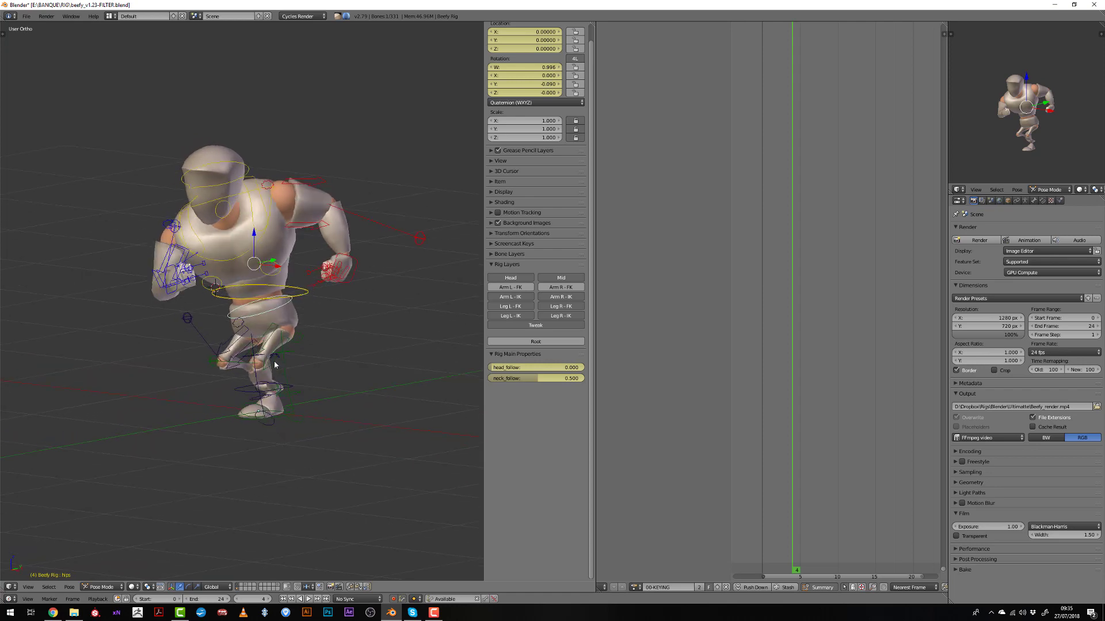
Shift the torso control sideways along X toward the planted left foot
right_click(249, 303)
middle_drag(249, 303, 266, 329)
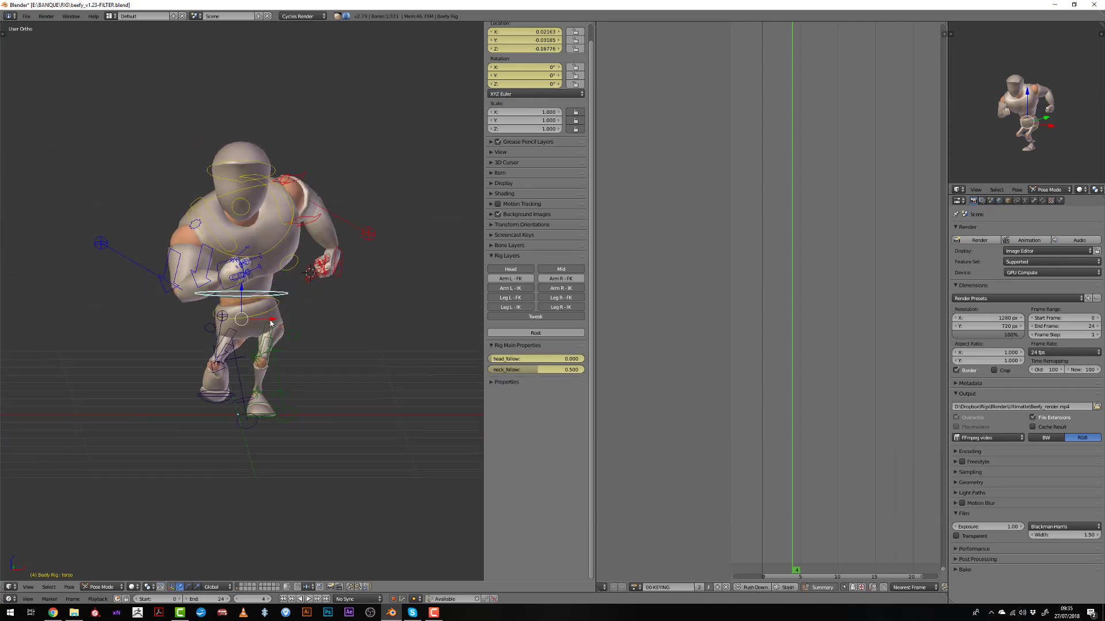
drag(271, 323, 291, 299)
middle_drag(291, 299, 356, 278)
Rotate the chest control about 7° around its local Z axis to reduce the torso twist
right_click(279, 250)
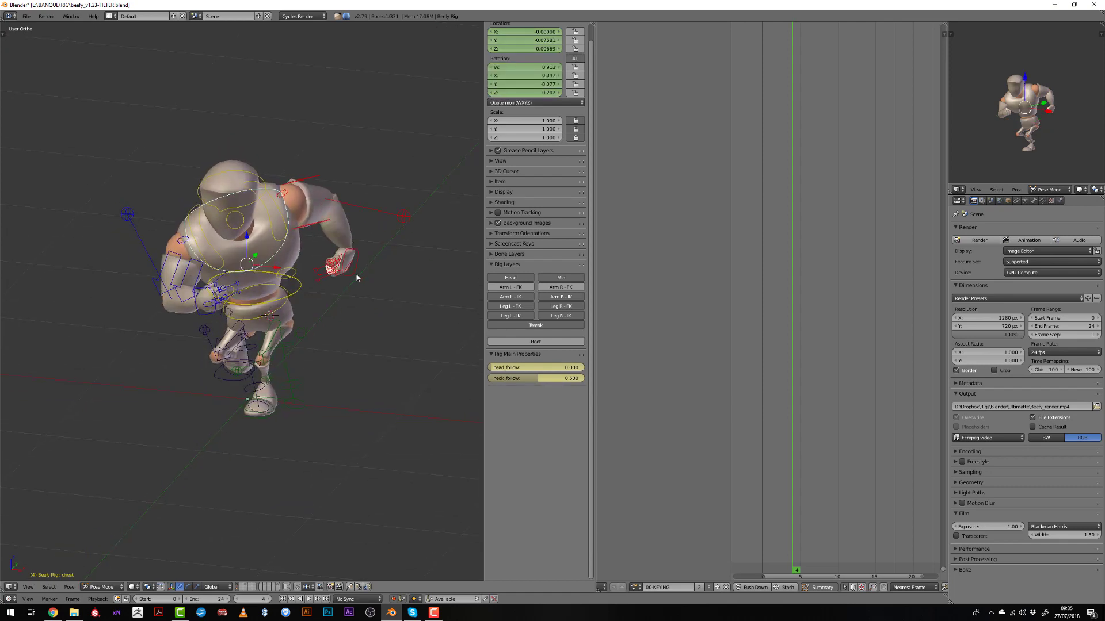
key(r)
key(z)
key(z)
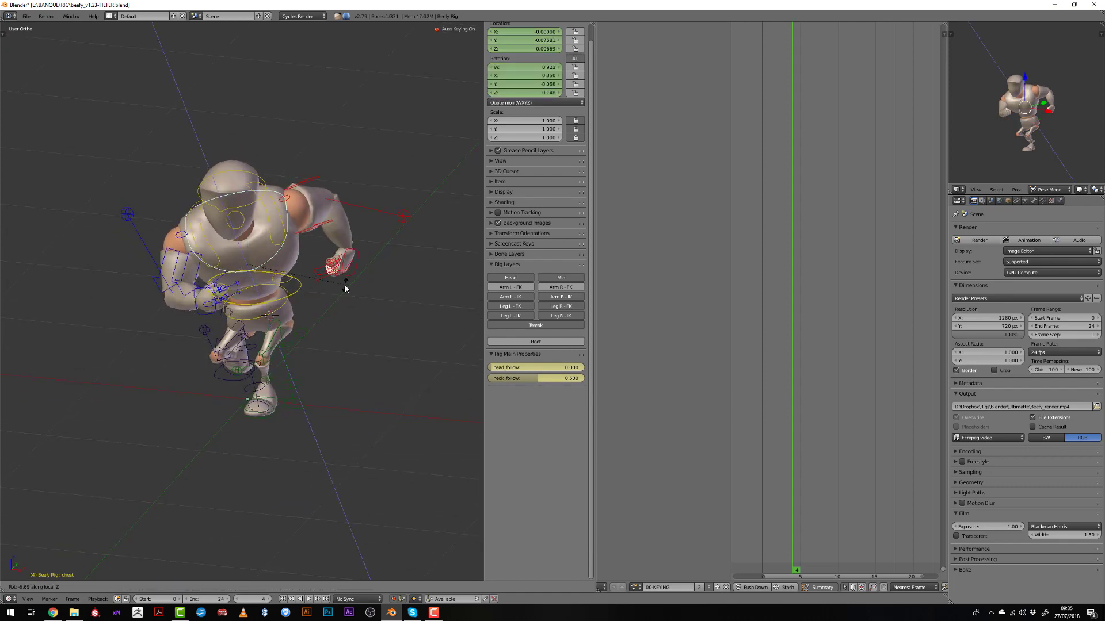
click(344, 289)
Move the chest control slightly forward and down in side view
key(KP_3)
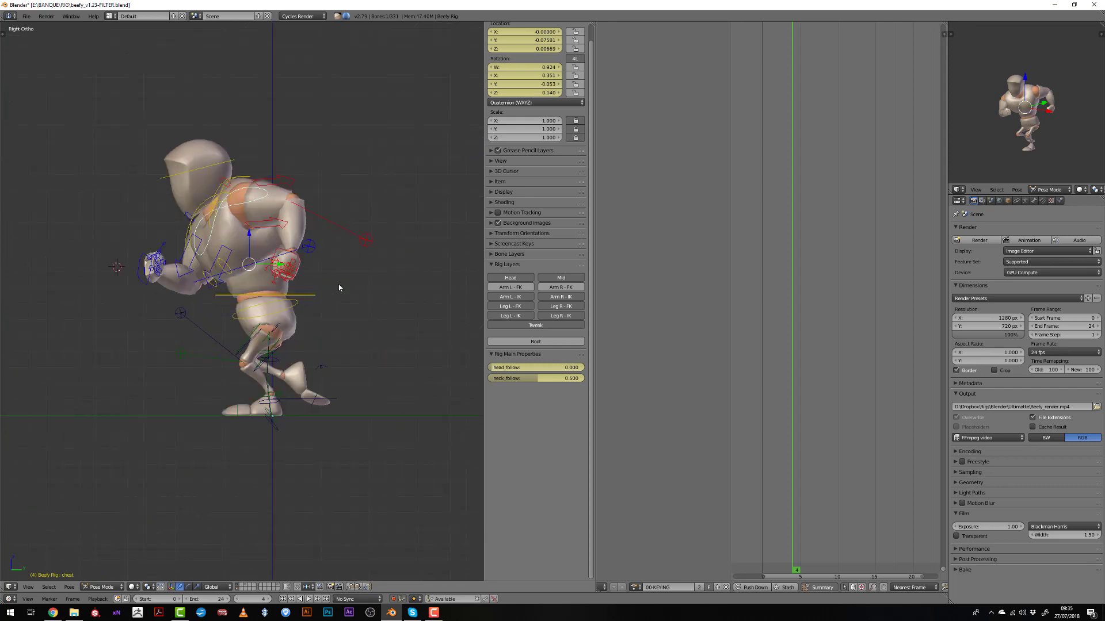
scroll(225, 295, up, 2)
key(g)
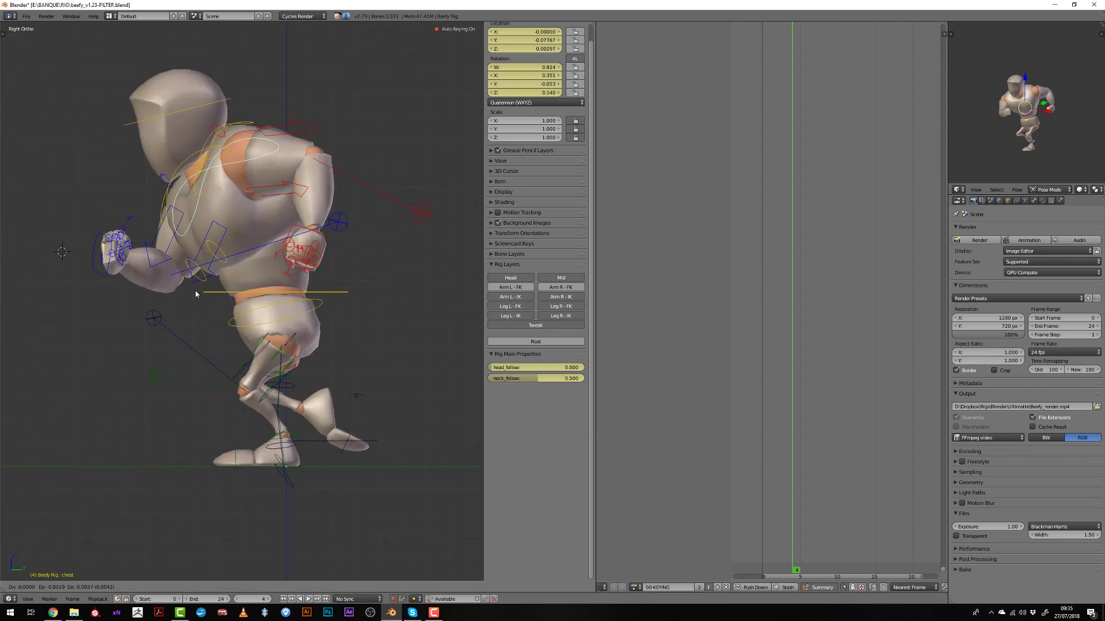
click(194, 296)
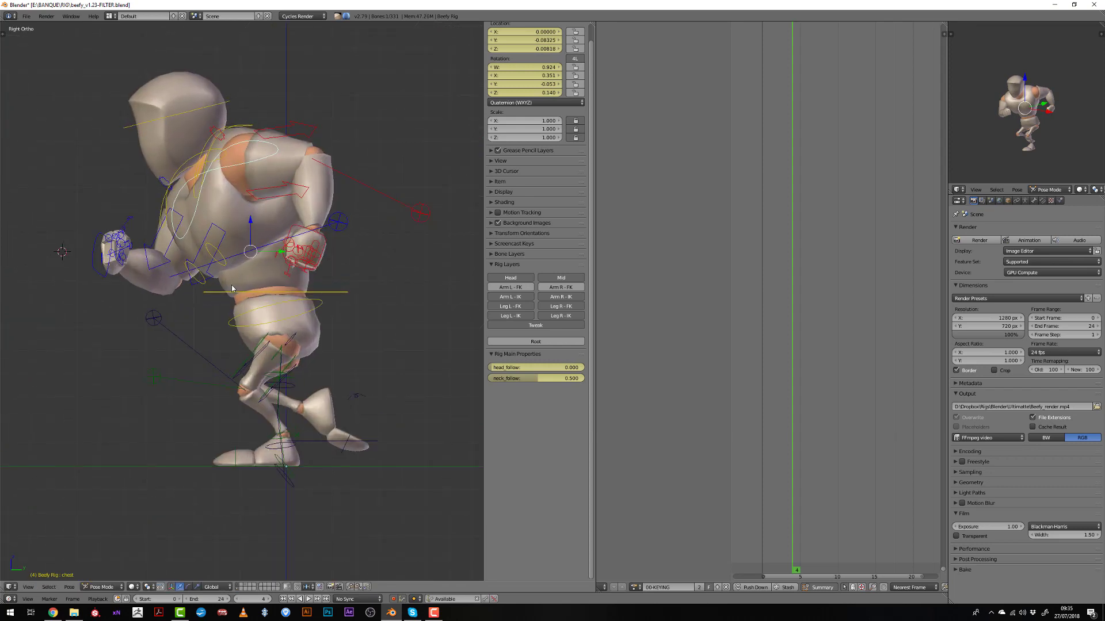
At frame 0, move and rotate the left hand IK control so the fist sits farther behind the body
right_click(288, 236)
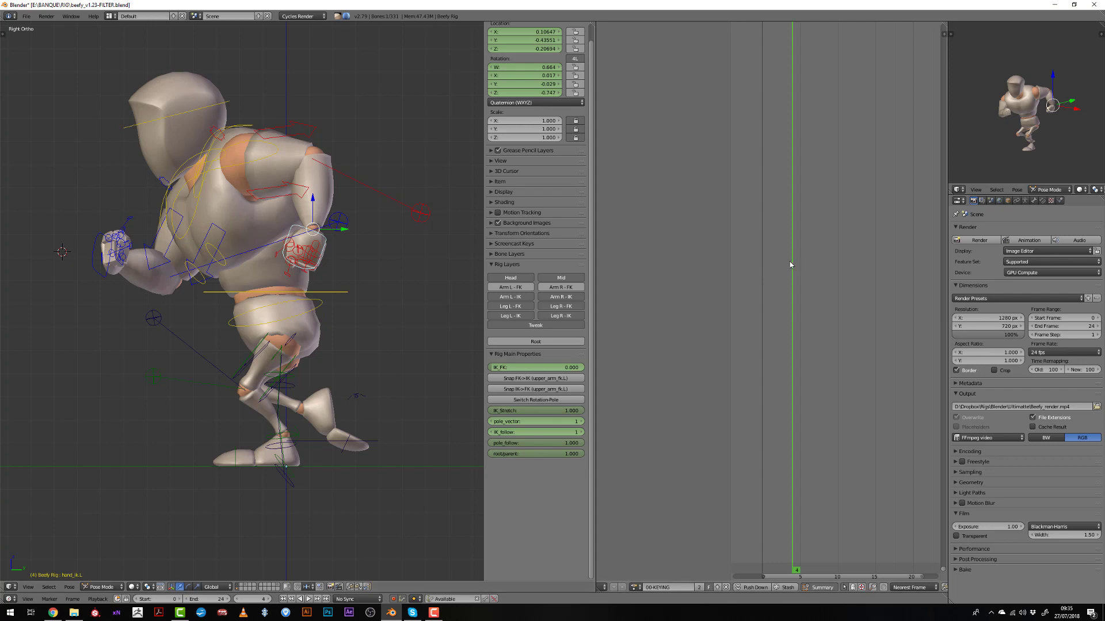
middle_drag(787, 174, 790, 395)
key(shift+Left)
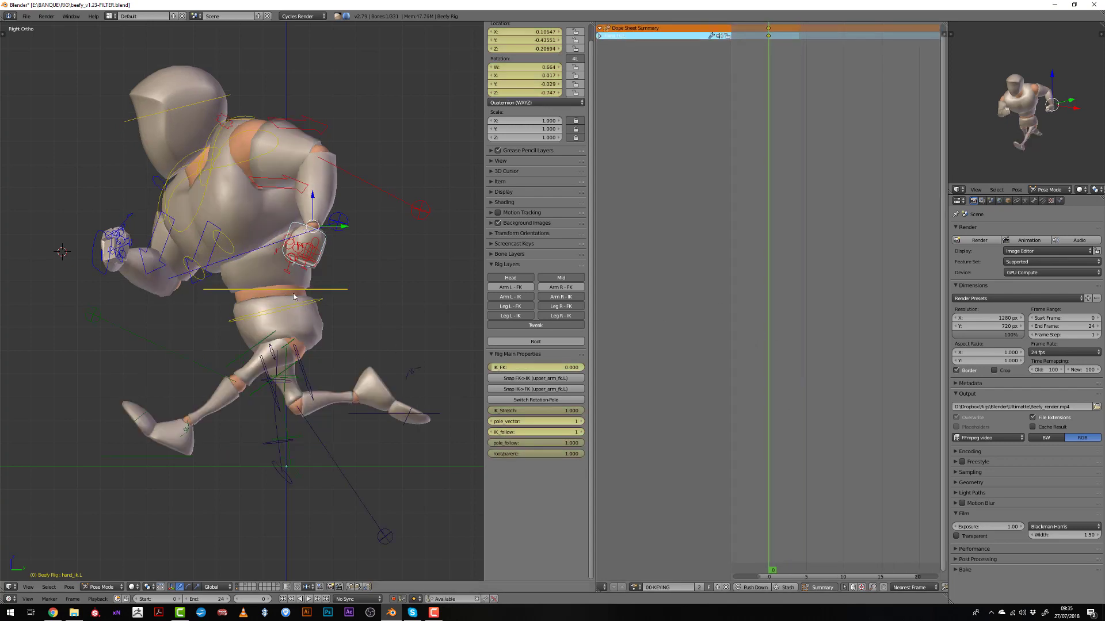
key(g)
click(330, 277)
key(r)
click(364, 292)
key(g)
click(365, 289)
At frame 4, bring the left hand IK control forward and down beside the hip and rotate it to suit
drag(760, 204, 799, 194)
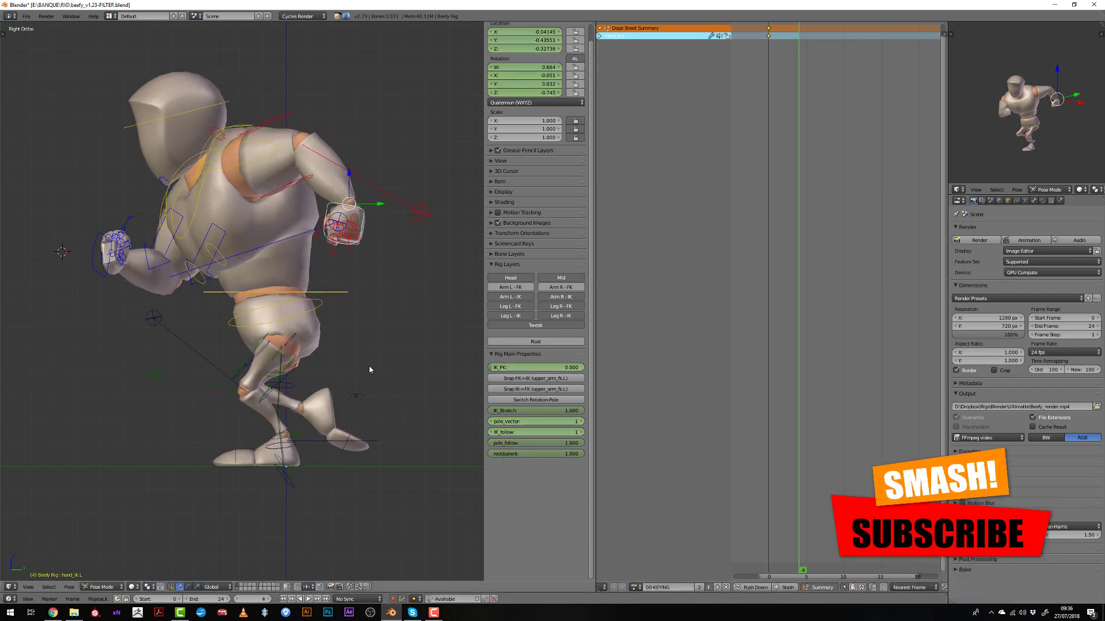
key(g)
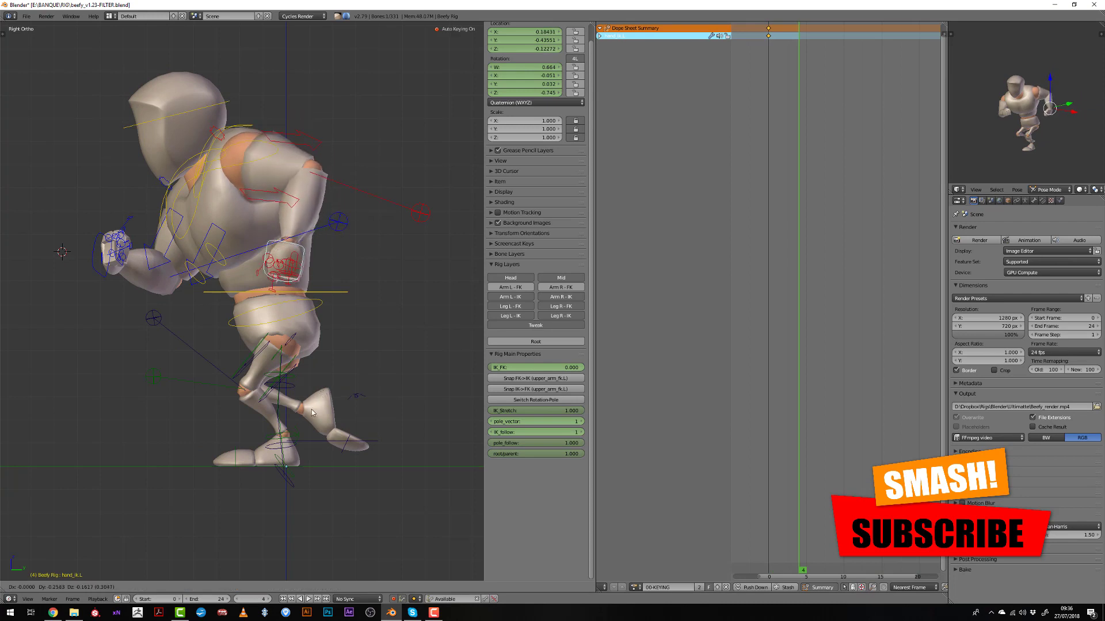
click(309, 416)
key(r)
click(265, 402)
key(g)
click(254, 397)
Move the left hand IK control inward and slightly down toward the body in front view
key(KP_1)
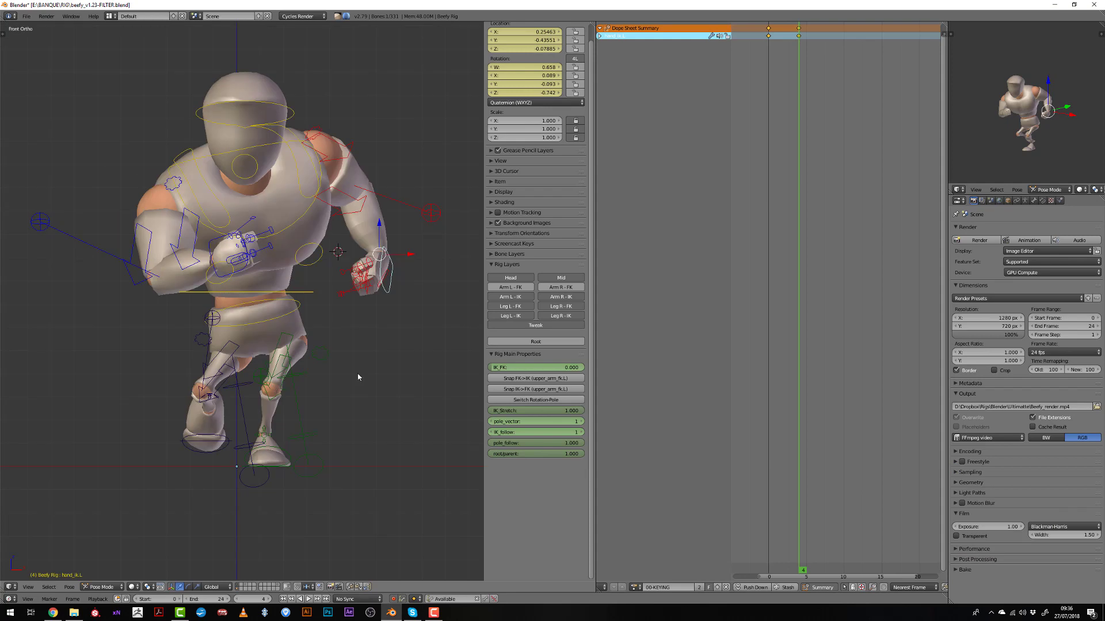
drag(406, 256, 392, 260)
key(g)
click(381, 304)
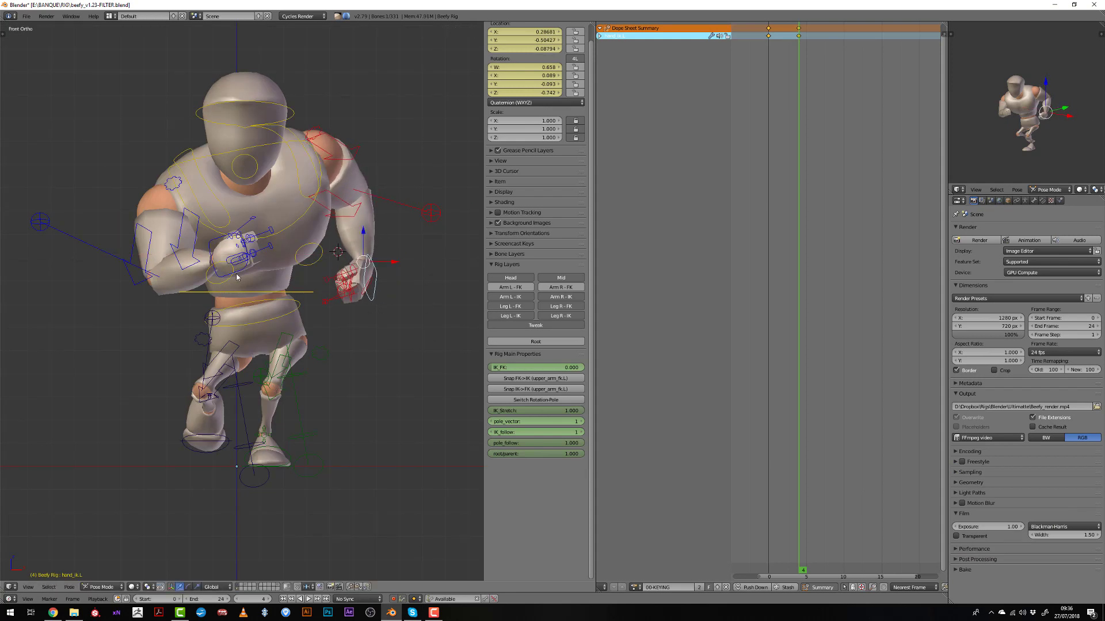
Rotate the left shoulder control around the global Z axis and refine its rotation with free rotations
right_click(237, 277)
right_click(301, 184)
middle_drag(302, 184, 216, 249)
key(r)
key(z)
click(295, 224)
key(r)
click(308, 180)
key(r)
click(299, 201)
Rotate the right shoulder control around the global Z axis, then adjust its rotation freely from another angle
right_click(234, 223)
key(r)
key(z)
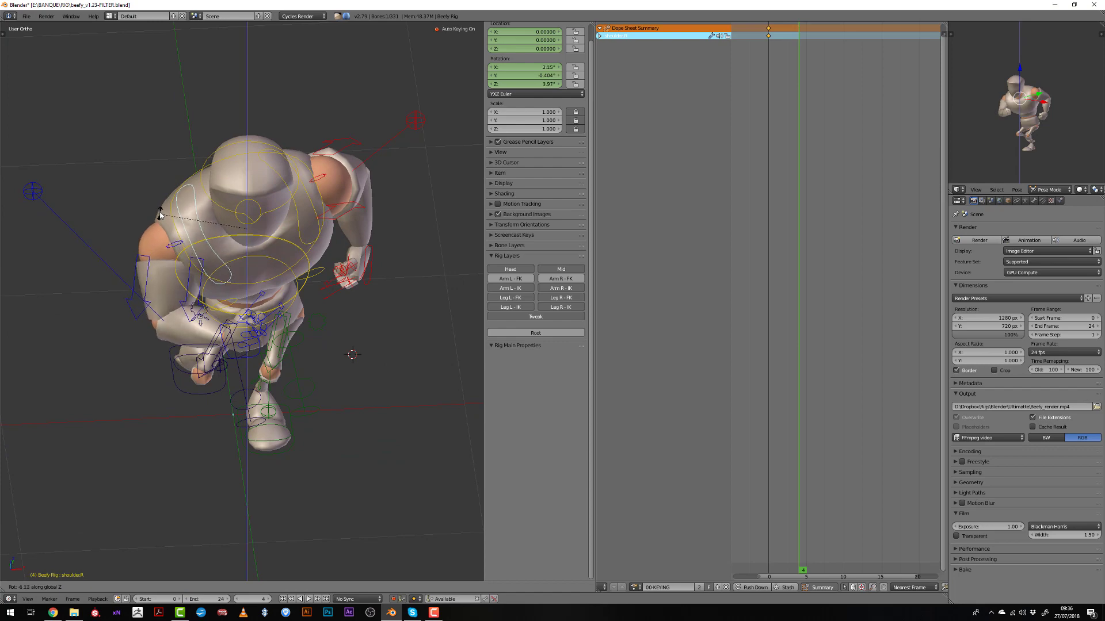
click(154, 227)
middle_drag(154, 227, 133, 171)
key(r)
click(172, 238)
Lower the right hand IK control and pull it back toward the body
right_click(192, 261)
middle_drag(191, 261, 331, 279)
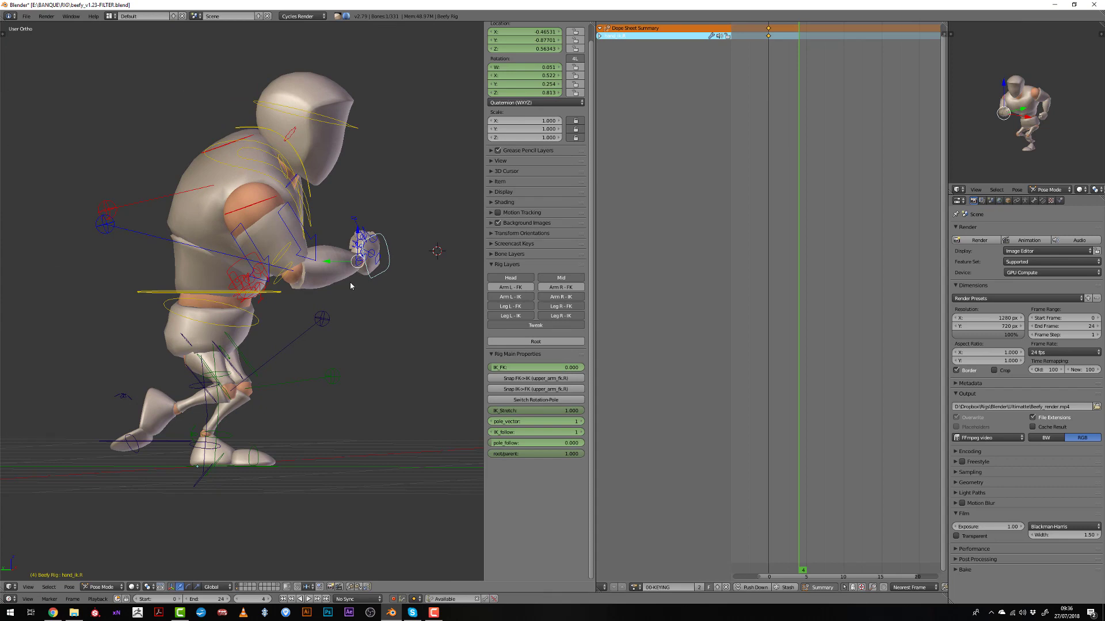
key(g)
click(326, 302)
middle_drag(275, 315, 229, 340)
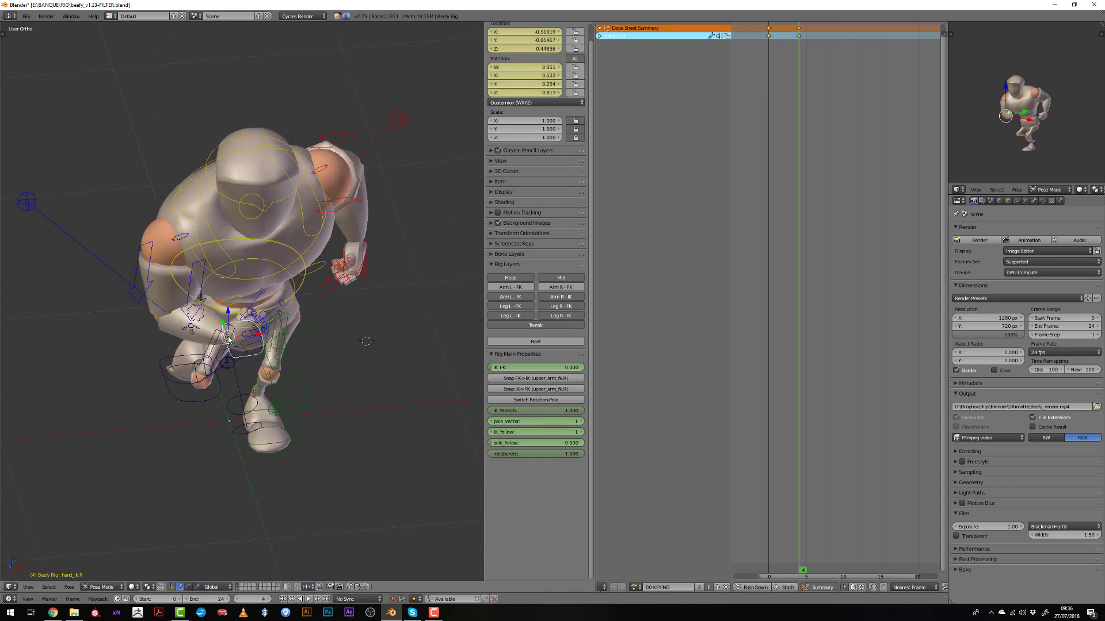
Rotate the right hand IK control around global Z, then refine its position and rotation in front of the waist
key(r)
key(z)
click(261, 357)
middle_drag(261, 358, 215, 371)
key(g)
click(298, 325)
key(r)
click(311, 323)
key(r)
click(342, 390)
Reposition the right elbow pole target to correct the bend direction of the right arm
right_click(79, 346)
middle_drag(89, 346, 223, 326)
key(g)
click(252, 345)
Fine-tune the rotation of the right hand IK control from a side angle
right_click(294, 305)
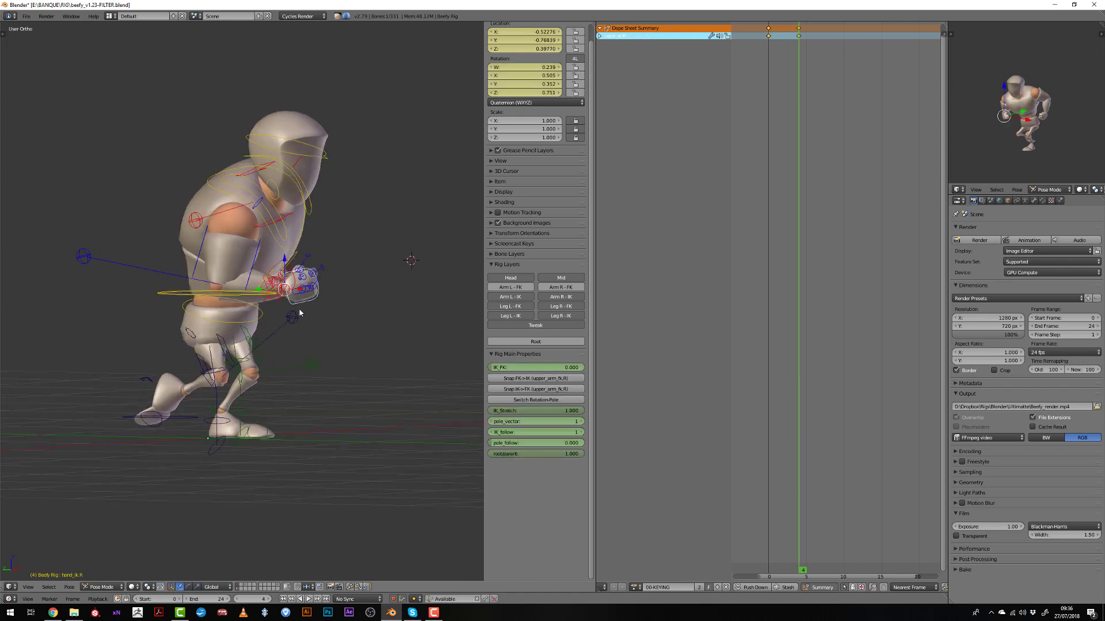
middle_drag(294, 324, 317, 324)
key(r)
click(322, 321)
Rotate the chest control slightly farther forward in side view
key(KP_3)
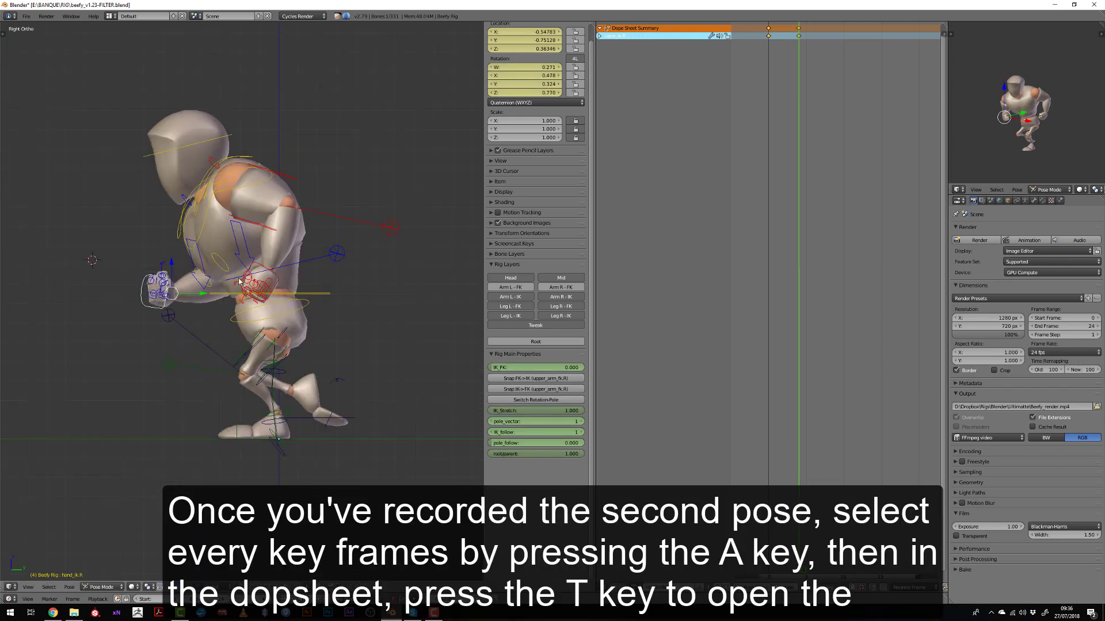
right_click(179, 232)
key(r)
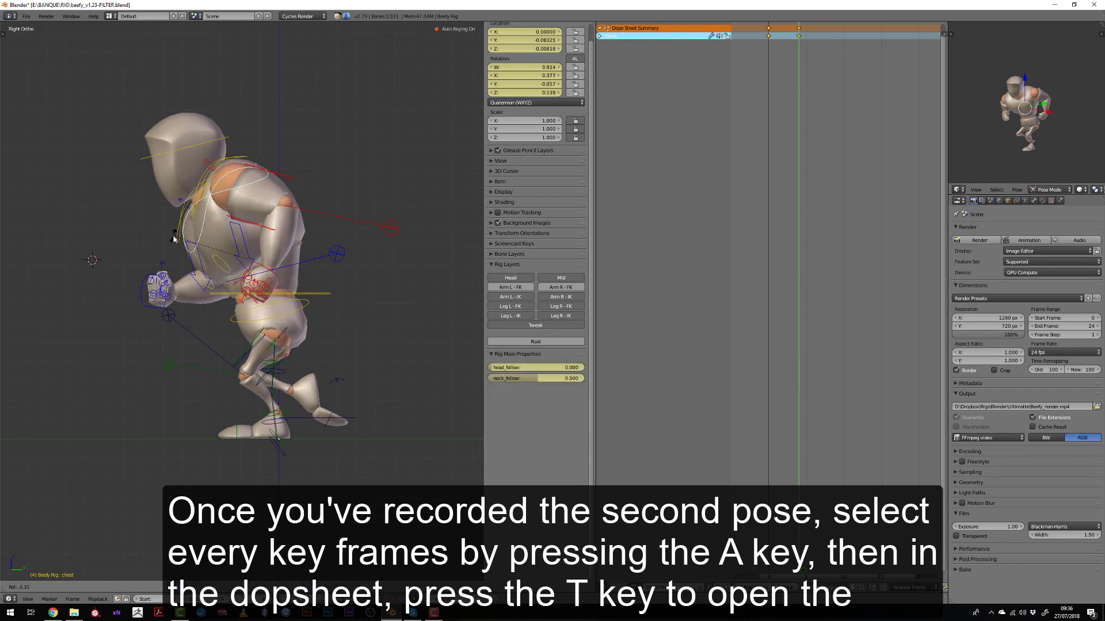
click(174, 235)
Select all rig controls and insert keyframes for the whole pose at frame 4
scroll(239, 313, down, 1)
key(a)
key(a)
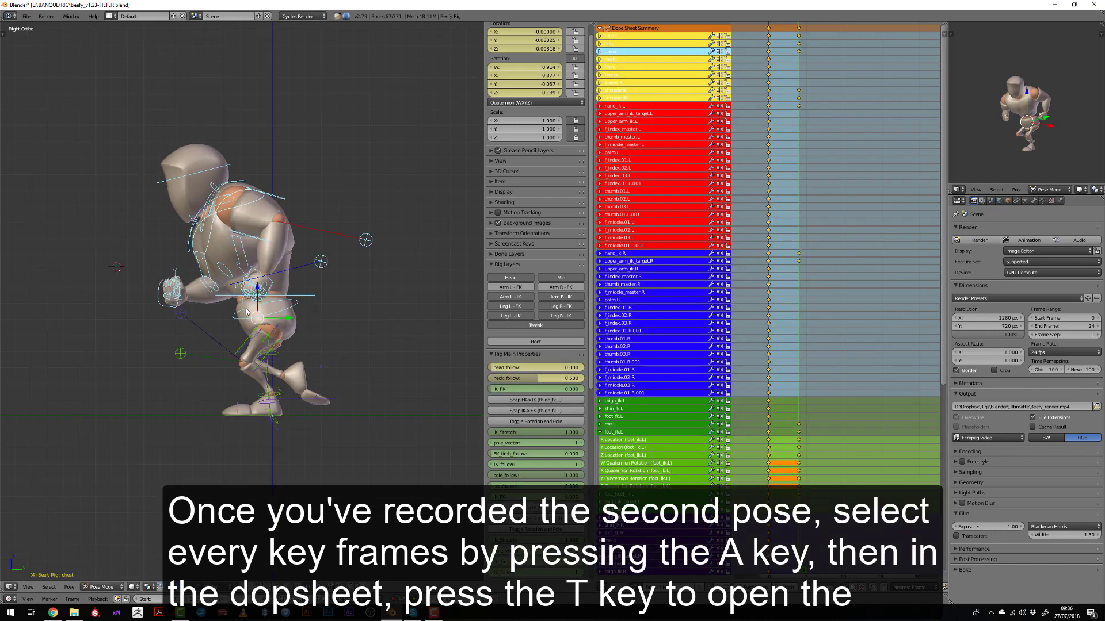
key(i)
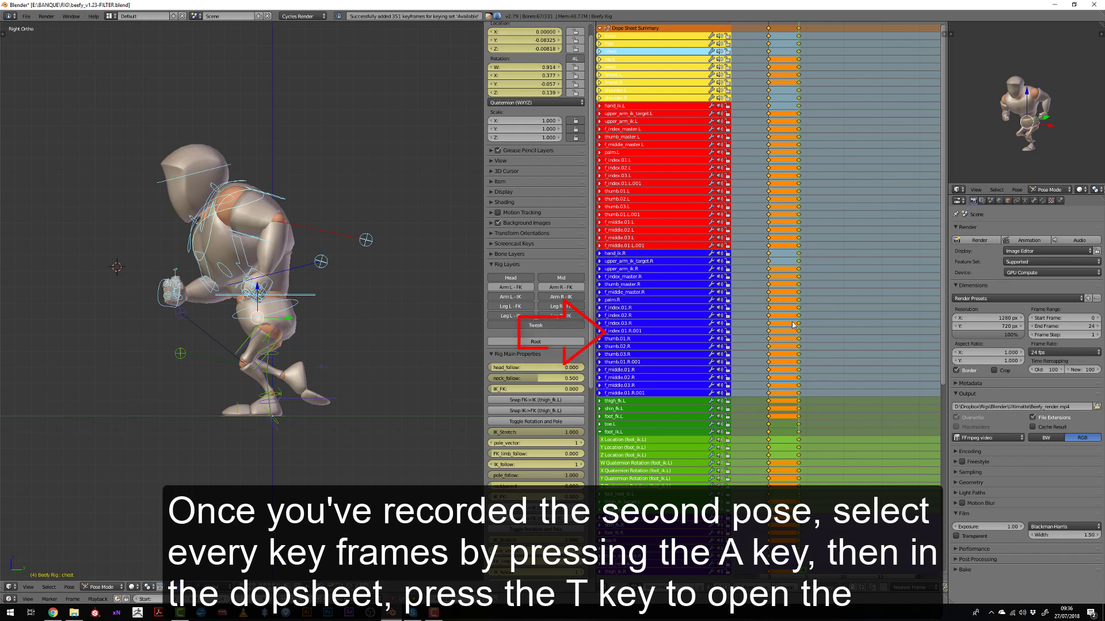
Set the keyframes' interpolation mode to Constant in the dope sheet and play the animation
key(t)
click(657, 333)
key(alt+a)
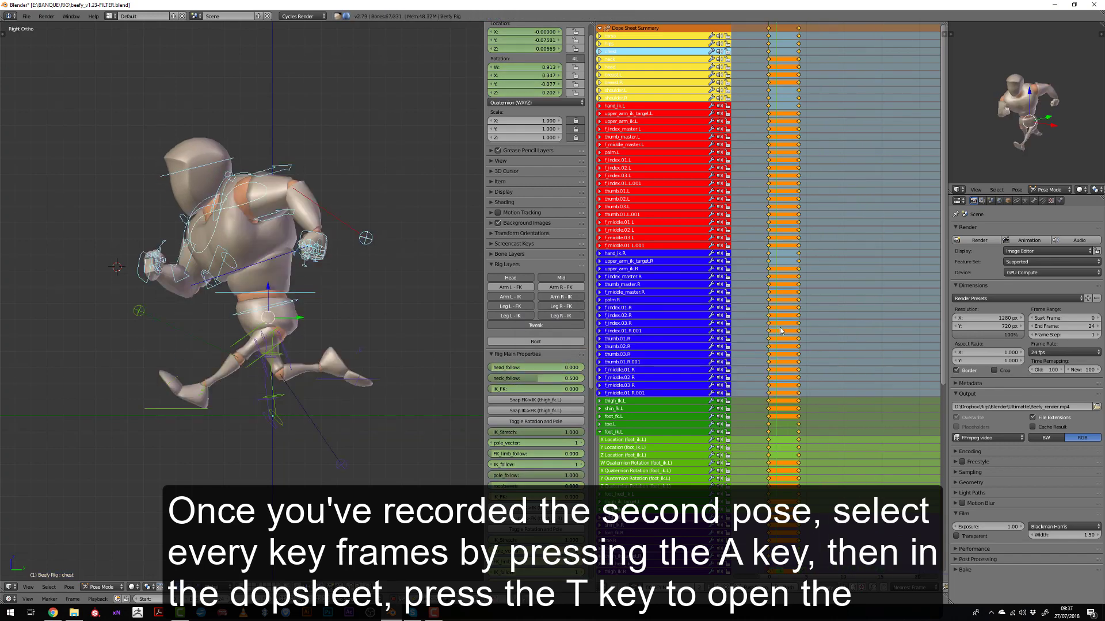
Stop the playback and move the timeline to frame 8
key(Escape)
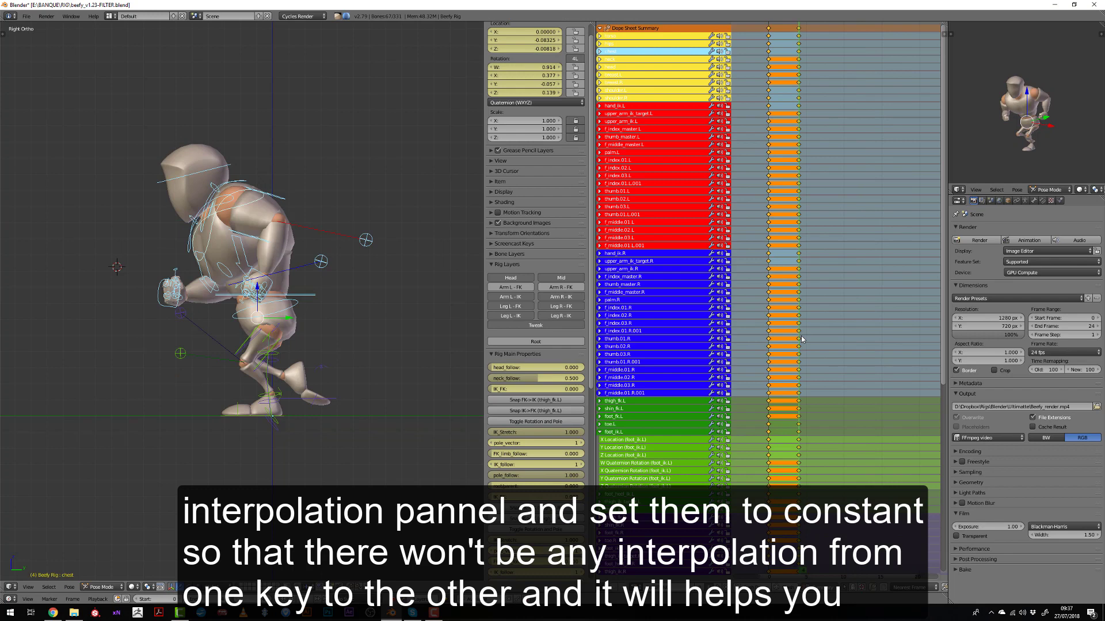
click(806, 352)
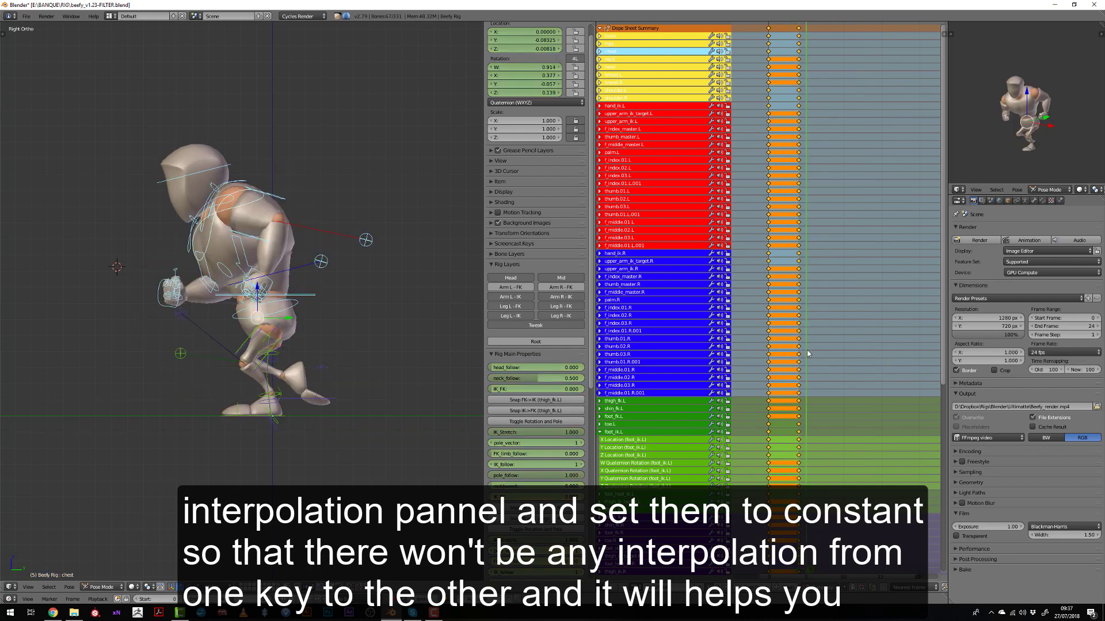
drag(807, 352, 831, 362)
Raise the torso control vertically along Z by about 0.09
right_click(302, 300)
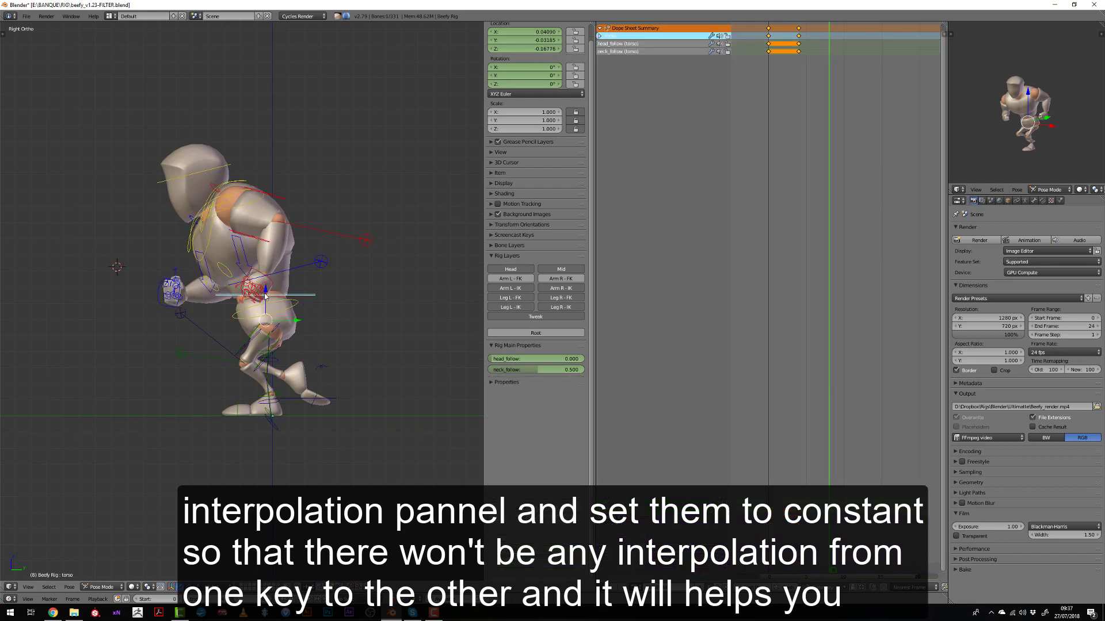
key(g)
key(z)
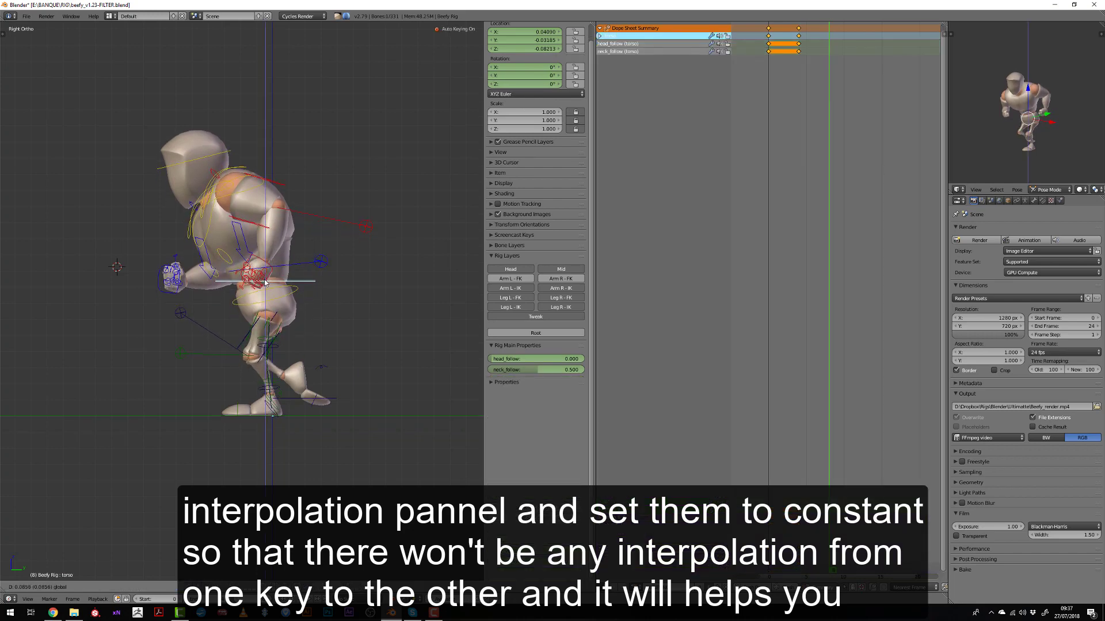
click(267, 280)
Move the left foot IK control backward along the ground, behind the body, in side view
scroll(275, 348, up, 2)
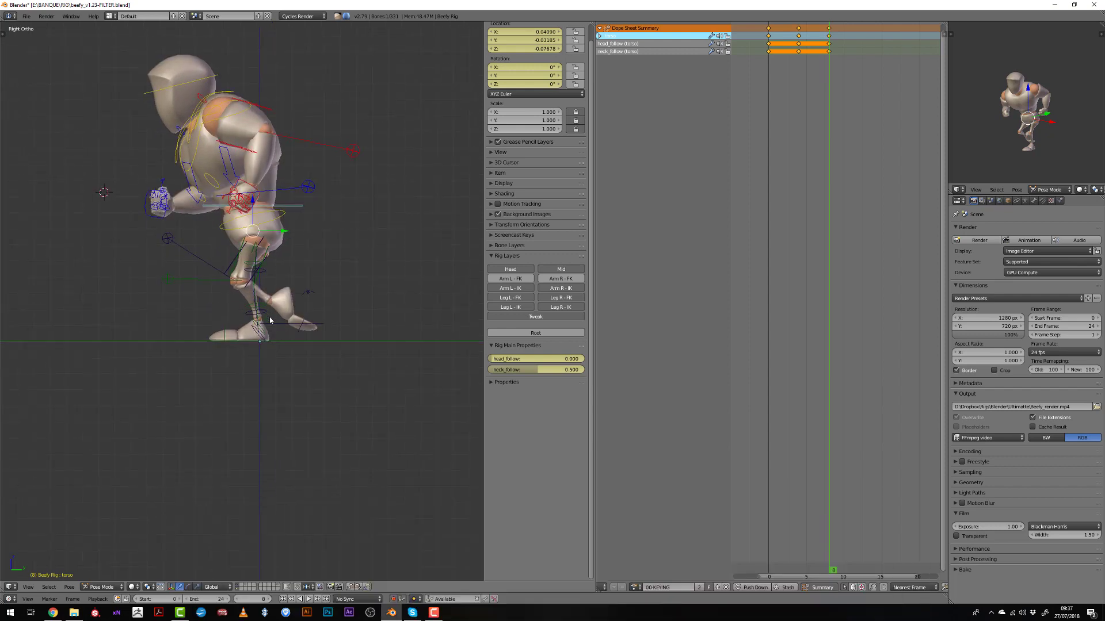
right_click(246, 361)
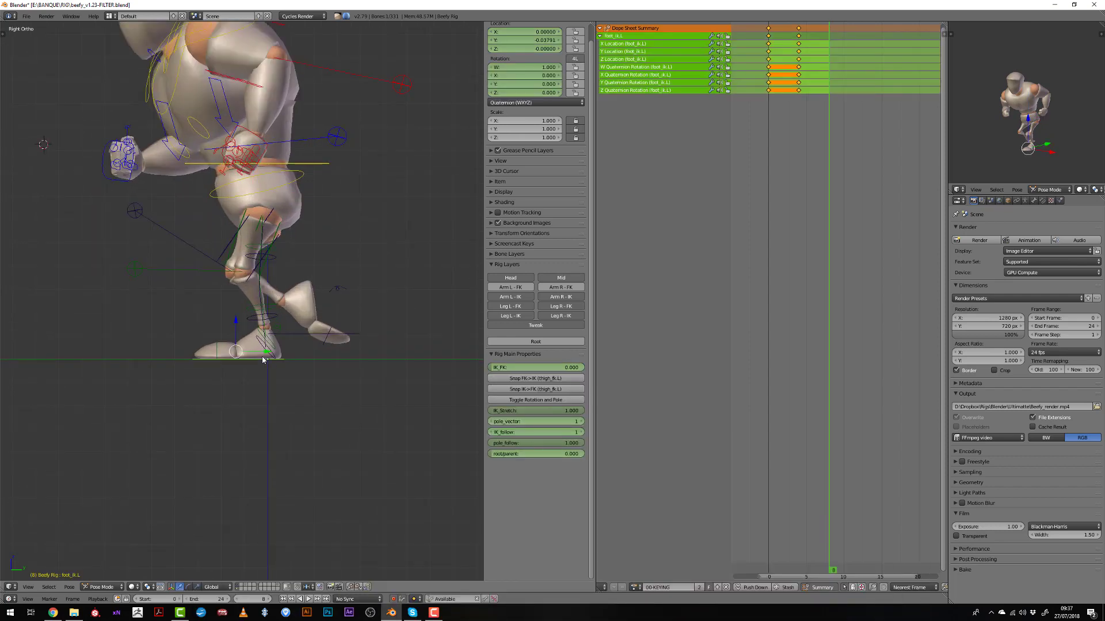
drag(261, 358, 343, 356)
Rotate the left foot's heel control to about 48° on X, lifting the heel while the toes stay planted
right_click(358, 323)
key(r)
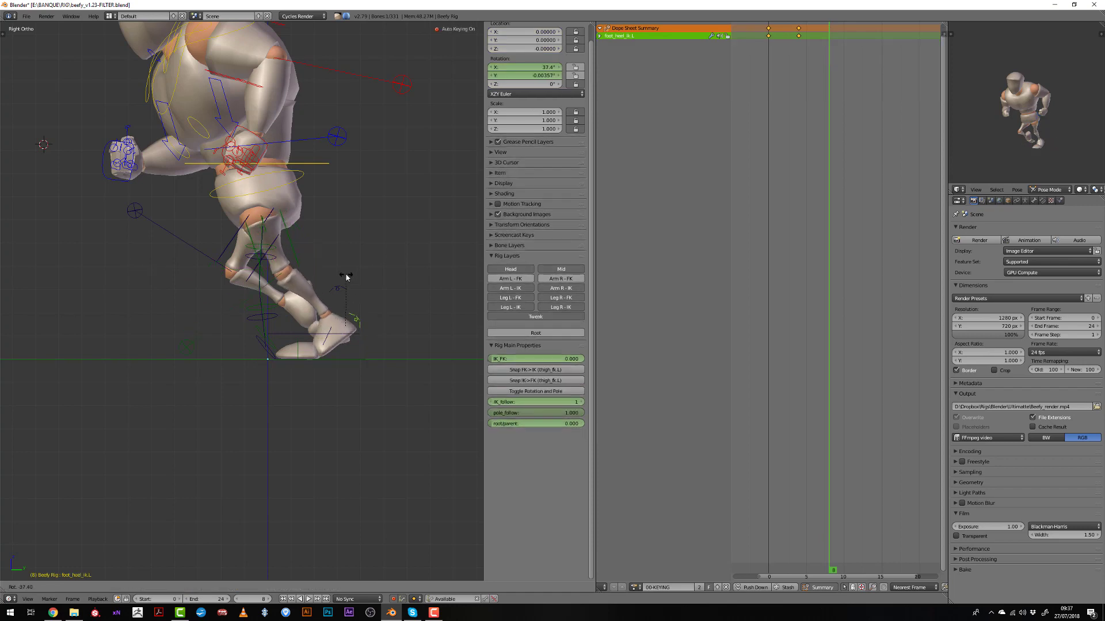
click(330, 279)
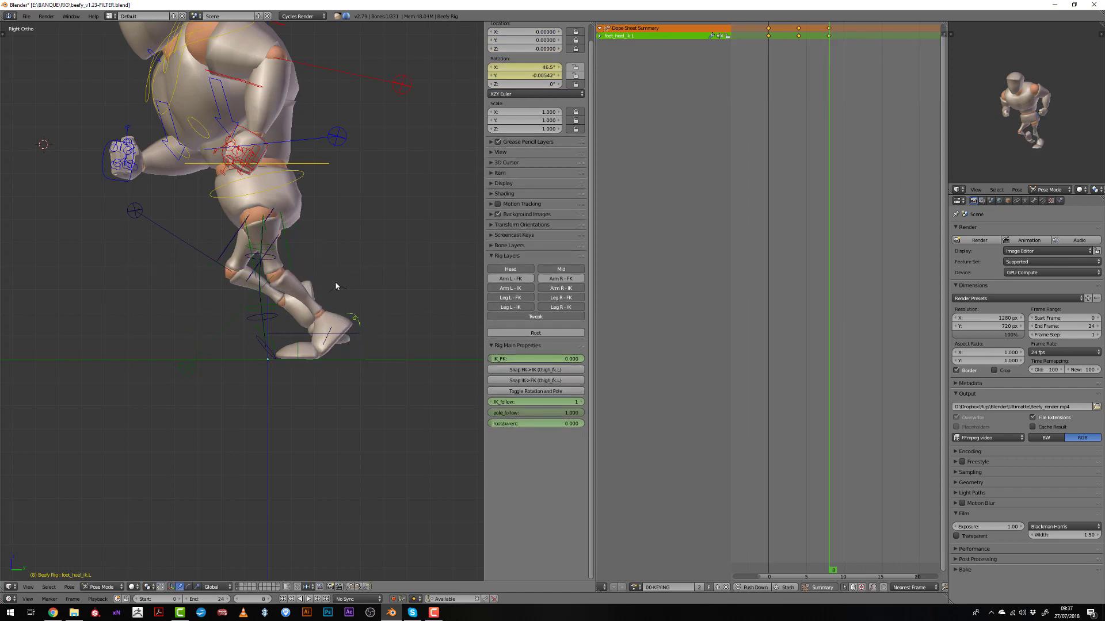
key(r)
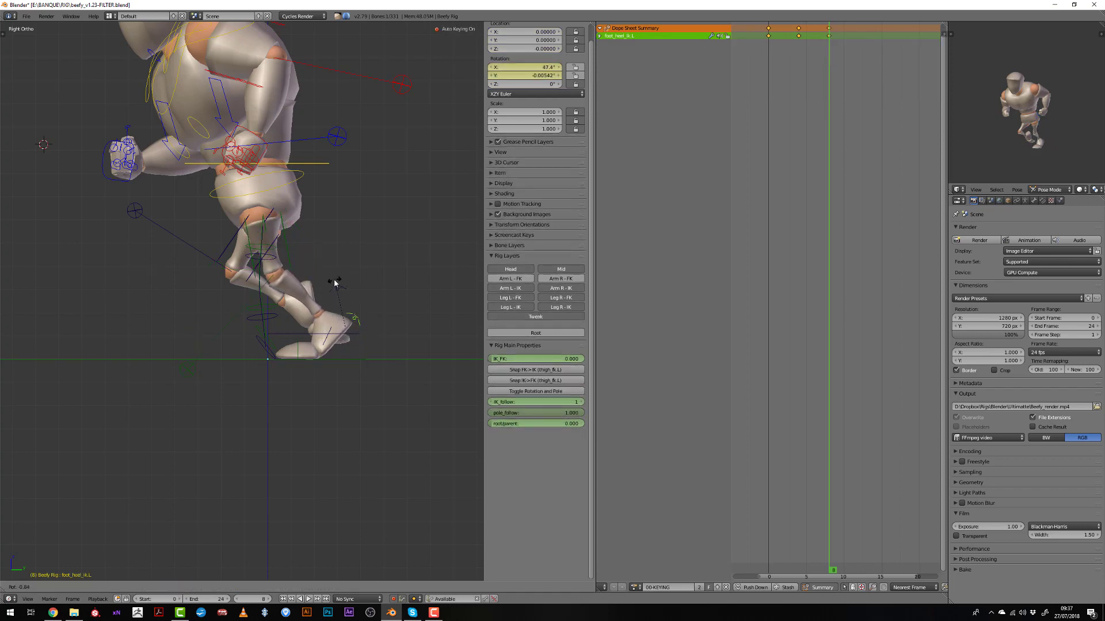
click(276, 292)
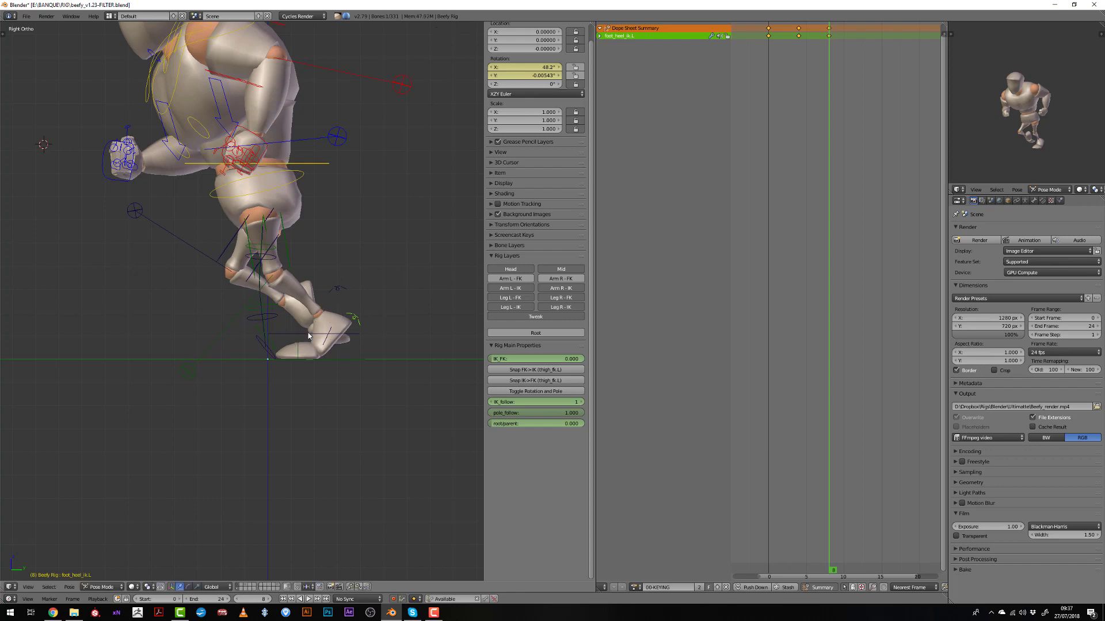
Move the right foot IK control forward and rotate its heel control to swing the raised foot forward
right_click(289, 338)
key(g)
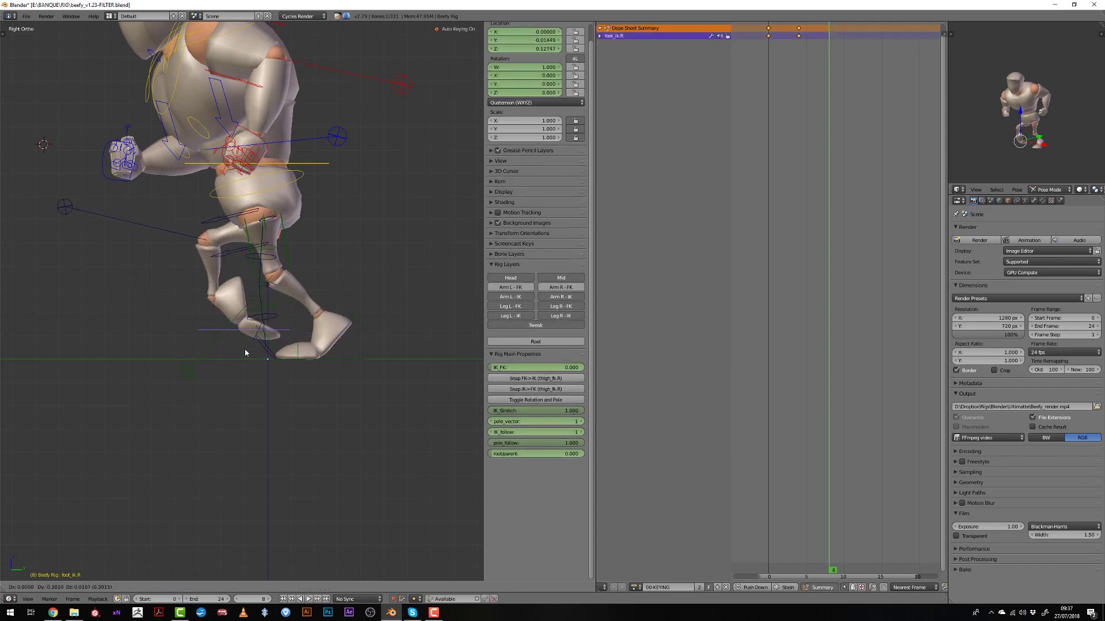
click(238, 353)
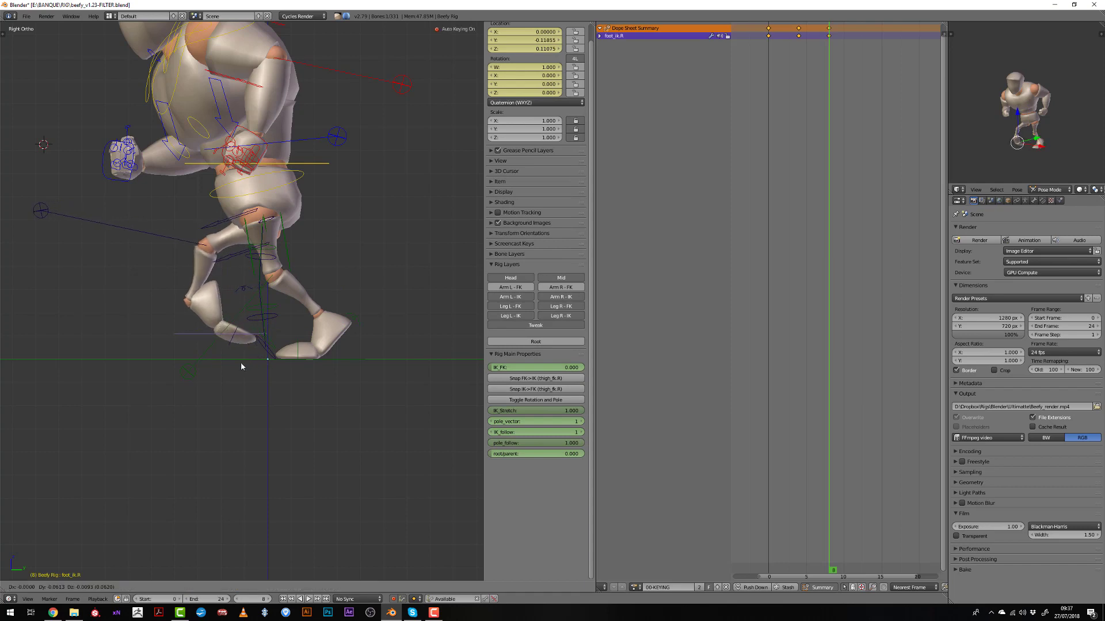
right_click(244, 298)
key(r)
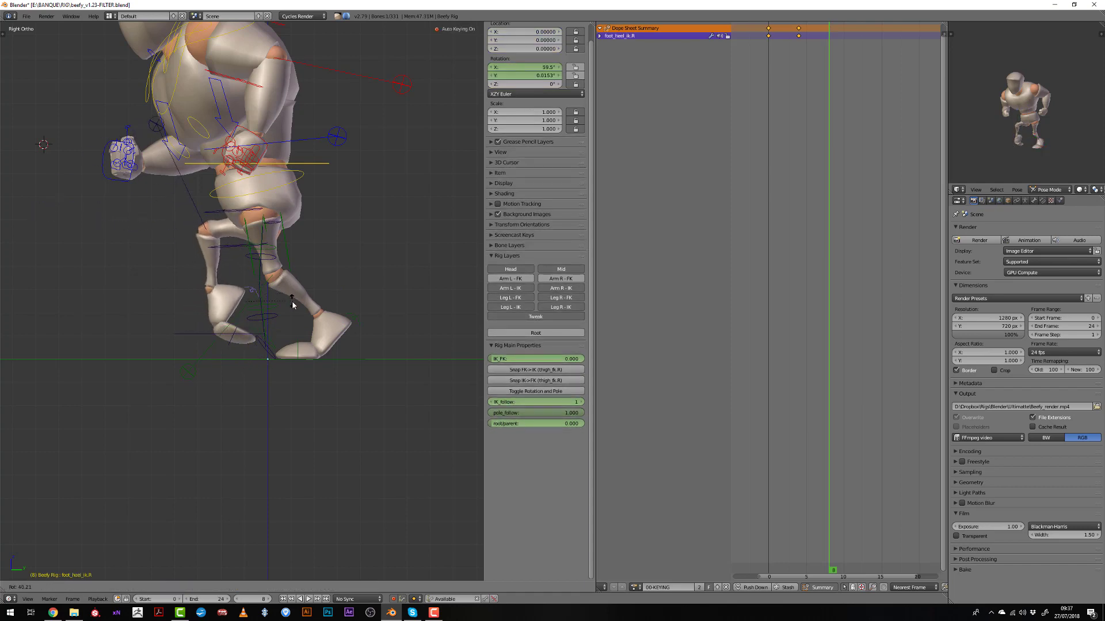
click(288, 311)
Rotate the right toe control downward by about 50° so the toes hang below the raised foot
right_click(232, 342)
key(r)
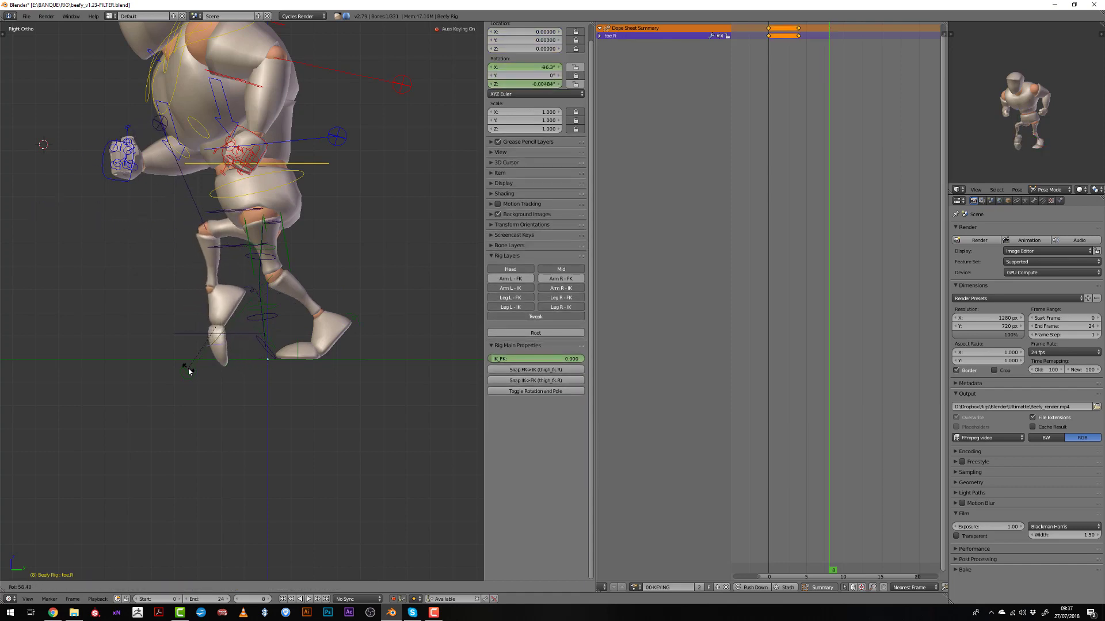
click(187, 371)
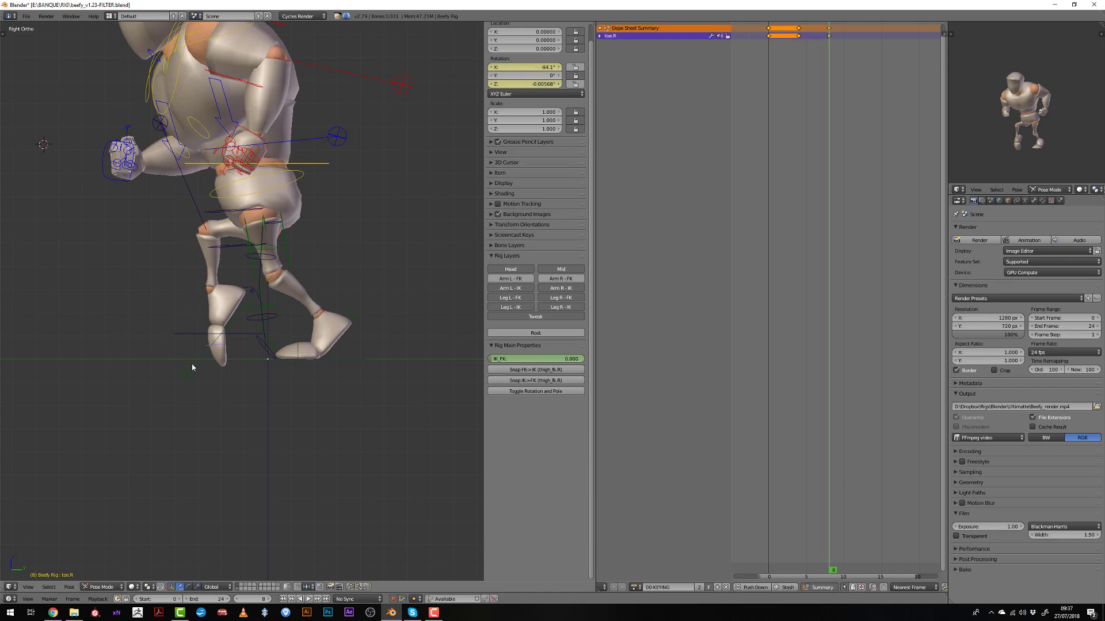
Move the right foot IK control farther forward and adjust its heel control to about 48° on X
right_click(239, 334)
key(g)
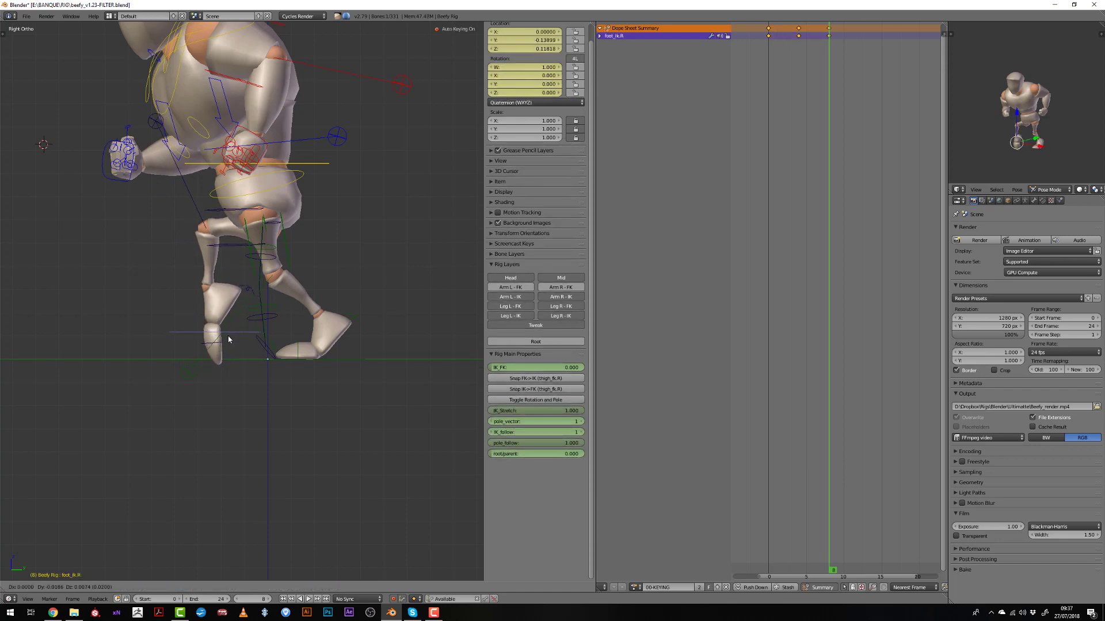
click(223, 325)
right_click(257, 304)
key(r)
click(193, 348)
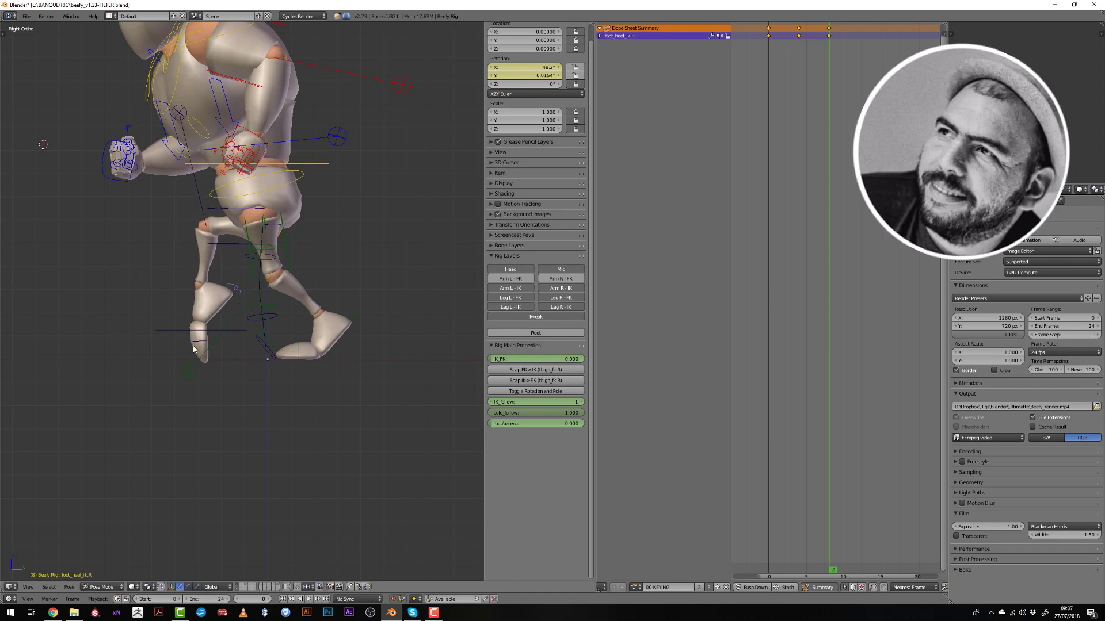
Tilt the hips control slightly sideways in front view
scroll(207, 341, down, 1)
shift+middle_drag(190, 289, 234, 323)
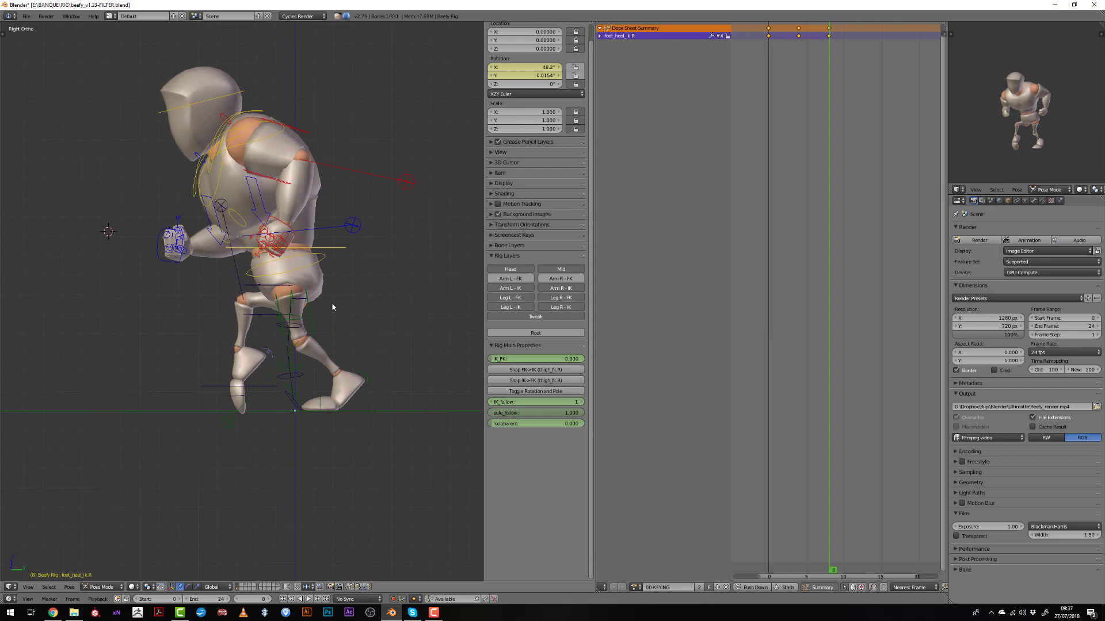
key(KP_1)
right_click(287, 267)
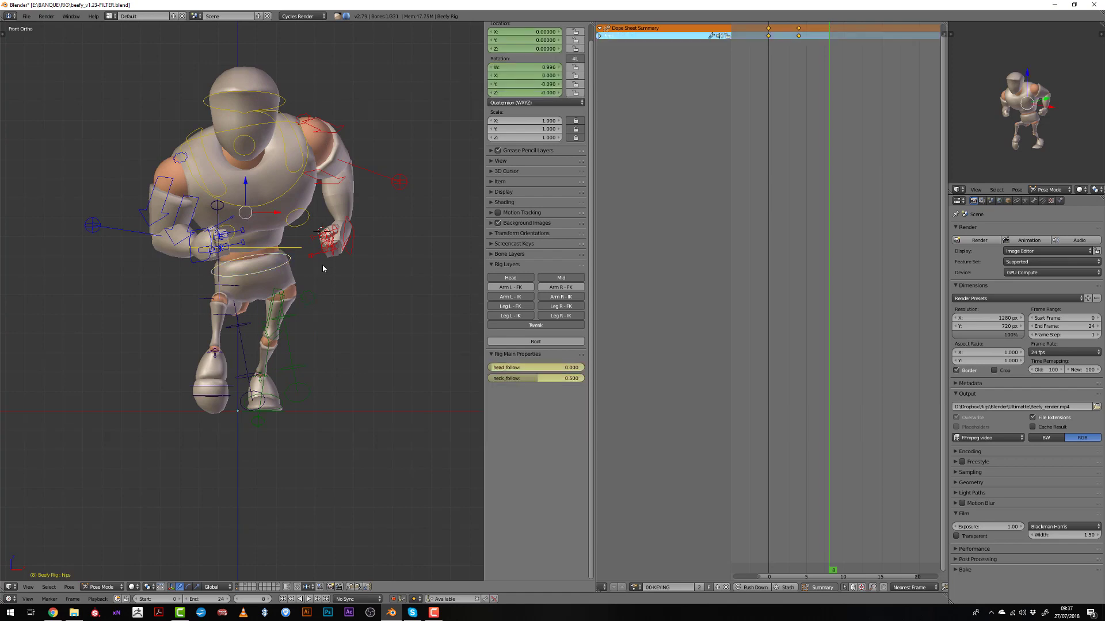
key(r)
click(322, 272)
Twist the hips control around its local Z axis
middle_drag(321, 272, 328, 318)
key(r)
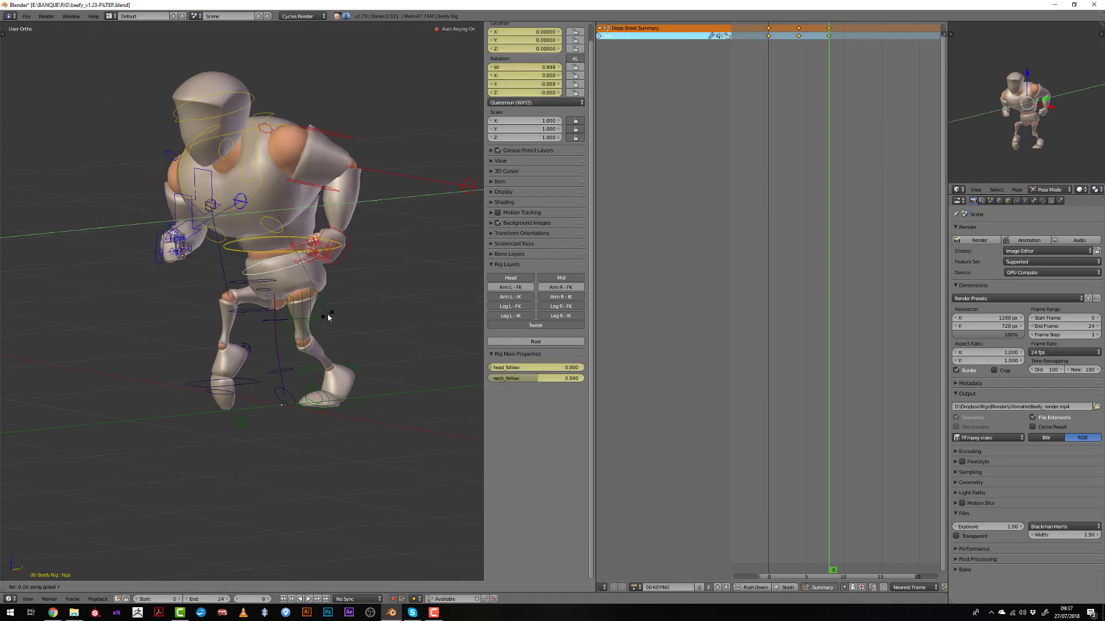
key(z)
key(z)
click(323, 315)
Nudge the right foot IK control slightly forward and up in side view
middle_drag(323, 315, 253, 393)
right_click(257, 385)
key(KP_3)
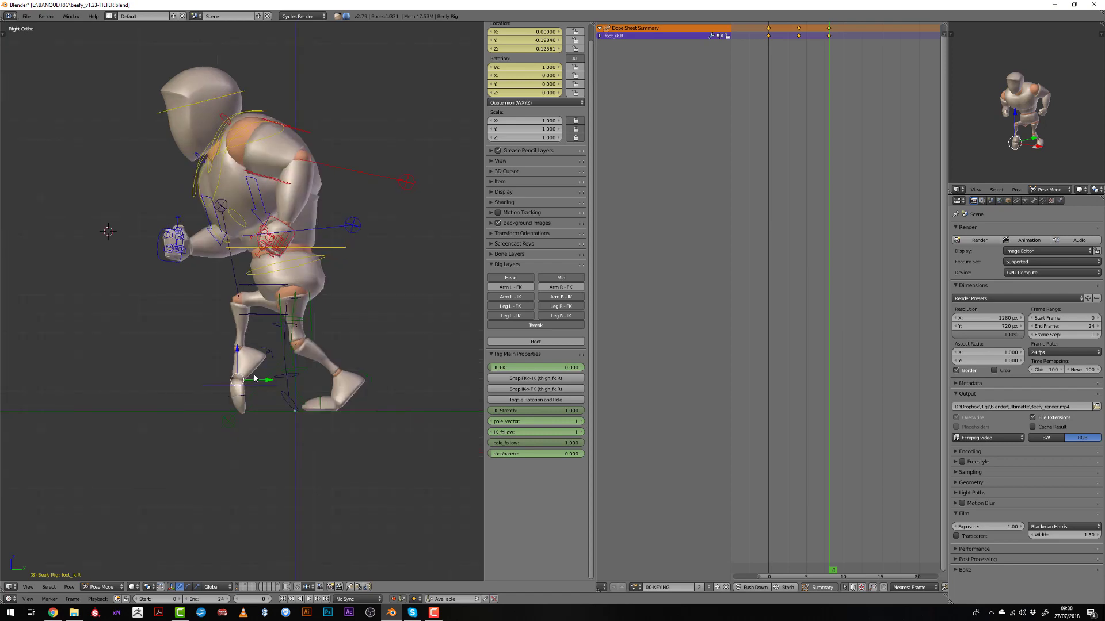
key(g)
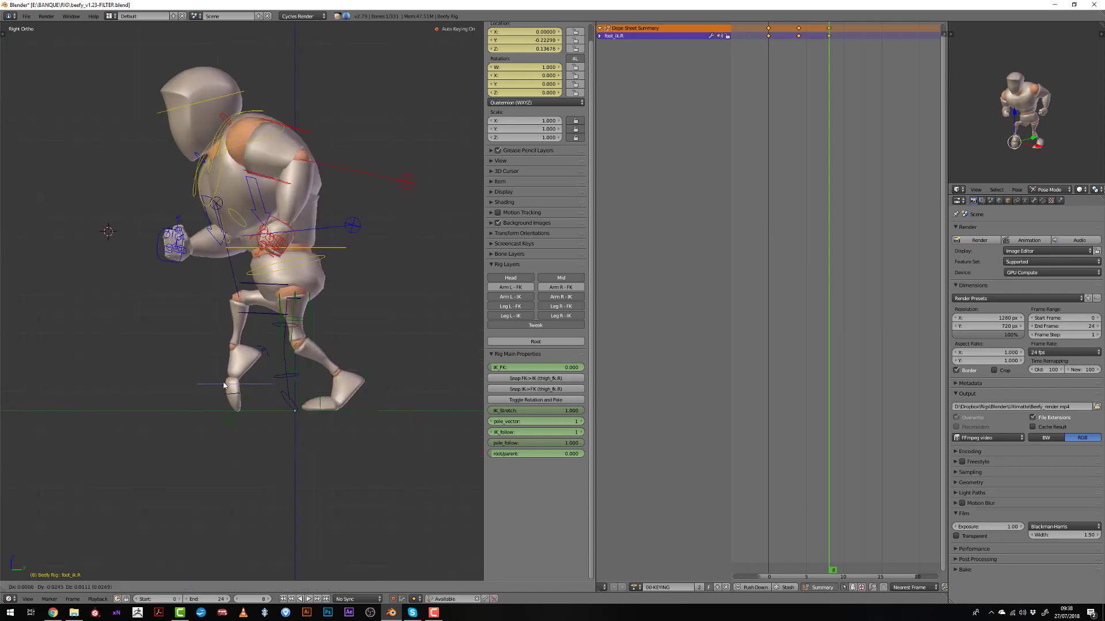
click(220, 385)
Rotate the chest control backward to straighten the upper body, and shift it about 0.01 forward in side view
middle_drag(184, 216, 262, 203)
right_click(249, 210)
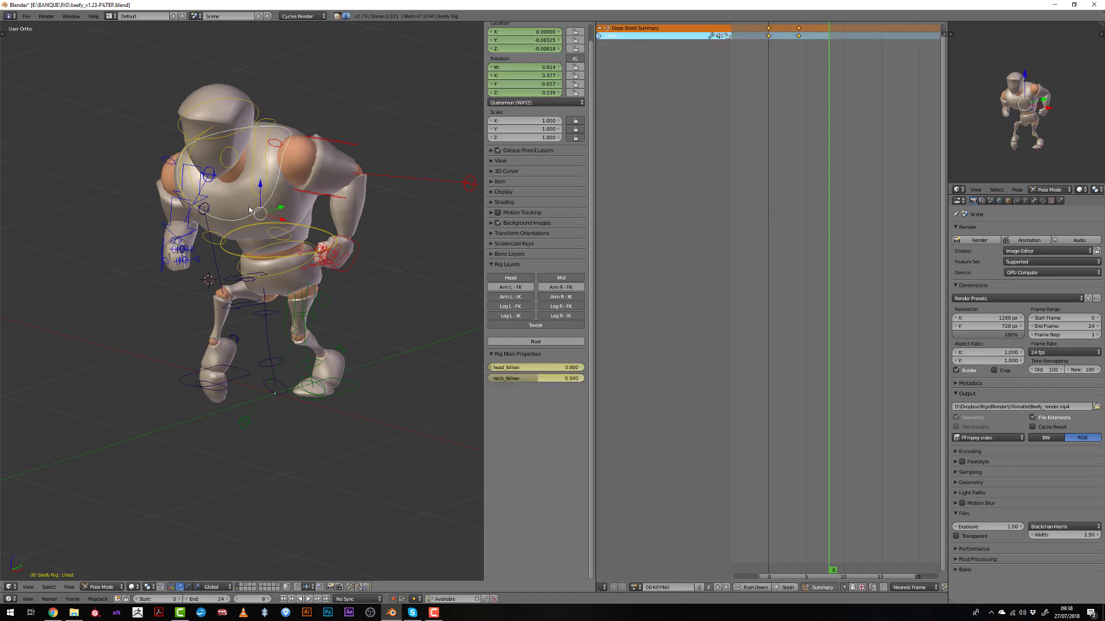
key(KP_3)
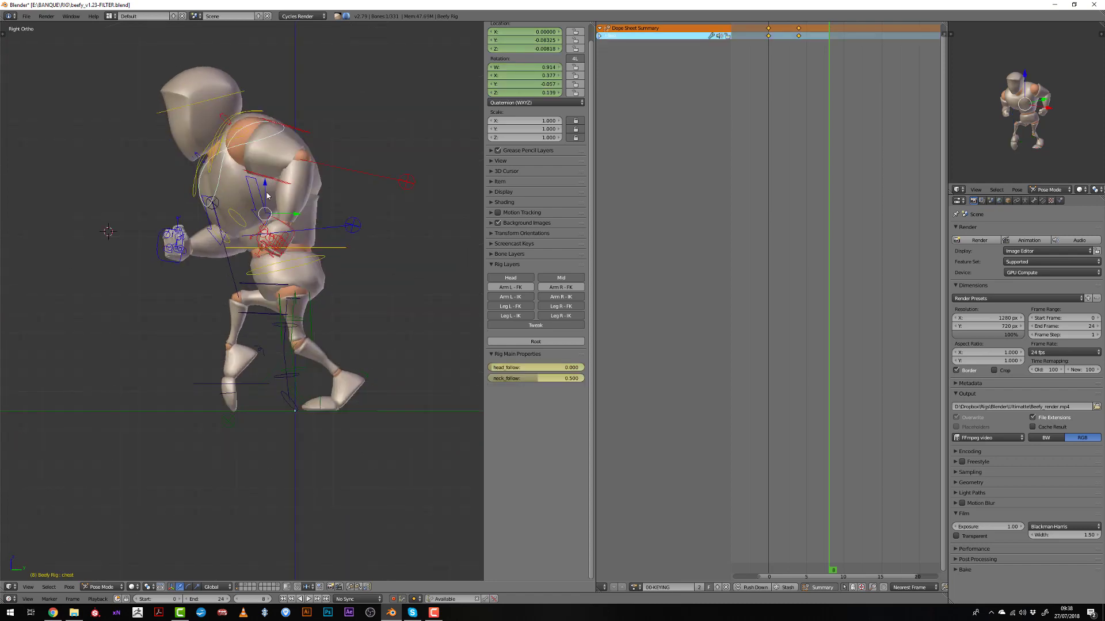
key(r)
click(354, 163)
key(r)
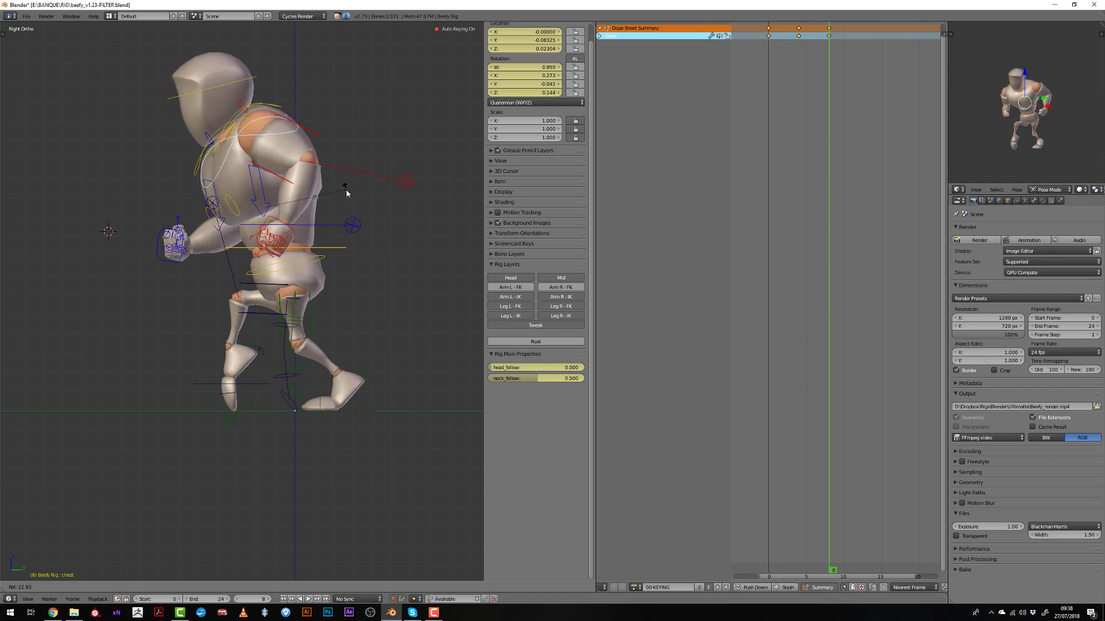
click(341, 198)
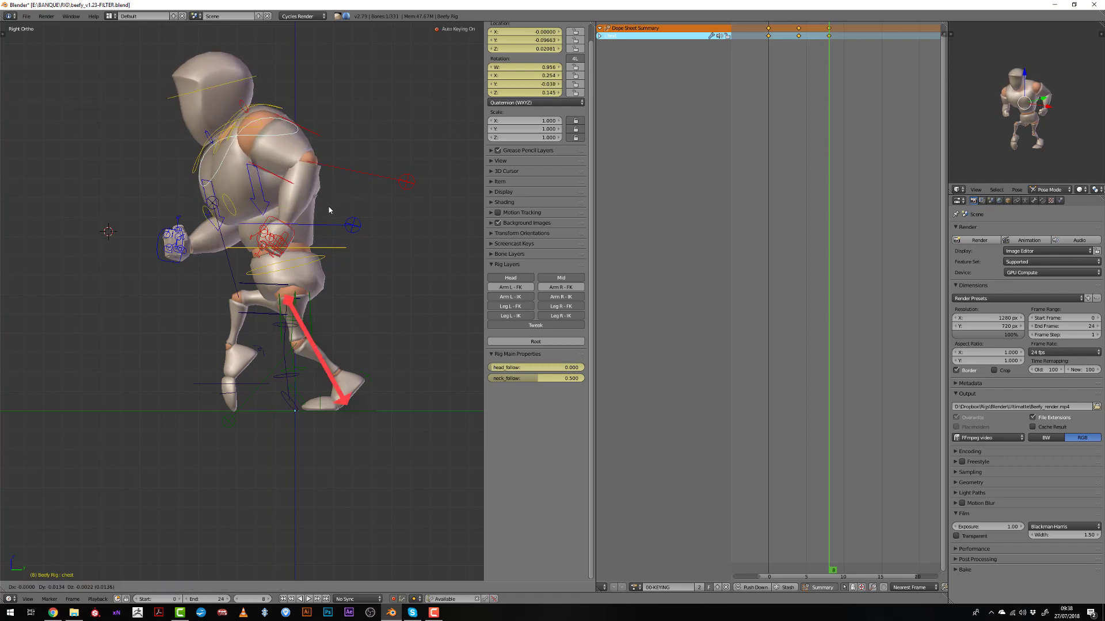
middle_drag(329, 207, 322, 207)
key(r)
click(327, 205)
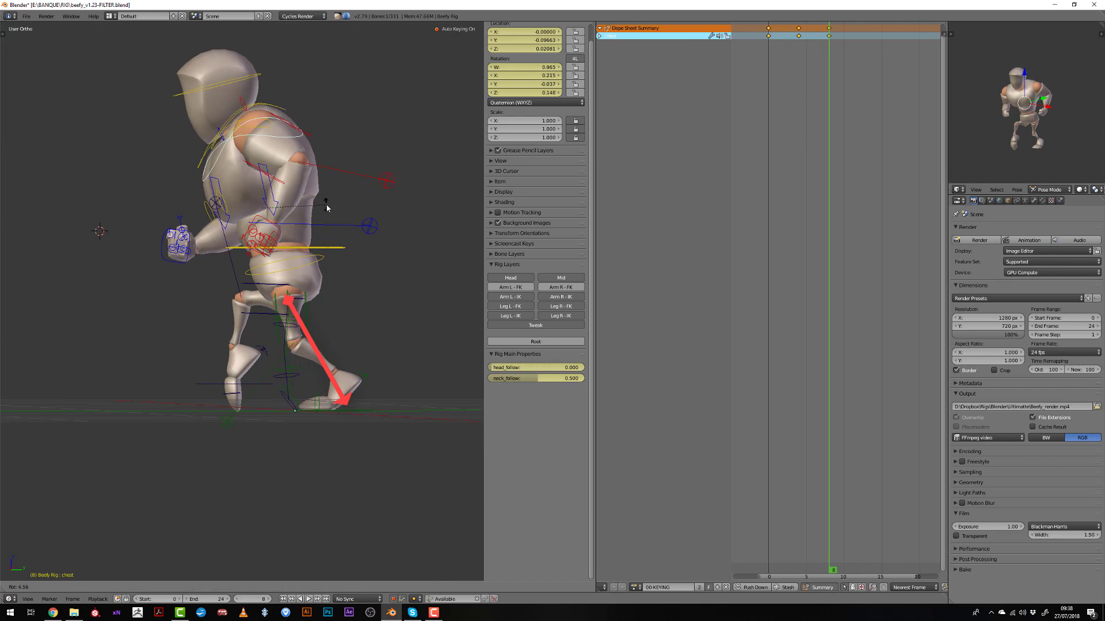
Shift the torso control sideways along X in front view to bring the body back toward the centre line
right_click(311, 270)
right_click(311, 262)
key(KP_1)
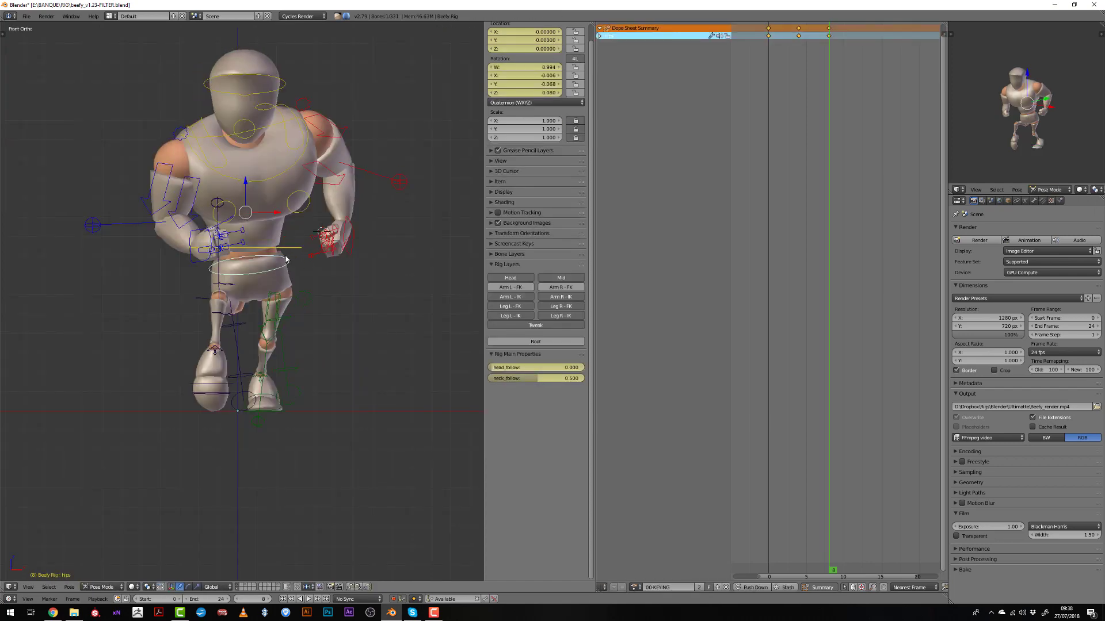
drag(276, 214, 269, 213)
right_click(269, 213)
right_click(279, 241)
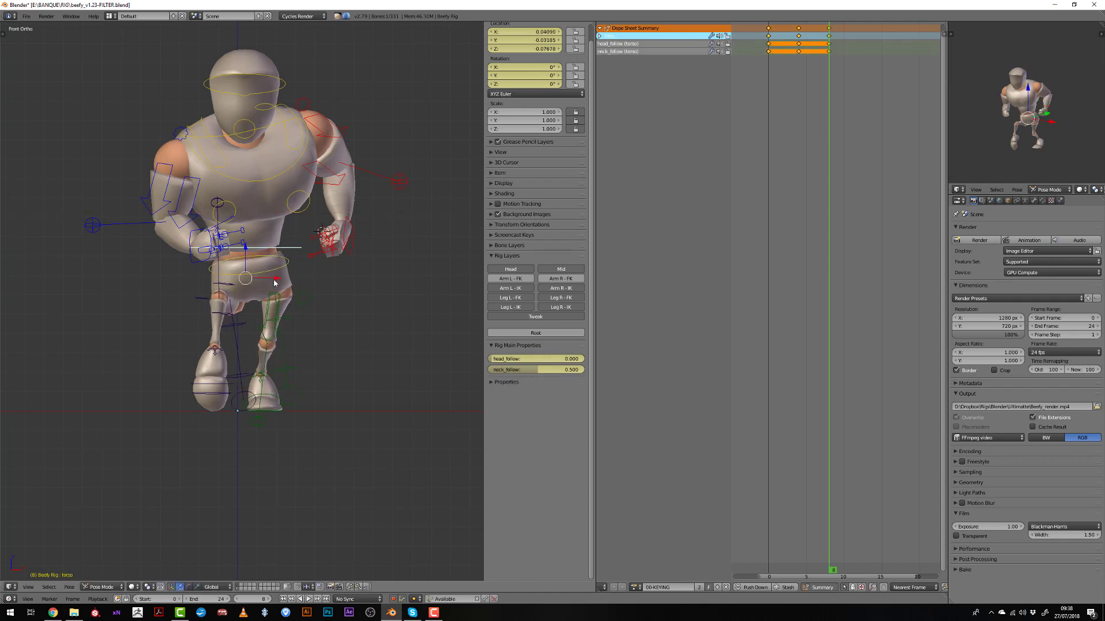
key(g)
key(x)
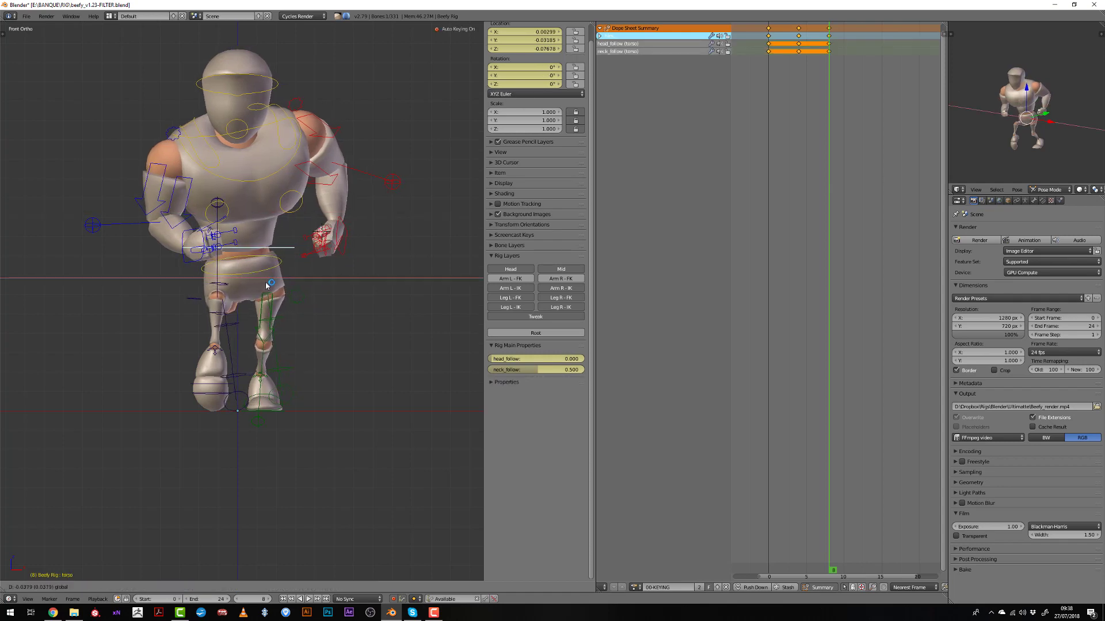
click(264, 282)
Twist the chest control around the global Z axis to bring the left shoulder forward
shift+middle_drag(239, 237, 249, 266)
right_click(273, 211)
scroll(275, 219, up, 1)
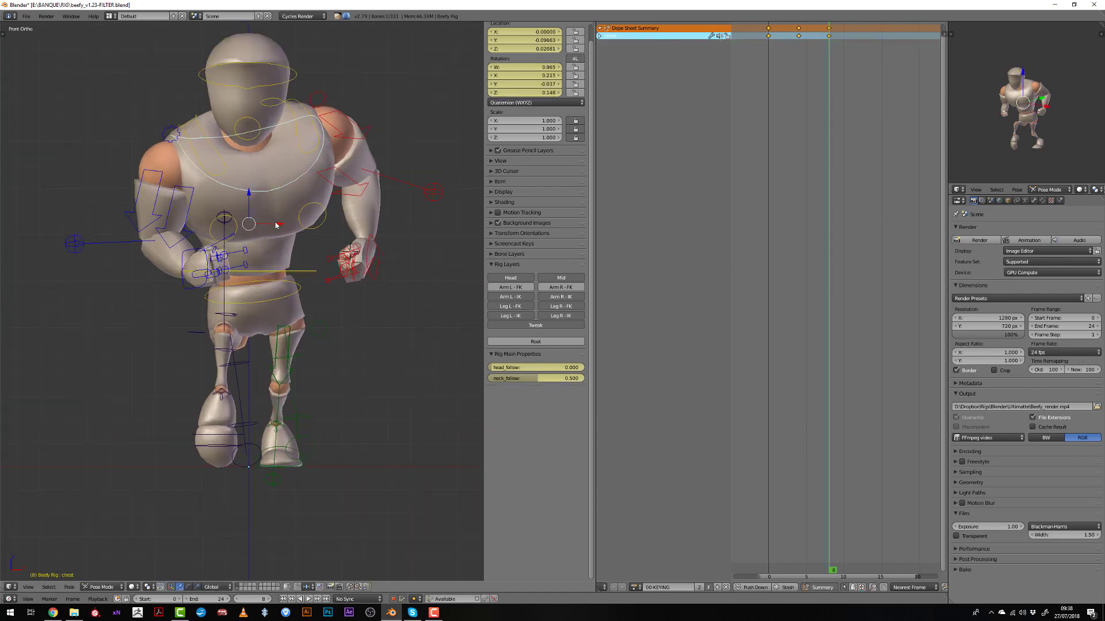
scroll(275, 225, down, 1)
middle_drag(314, 224, 258, 257)
key(r)
key(z)
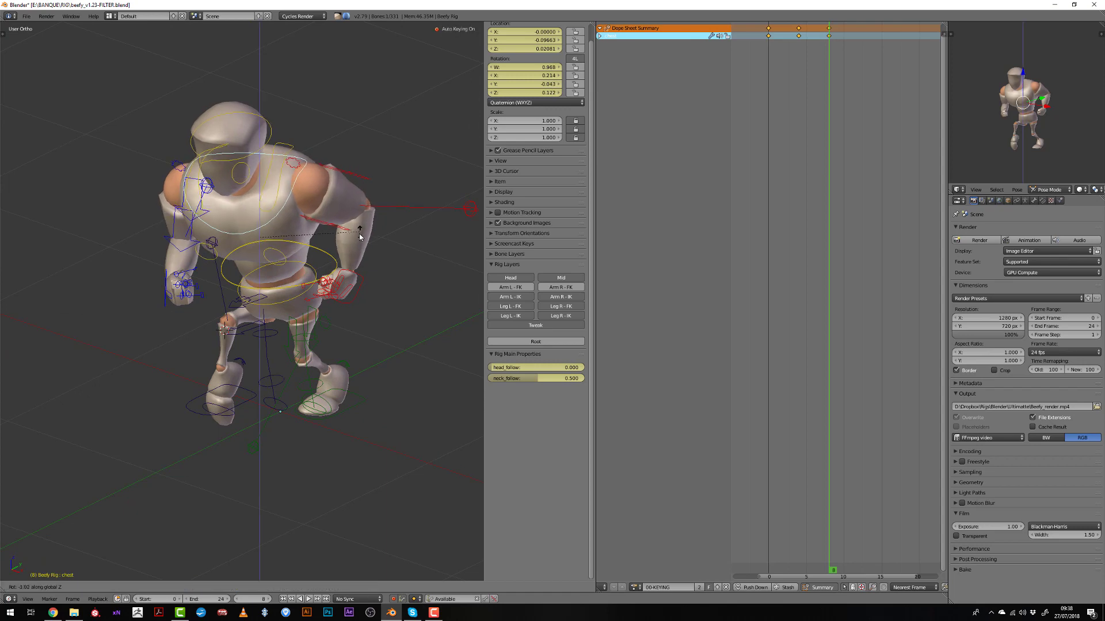
click(323, 252)
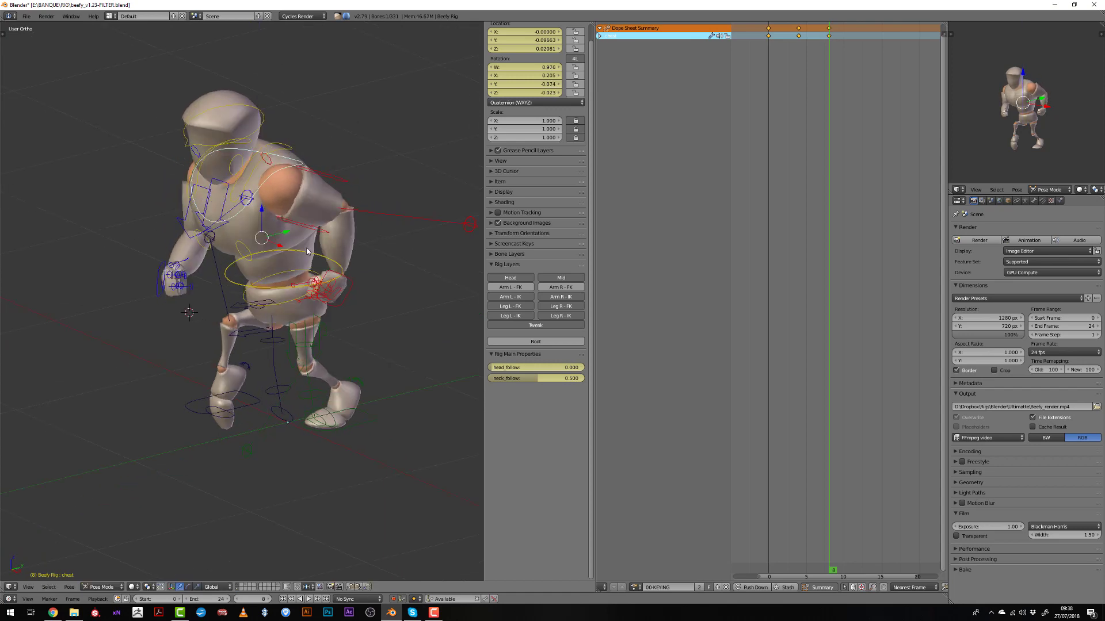
Twist the chest control farther around Z in the same direction, refining it from an angled view
middle_drag(324, 252, 358, 229)
key(r)
key(z)
click(352, 242)
key(r)
key(z)
click(350, 252)
Move the right hand IK control outward and back beside the hip, refining its position from a second angle
middle_drag(206, 317, 261, 302)
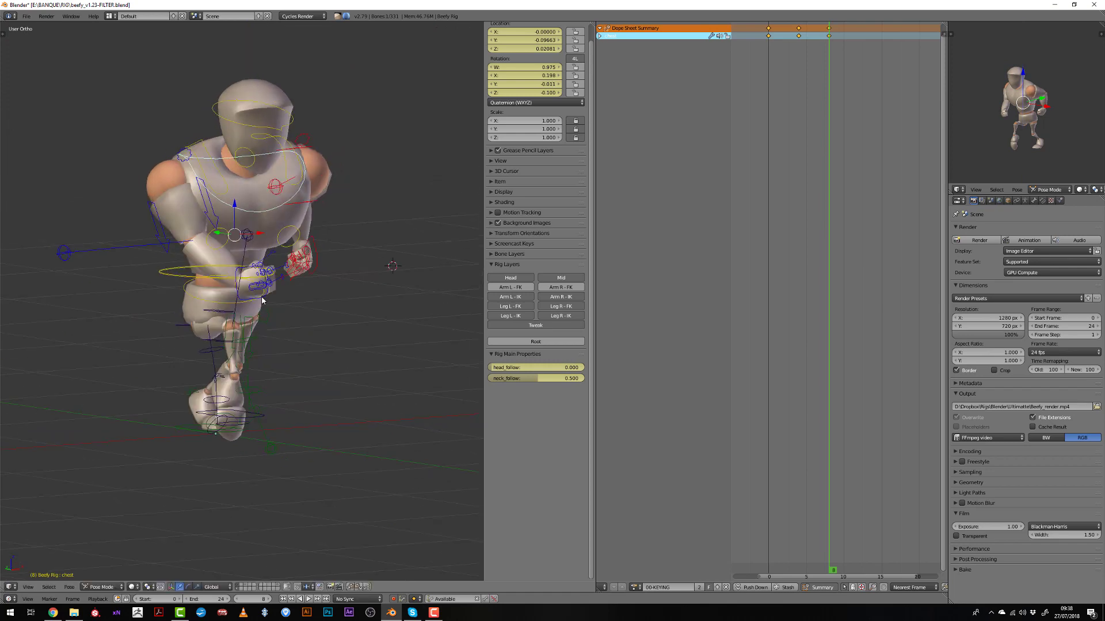
right_click(255, 301)
key(g)
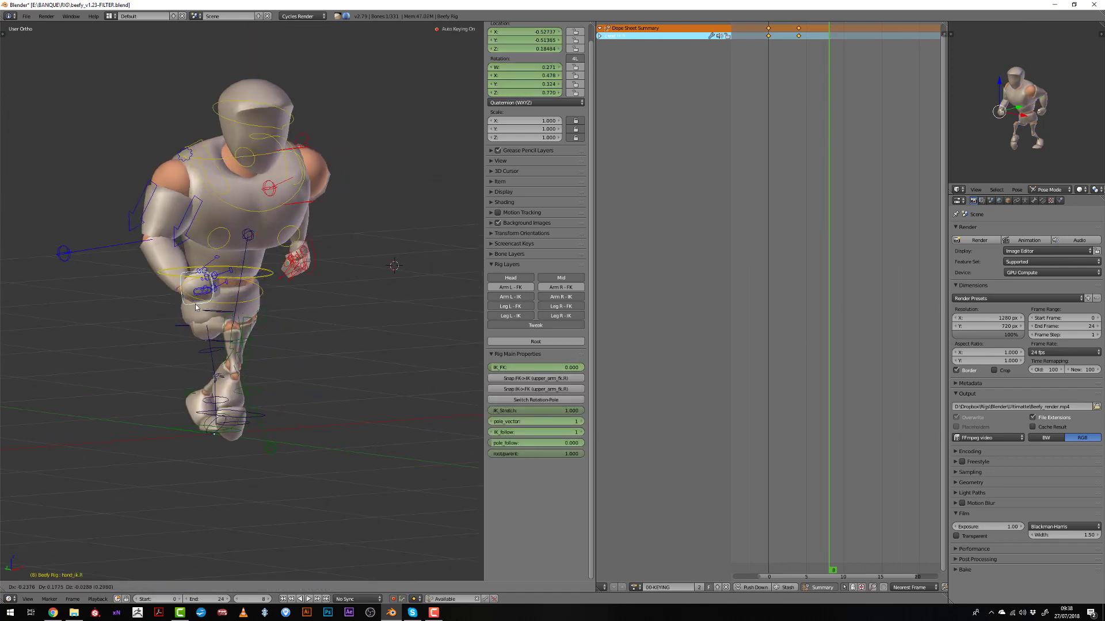
click(195, 307)
key(KP_4)
key(KP_4)
key(g)
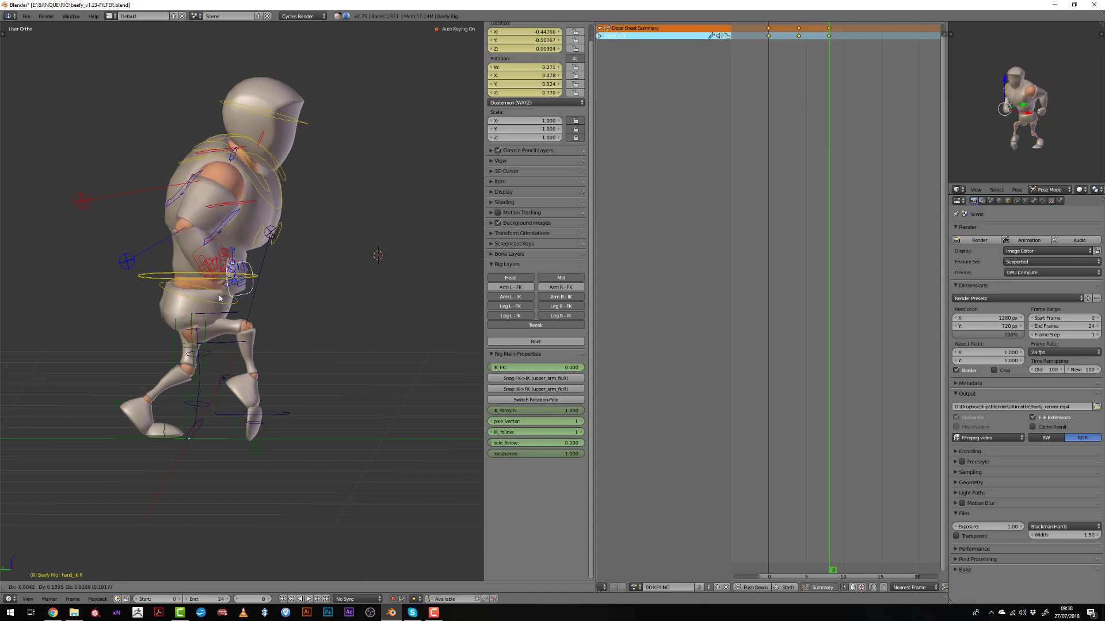
click(206, 296)
Move the right elbow's IK target farther behind the body to redirect the bent arm
middle_drag(215, 288, 232, 322)
right_click(145, 355)
key(g)
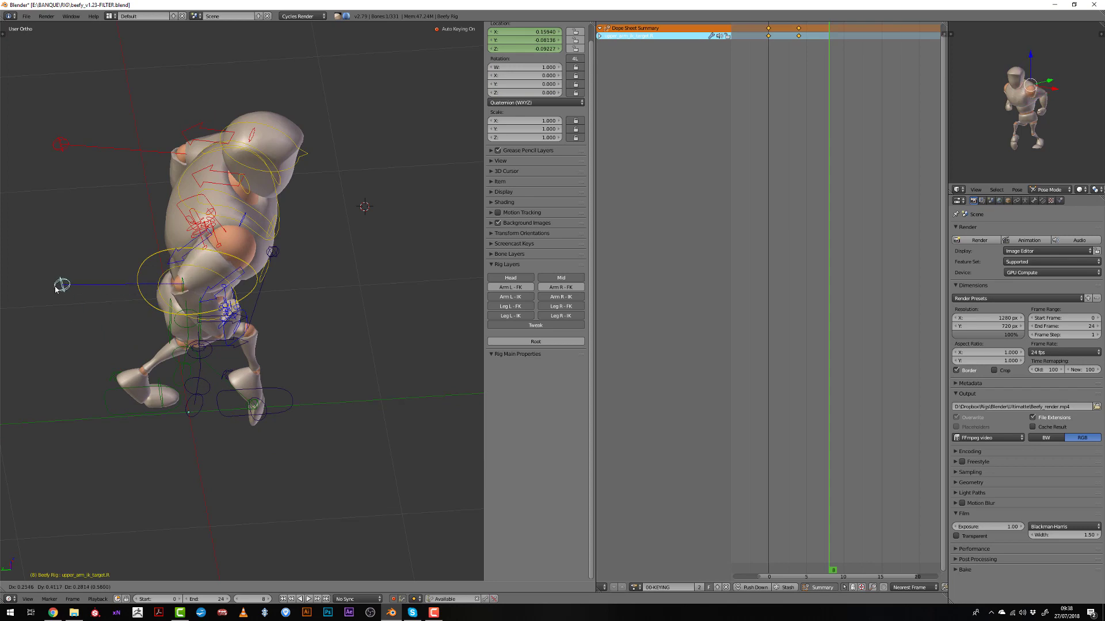
click(55, 299)
middle_drag(54, 298, 104, 263)
Reposition the right hand IK control from an angled view and rotate it to align the fist
right_click(221, 262)
middle_drag(221, 261, 241, 299)
key(g)
click(173, 287)
key(g)
click(266, 313)
key(r)
click(276, 315)
Move and rotate the left hand IK control in side view to place the fist beside the hip
right_click(309, 283)
key(KP_3)
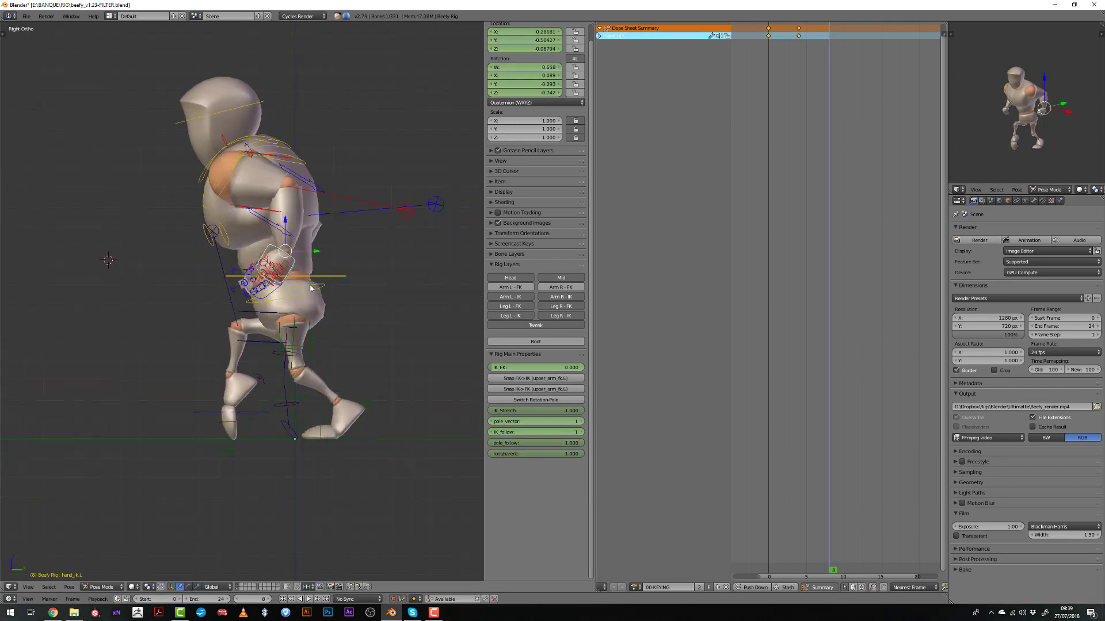
key(g)
click(313, 307)
key(r)
click(329, 311)
key(g)
click(333, 315)
Reposition the left elbow's IK target to redirect the left arm
right_click(403, 215)
middle_drag(397, 222, 299, 265)
key(g)
click(239, 251)
middle_drag(237, 248, 358, 220)
Rotate one upper-body control around the Z axis and a neighbouring one freely to refine the pose
right_click(222, 267)
key(r)
key(z)
click(265, 314)
right_click(267, 251)
key(r)
click(275, 259)
drag(748, 103, 827, 109)
Turn the control at the side of the torso around the Z axis and fine-tune its rotation
middle_drag(268, 278, 231, 277)
right_click(275, 246)
key(r)
key(z)
middle_drag(278, 249, 314, 233)
click(302, 269)
key(r)
click(321, 271)
Move the left hand IK control forward towards the front of the waist from an angled view
right_click(322, 277)
middle_drag(322, 277, 280, 282)
key(g)
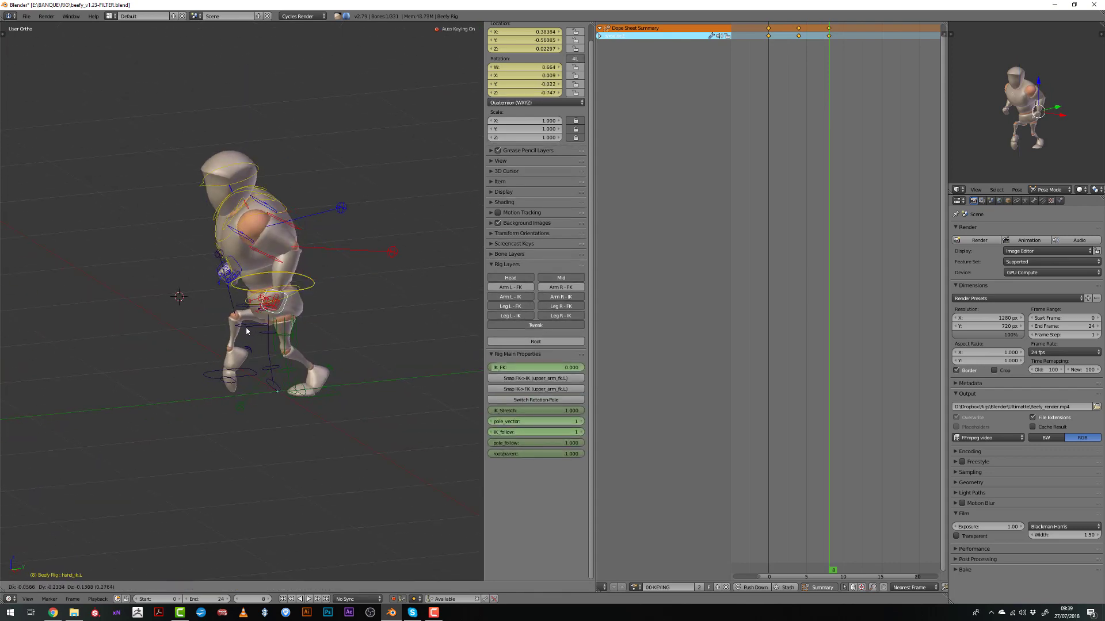
click(246, 331)
mouse_move(246, 330)
middle_down()
mouse_move(242, 308)
mouse_move(278, 330)
mouse_move(206, 327)
mouse_move(298, 337)
mouse_move(244, 339)
middle_up()
key(g)
click(218, 327)
Rotate the left hand IK control and adjust its position so the fist sits in front of the belly
key(r)
click(205, 329)
key(g)
click(208, 330)
key(r)
click(193, 335)
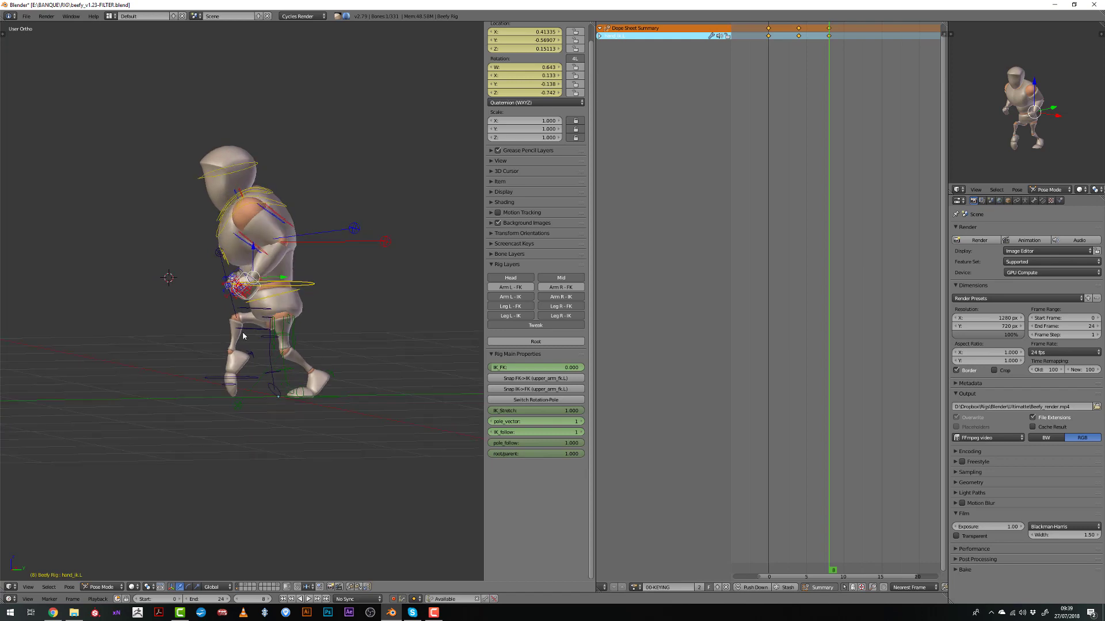
Raise the torso control slightly along Z in side view
key(KP_3)
scroll(244, 336, up, 1)
right_click(284, 282)
drag(279, 246, 278, 240)
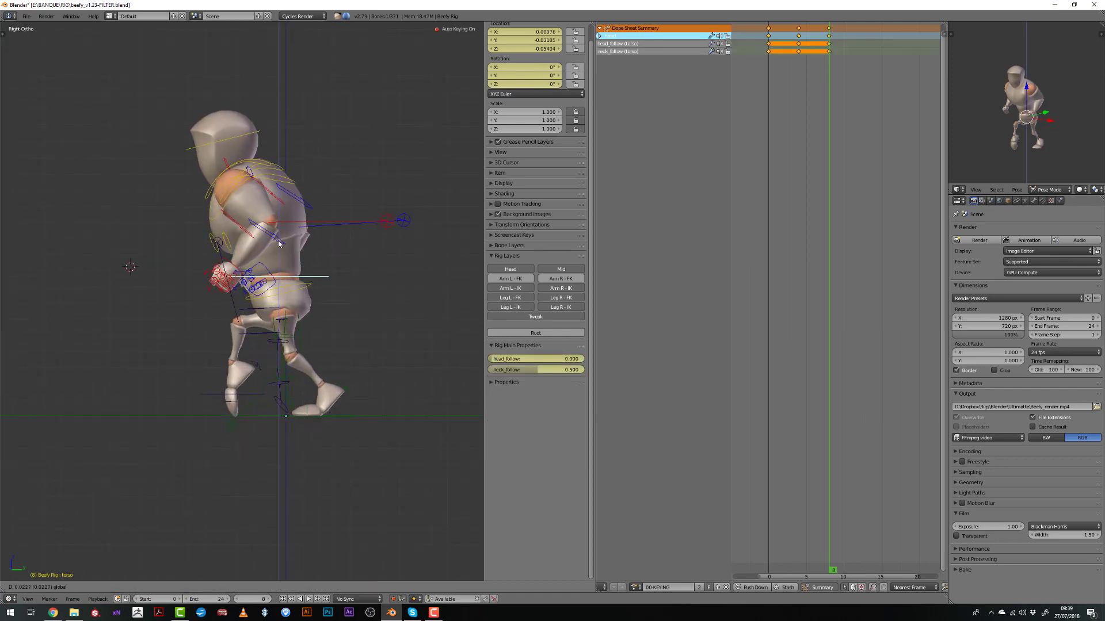
click(278, 240)
Select all the rig's controls and insert keyframes for the Available keying set at frame 8
key(alt+a)
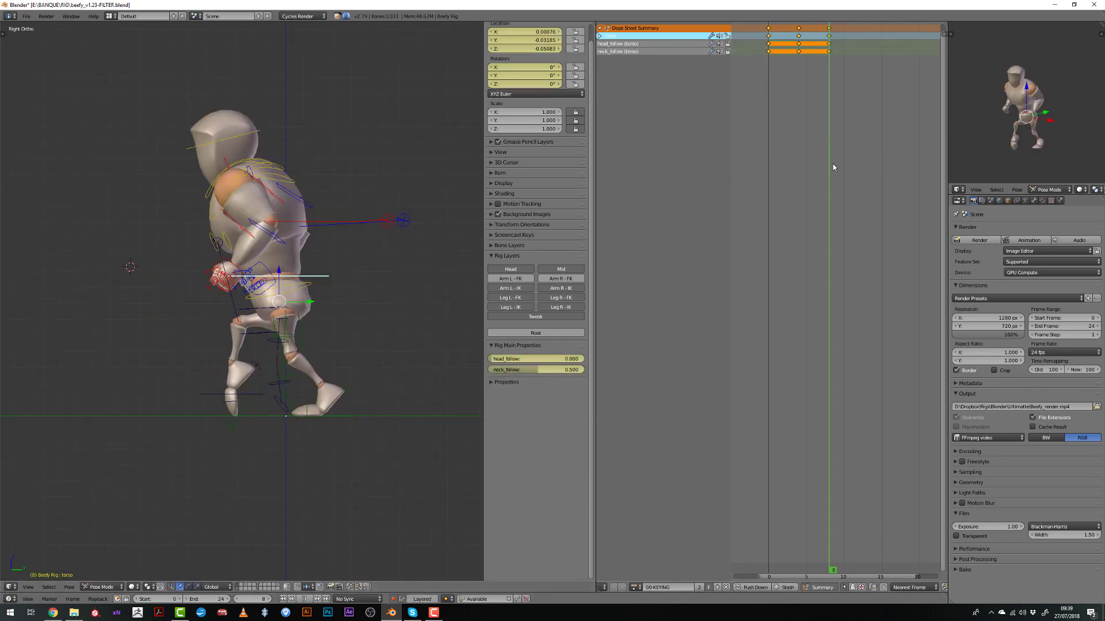
key(a)
key(a)
key(i)
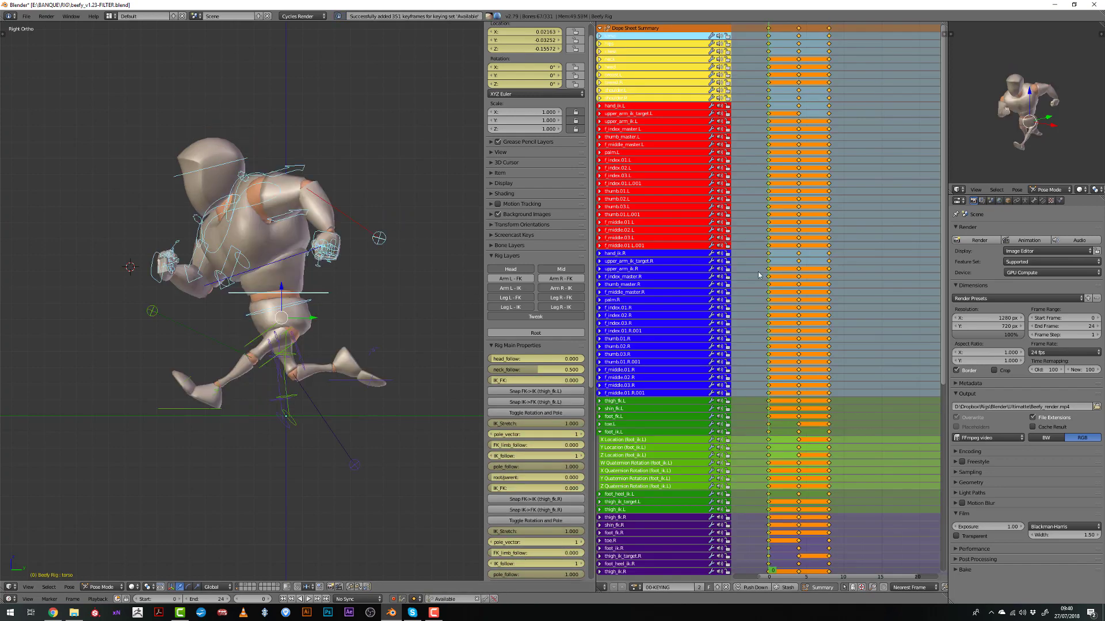
Play back the keyed poses and try to raise all the selected controls at frame 12
key(alt+a)
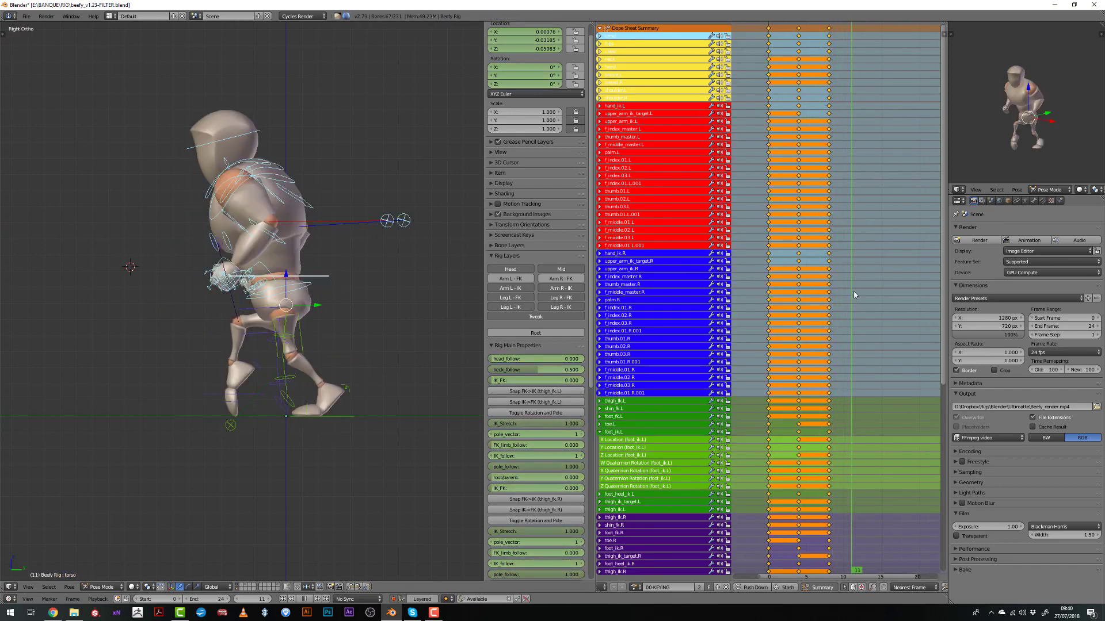
key(alt+a)
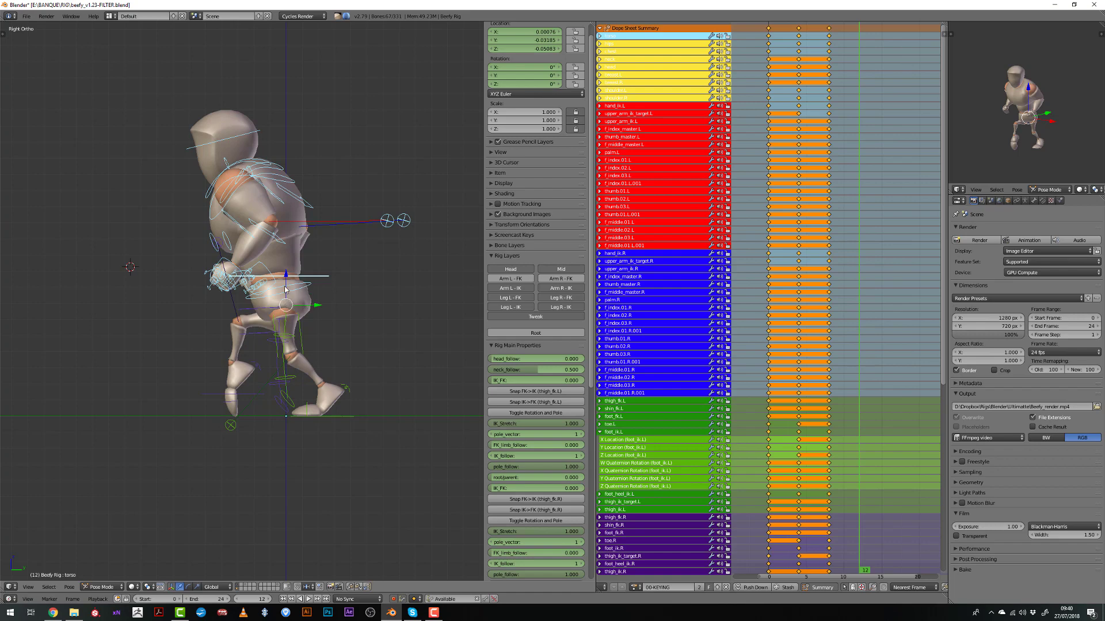
drag(286, 288, 286, 282)
key(ctrl+z)
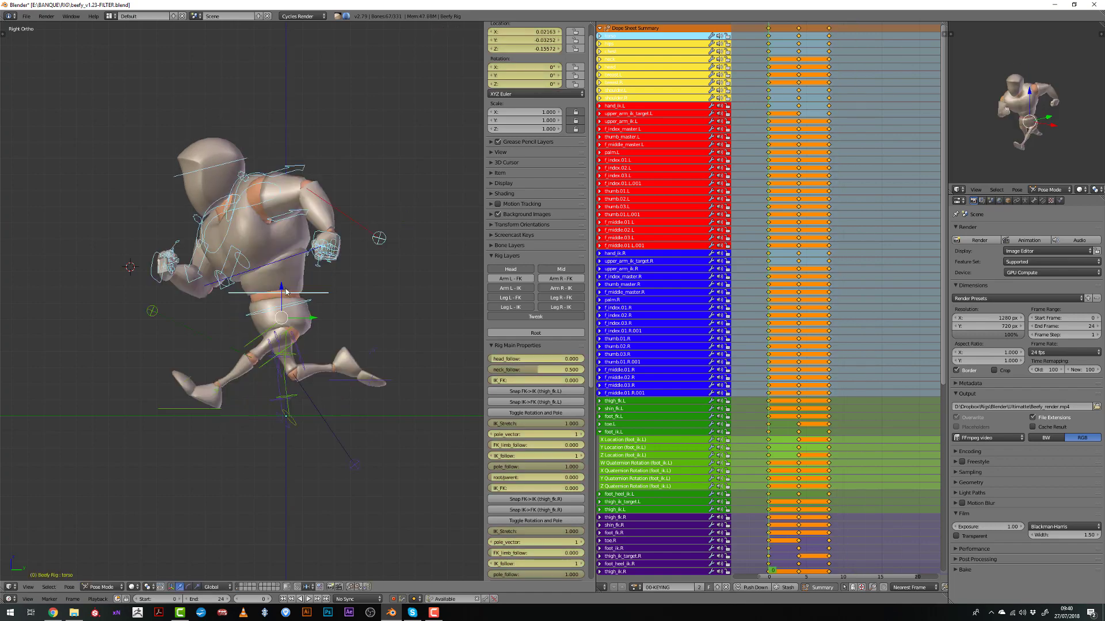
At frame 12, raise the torso control about 0.03 and move the right foot IK control about 0.13 forward and 0.19 up
right_click(318, 279)
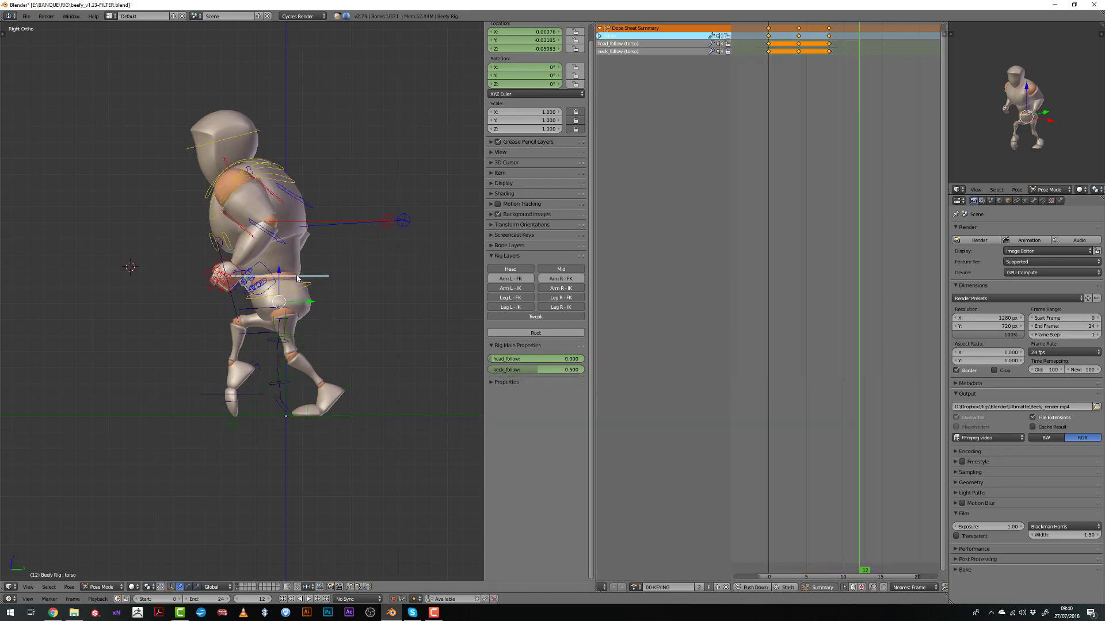
drag(285, 276, 285, 271)
right_click(250, 394)
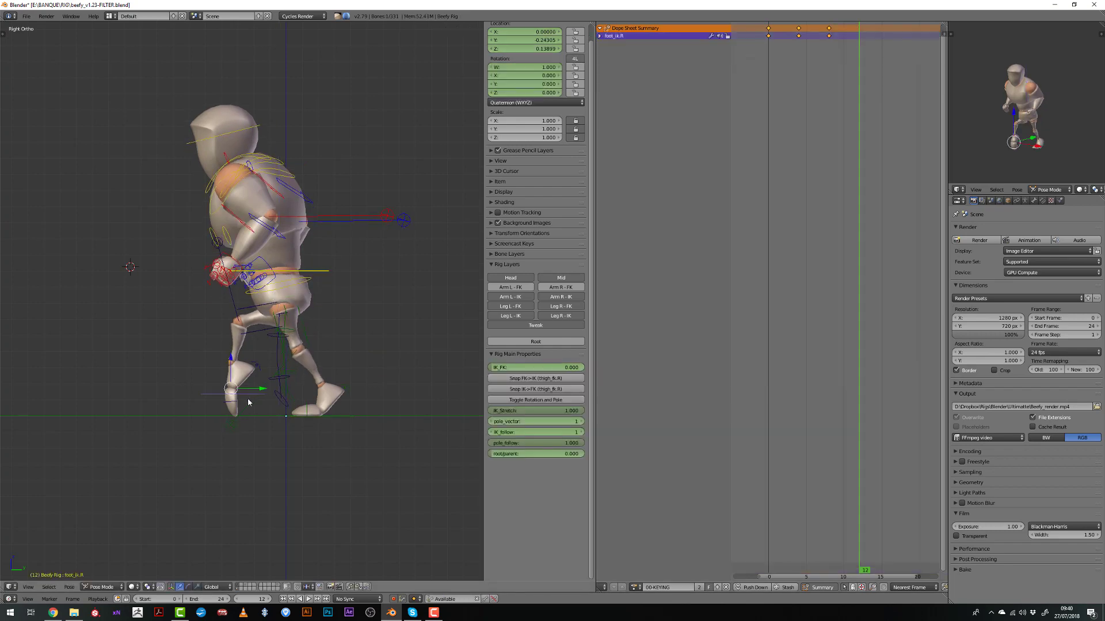
key(g)
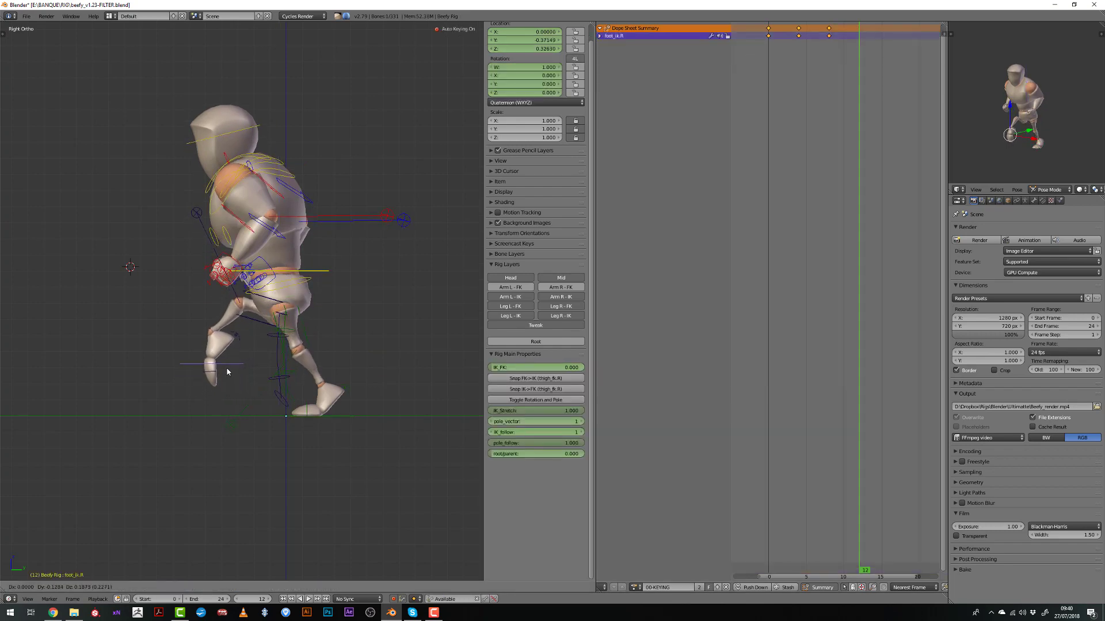
click(226, 372)
Rotate the right heel control to lower the heel, and rotate the right toe control upward to straighten the toes
right_click(239, 339)
key(r)
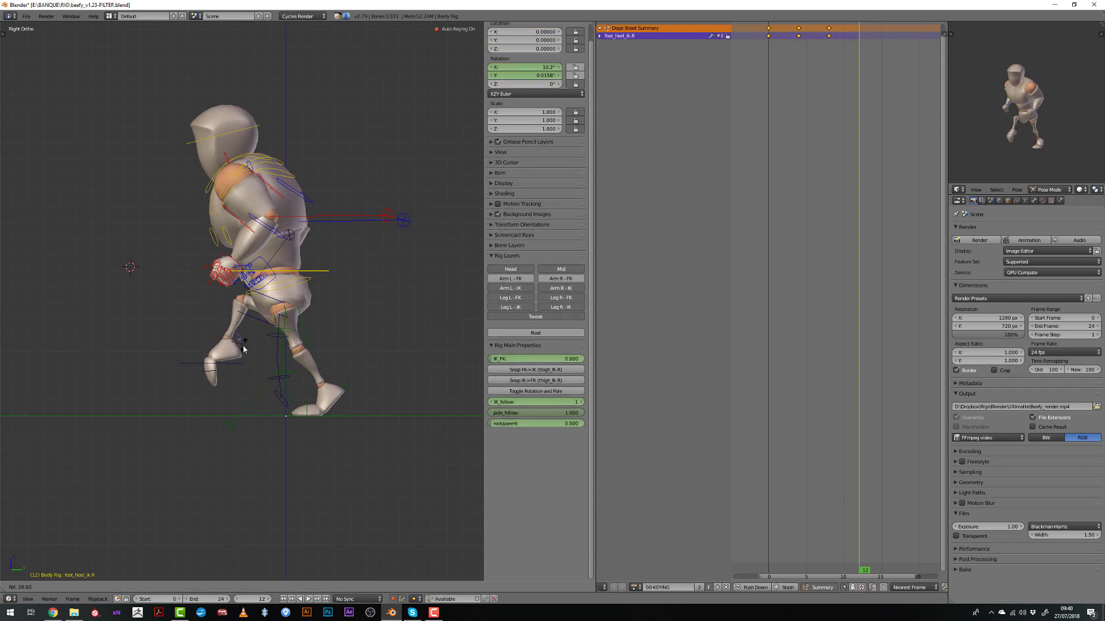
click(236, 355)
right_click(210, 374)
key(r)
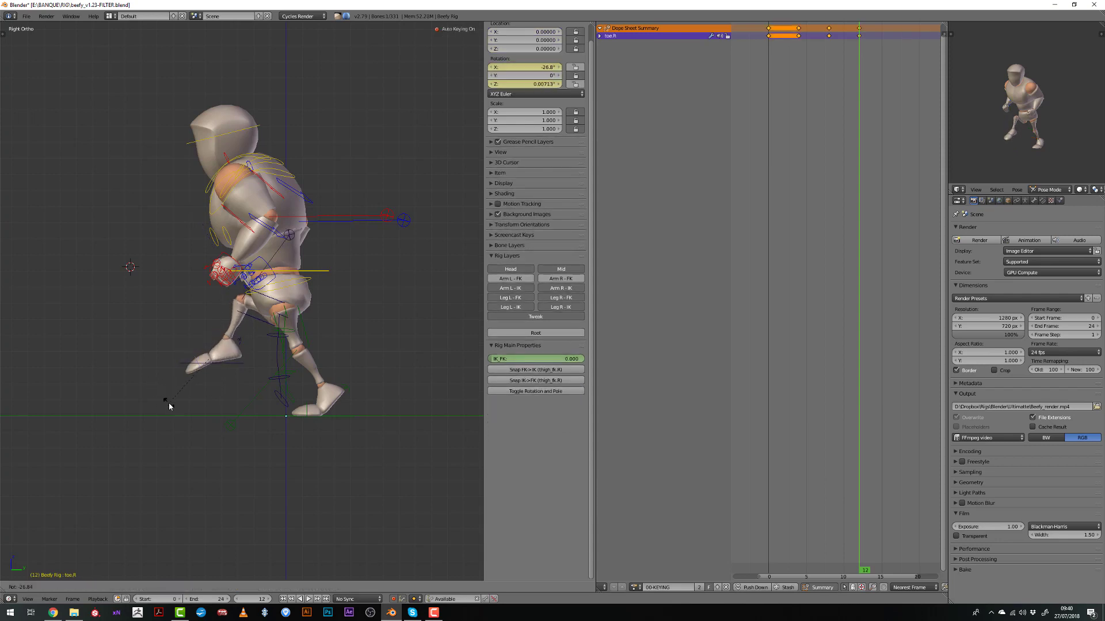
click(162, 373)
Refine the right heel control's rotation to about -25° on X so the foot points slightly upward
right_click(239, 341)
key(r)
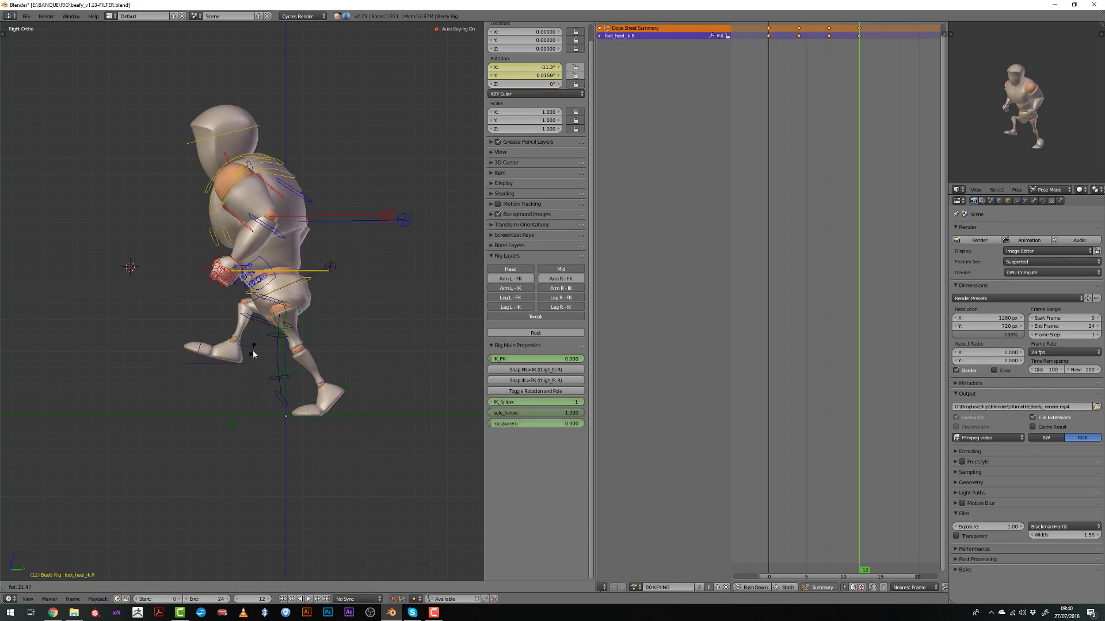
click(249, 355)
key(r)
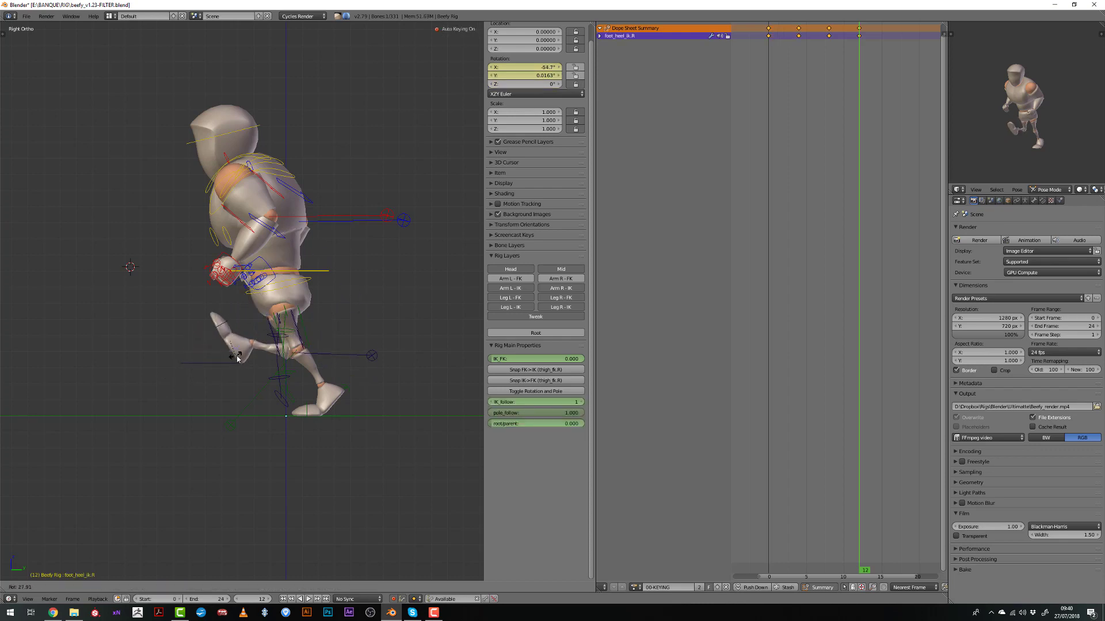
click(231, 365)
key(r)
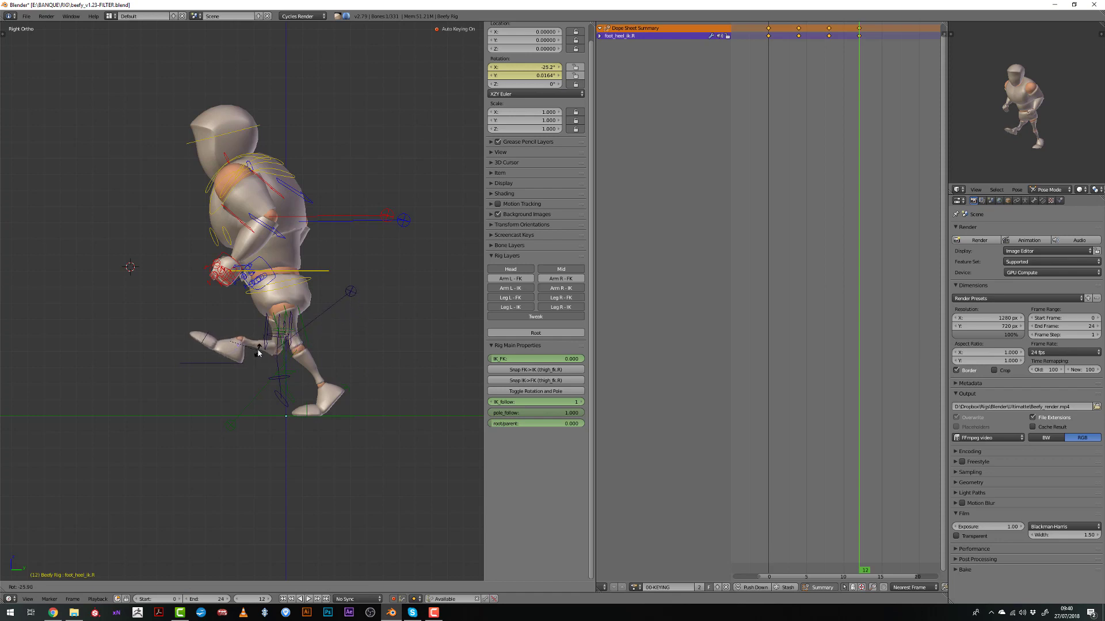
click(258, 350)
Shift the right foot IK control about 0.1 forward and move the right knee's IK target in front of the body
right_click(221, 368)
key(g)
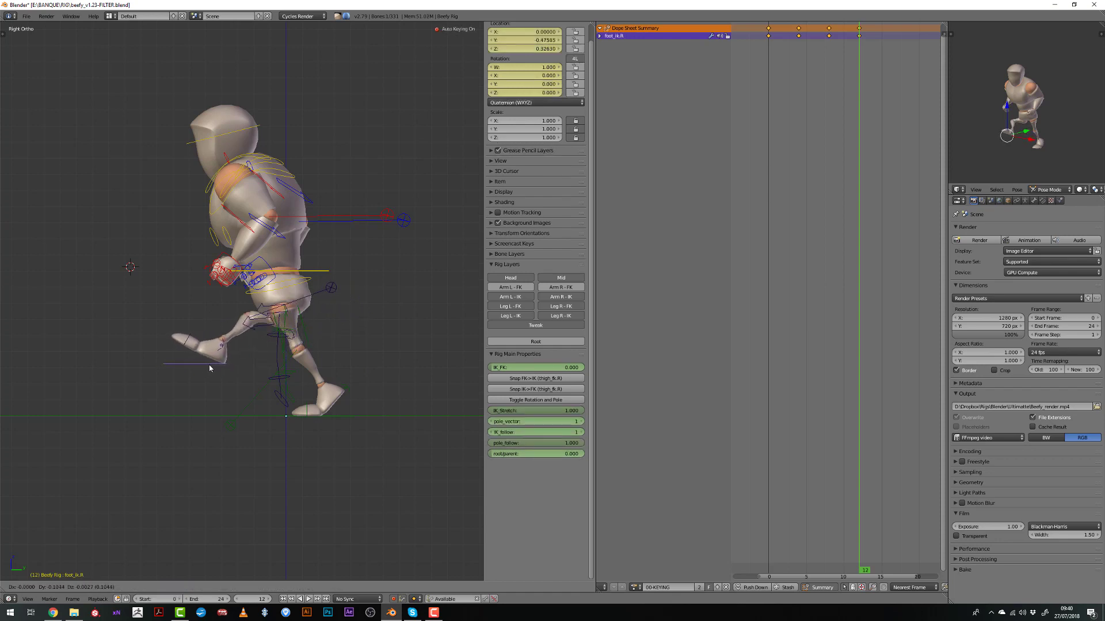
click(205, 370)
right_click(333, 287)
key(g)
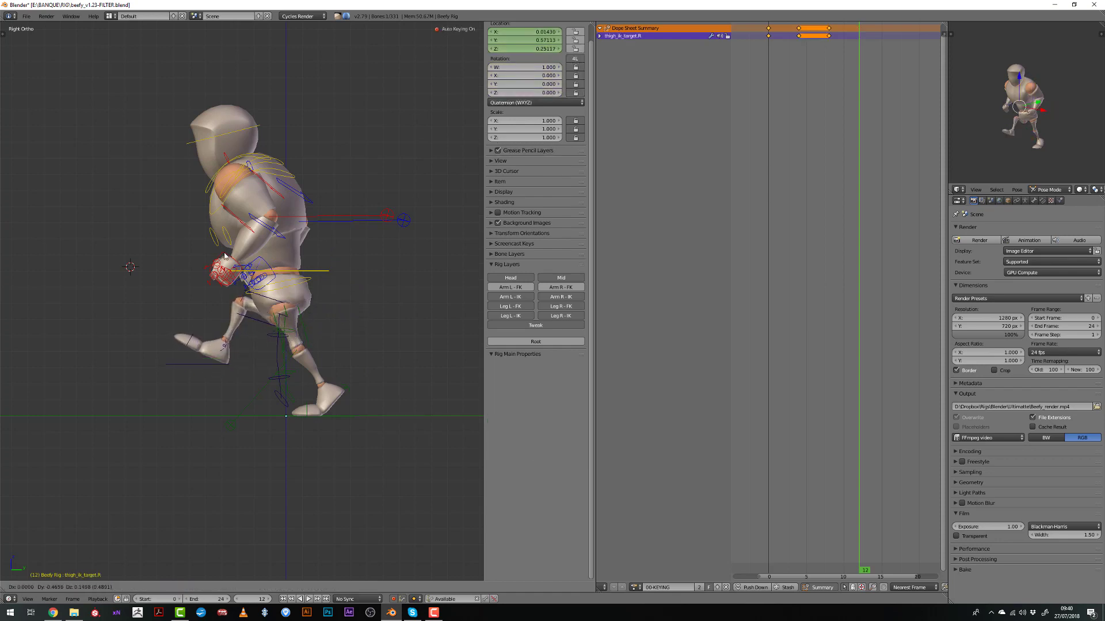
click(160, 240)
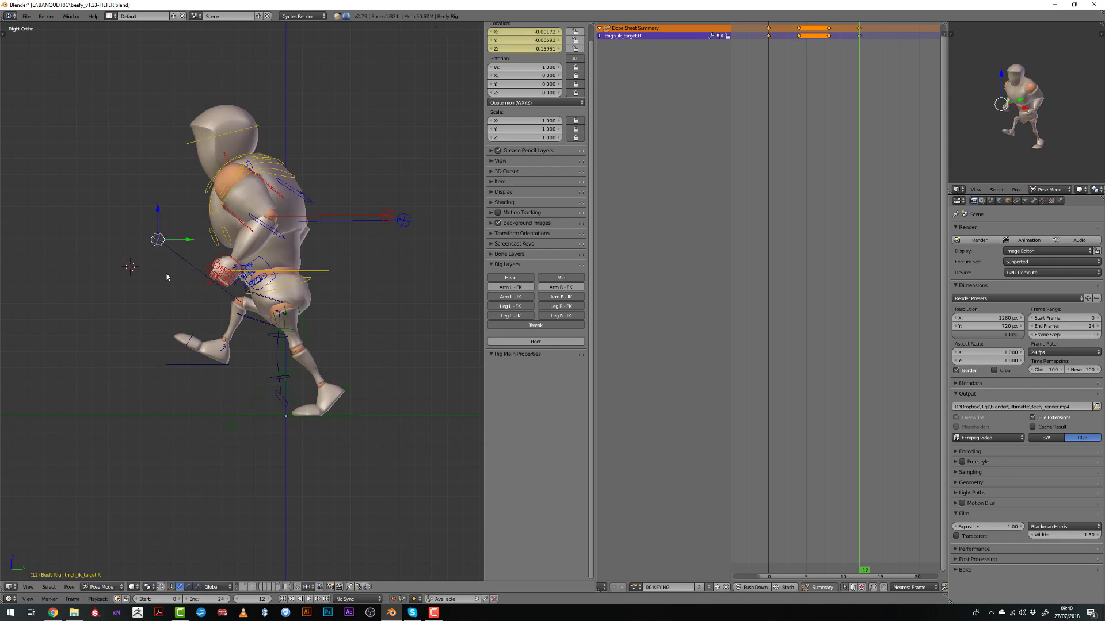
Lower the right foot IK control about 0.11
right_click(205, 361)
key(g)
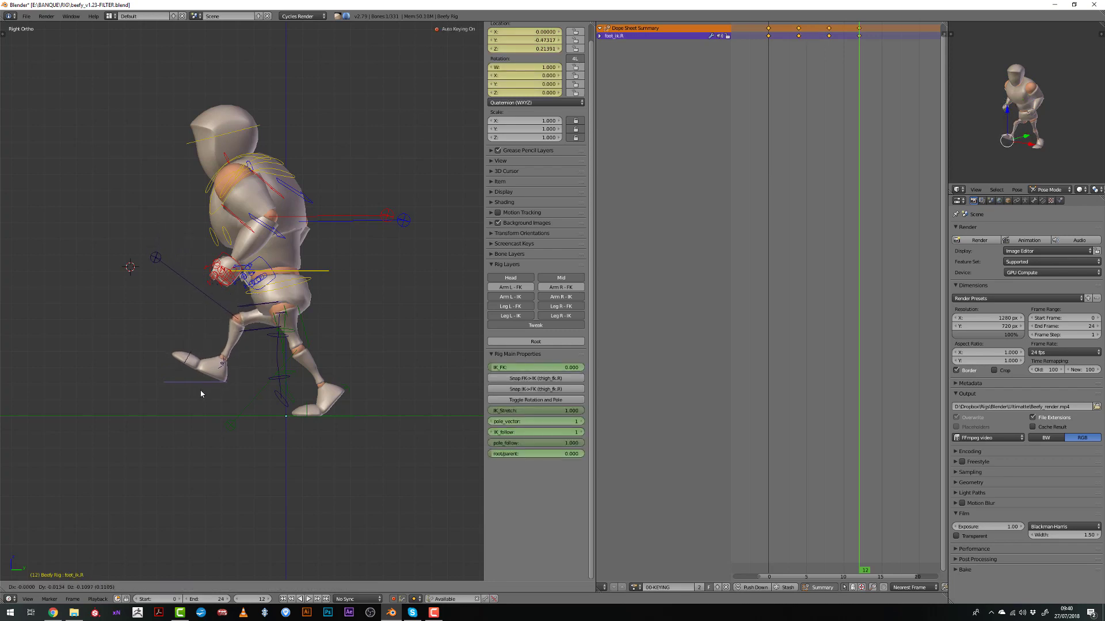
click(201, 393)
Move the left foot IK control back and up off the ground, and rotate its heel control to lift the heel
right_click(315, 422)
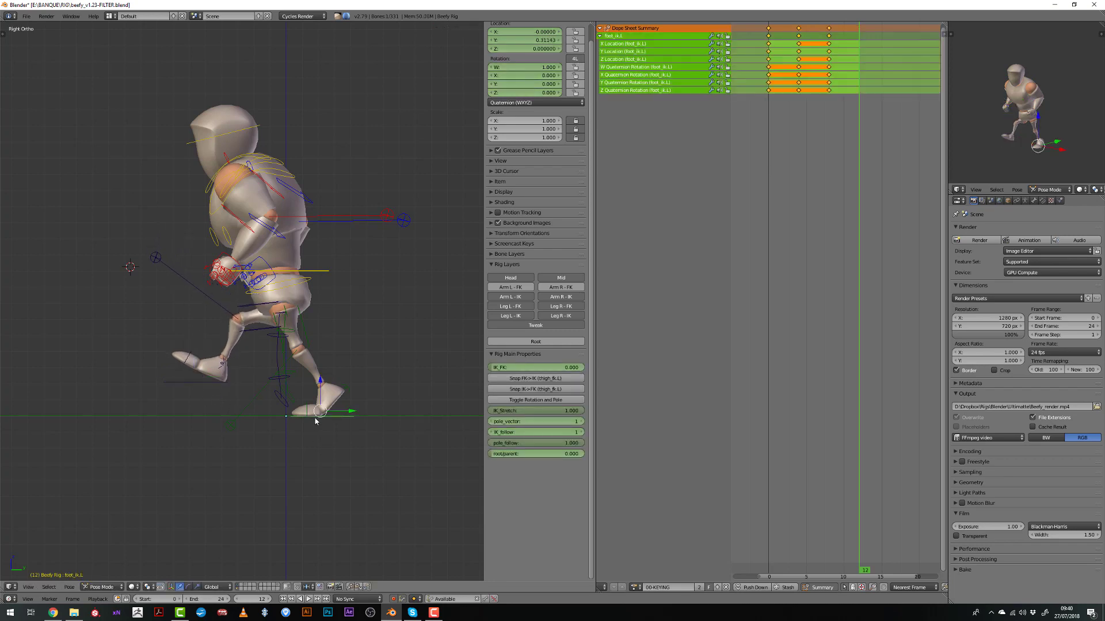
drag(349, 415, 366, 378)
right_click(373, 370)
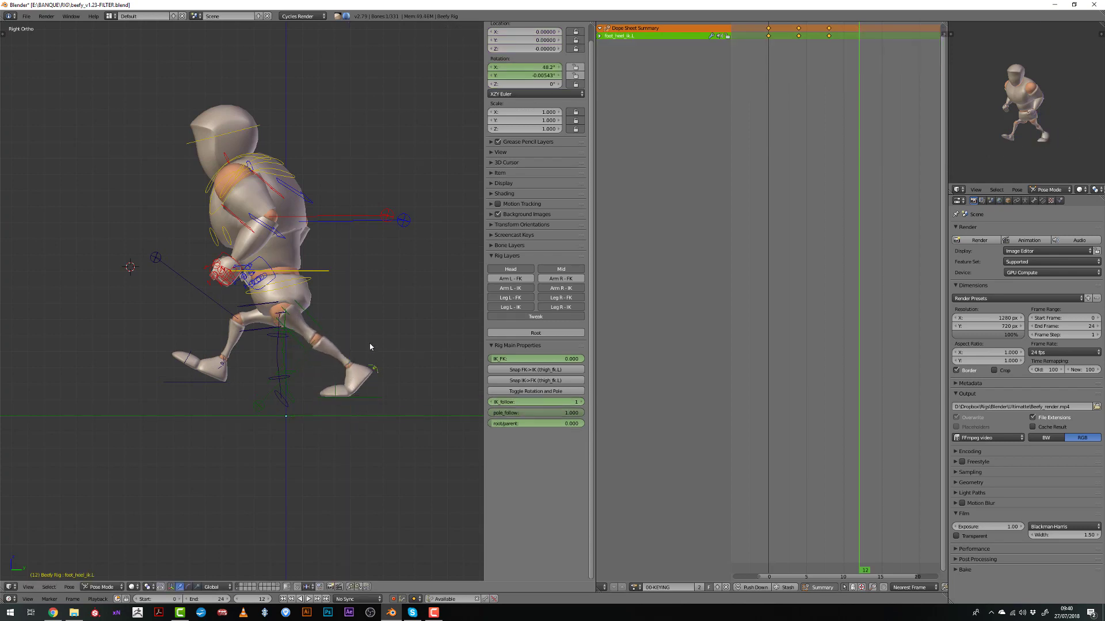
key(r)
click(366, 344)
Rotate the left toe control to bend the toes in line with the foot, and refine the left foot's position
right_click(333, 389)
right_click(336, 391)
key(r)
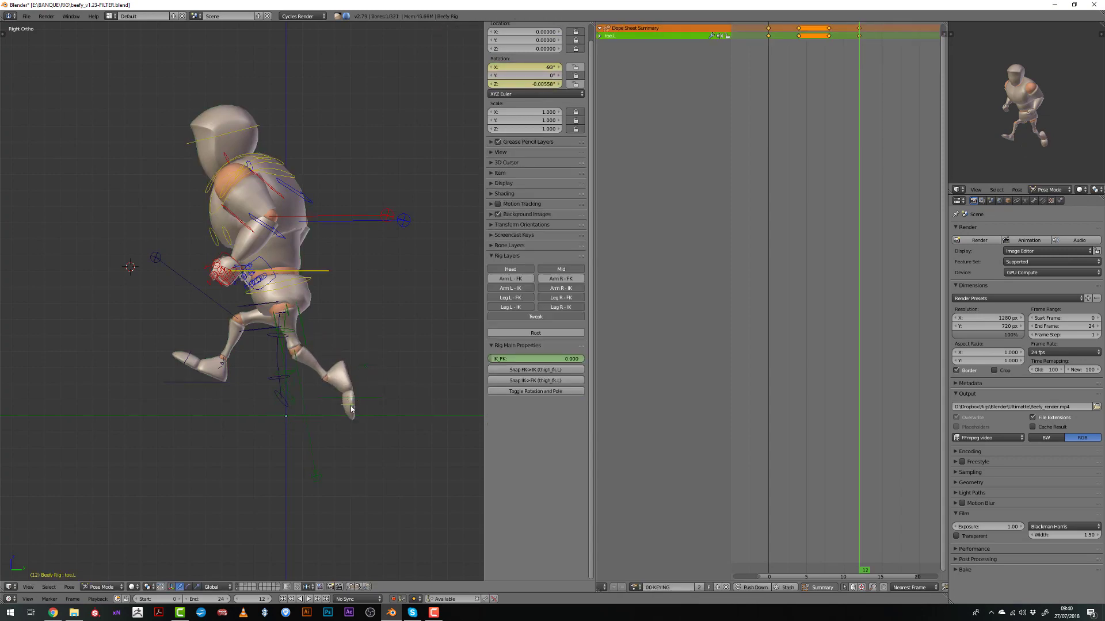
click(365, 375)
right_click(365, 377)
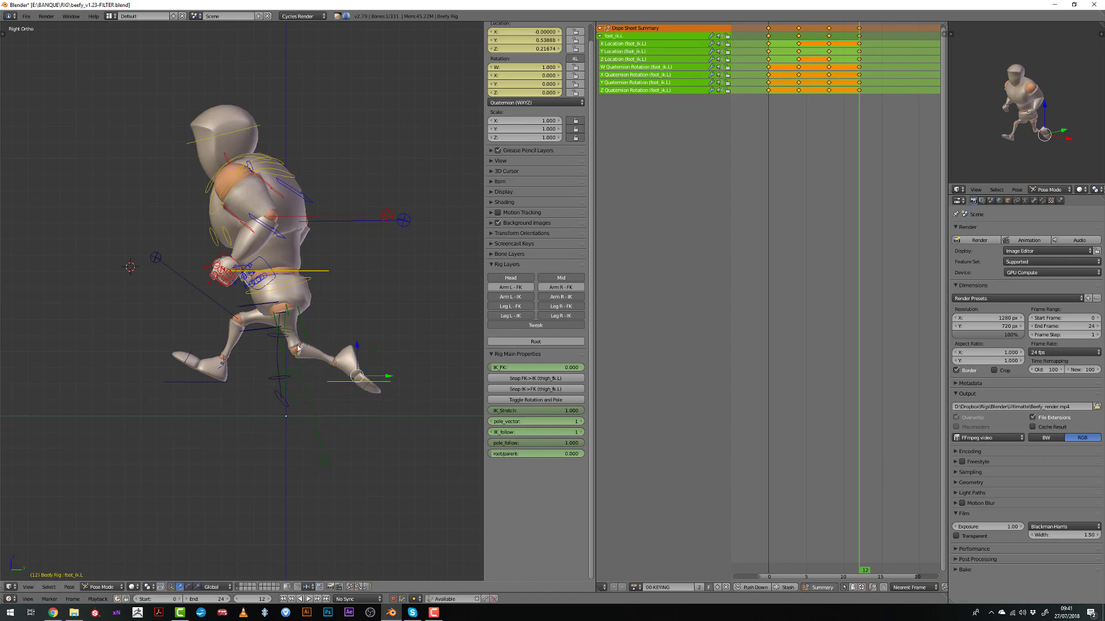
right_click(277, 255)
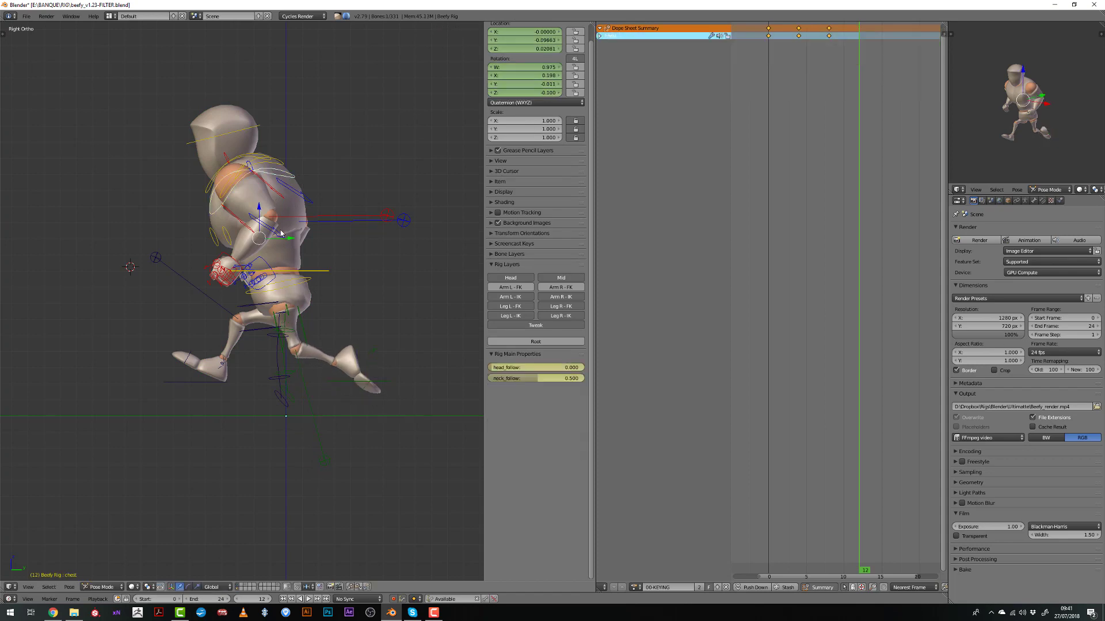
key(KP_1)
key(g)
key(x)
right_click(260, 247)
Shift the torso control sideways along X in front view
right_click(265, 272)
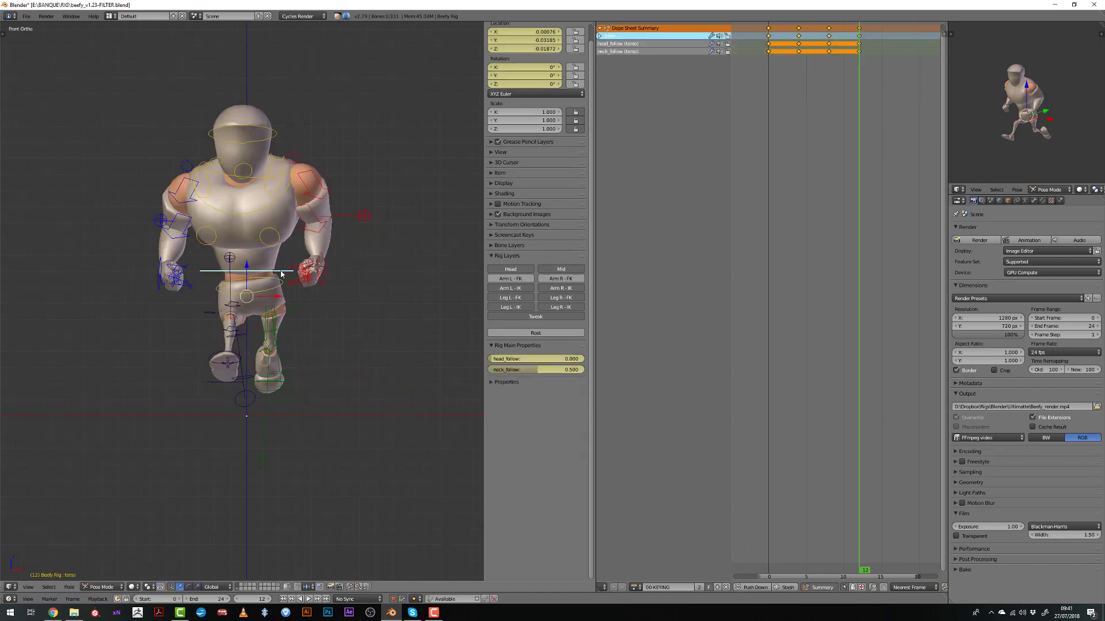
key(g)
key(x)
click(248, 300)
Rotate the hips control around its local Z axis to turn the pelvis
right_click(251, 294)
key(KP_3)
key(r)
key(y)
key(y)
right_click(296, 345)
key(r)
key(z)
key(z)
click(314, 345)
middle_drag(314, 346, 336, 344)
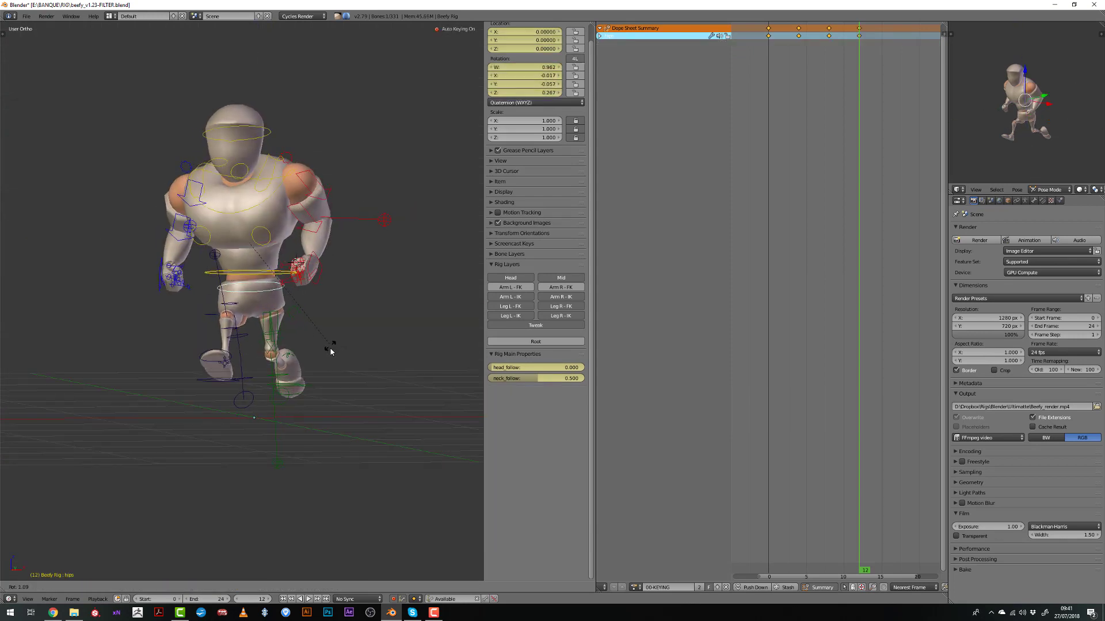
Shift the left foot IK control along Y in side view to extend the rear leg
key(KP_3)
right_click(328, 371)
key(g)
key(y)
click(403, 377)
Readjust the torso control's sideways position along X to fit the turned hips
middle_drag(238, 252, 302, 290)
right_click(294, 270)
key(KP_1)
key(g)
key(x)
click(290, 270)
Rotate the chest control in front view to adjust the shoulder line
right_click(268, 220)
middle_drag(305, 242, 321, 233)
key(KP_1)
key(r)
click(314, 262)
key(KP_3)
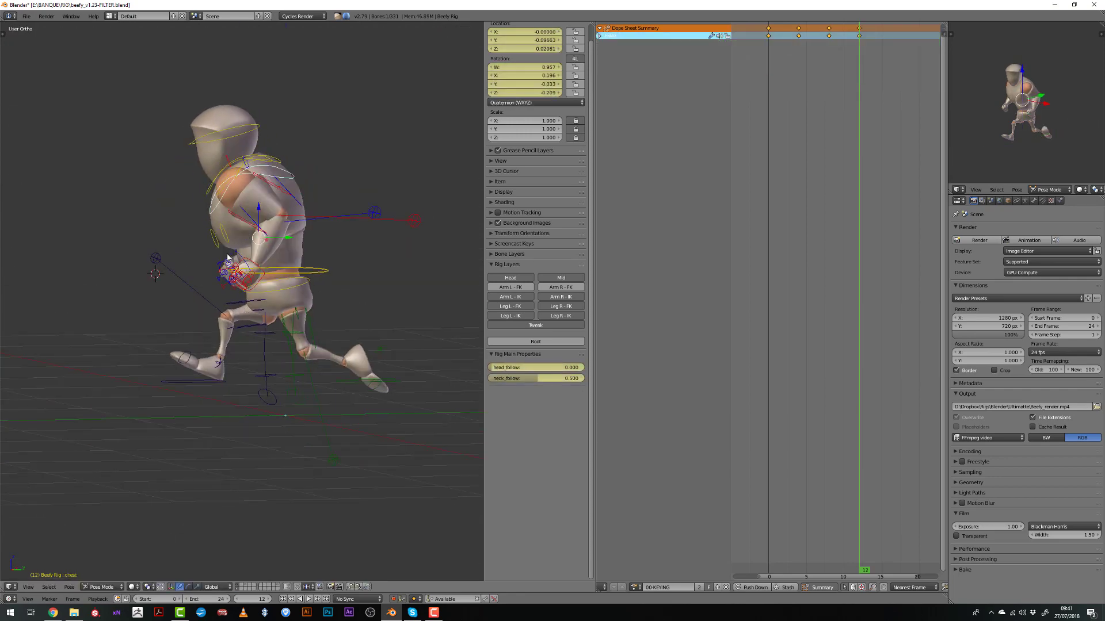
Move and rotate the chest control to refine the upper body's pose at frame 12
key(g)
click(260, 214)
key(r)
click(358, 198)
Move and rotate the right hand IK control so the fist sits beside the body at frame 12, adjusting it from side and front views
right_click(234, 283)
key(g)
click(212, 293)
middle_drag(185, 278, 294, 284)
key(KP_1)
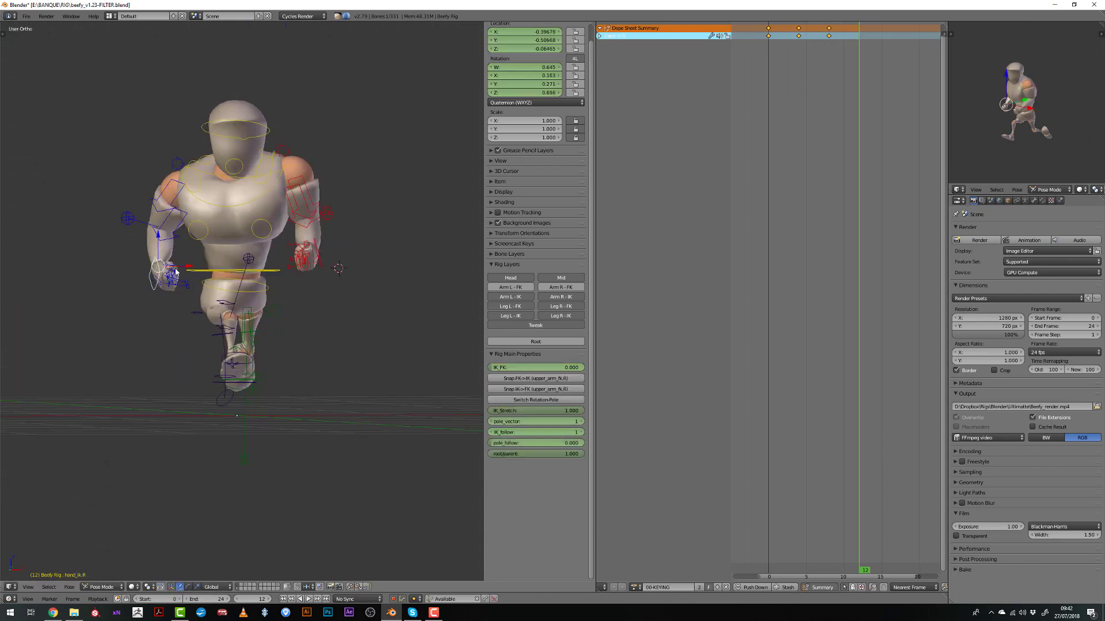
key(g)
middle_drag(193, 269, 143, 298)
click(221, 305)
key(r)
click(218, 302)
key(g)
click(148, 288)
Move the left elbow's IK target to adjust the direction of the bent arm
right_click(143, 230)
middle_drag(144, 232, 152, 334)
key(g)
click(288, 120)
middle_drag(288, 120, 334, 46)
Key all the rig's controls at frame 12 with the Available keying set and play back the blocked poses
key(alt+a)
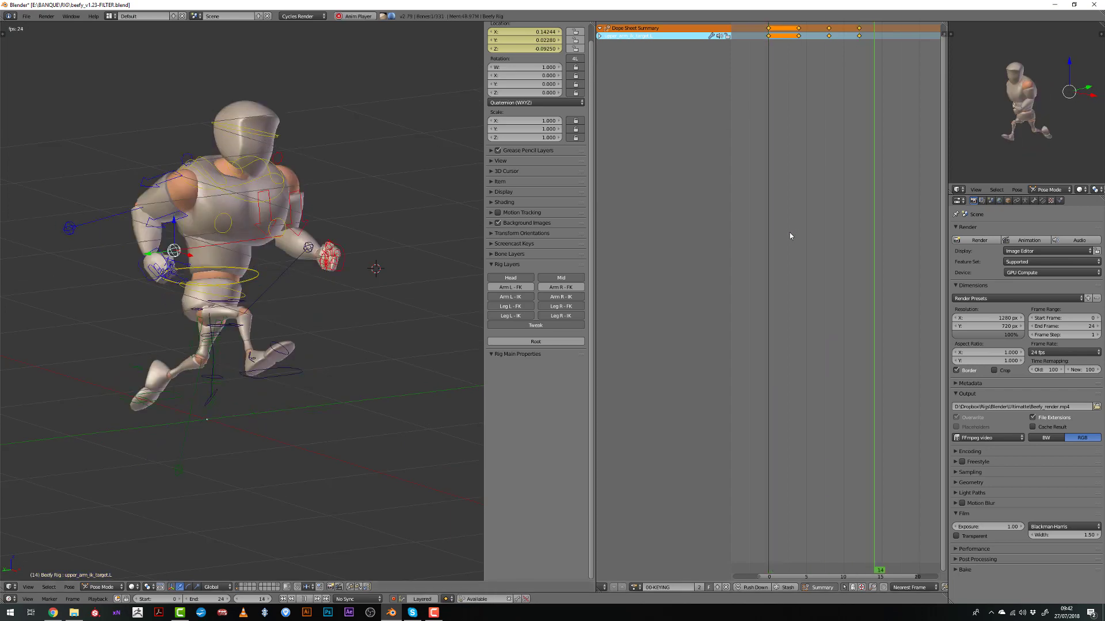
mouse_move(844, 204)
mouse_down()
mouse_move(886, 205)
mouse_move(855, 211)
mouse_up()
key(alt+h)
key(i)
key(alt+a)
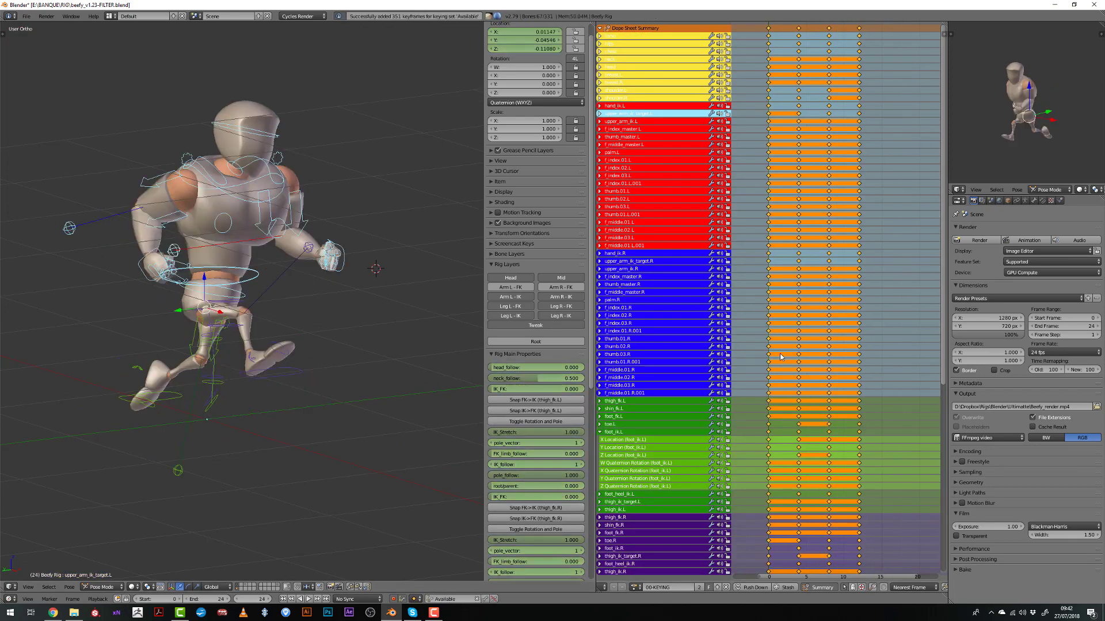
Copy the full rig pose from frame 0 and paste it mirrored at frame 15
drag(881, 362, 762, 366)
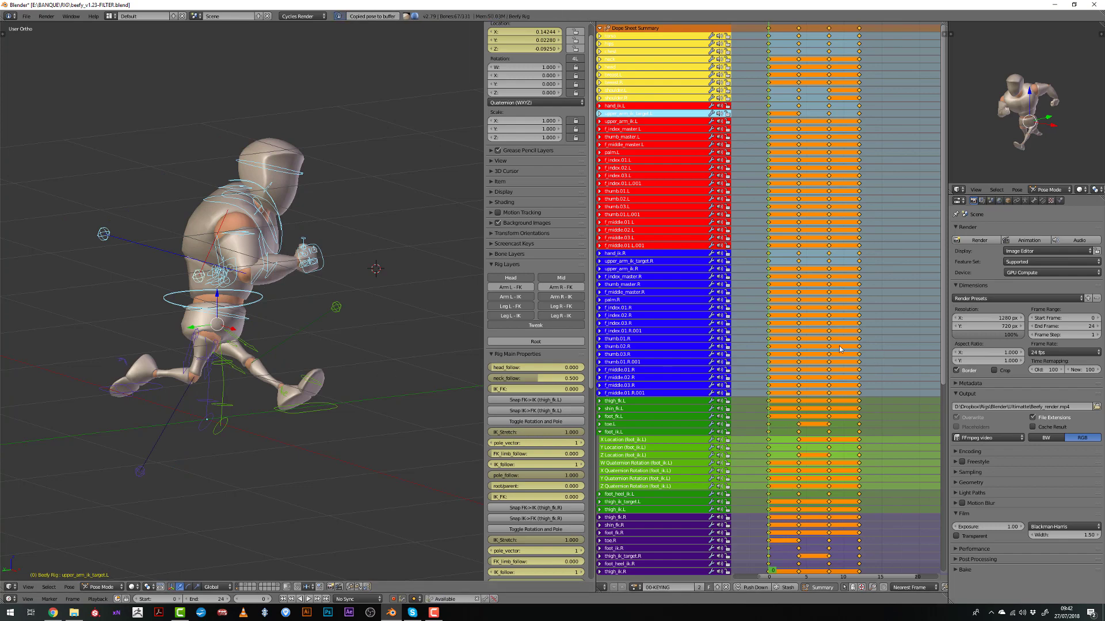
drag(840, 348, 880, 358)
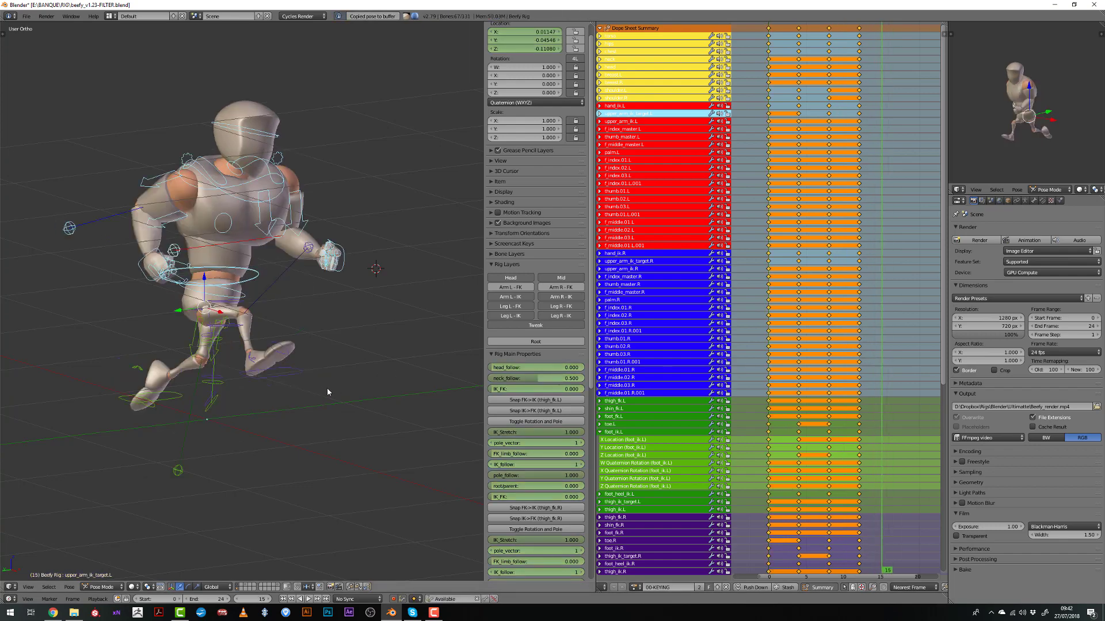
key(ctrl+shift+v)
middle_drag(356, 370, 298, 389)
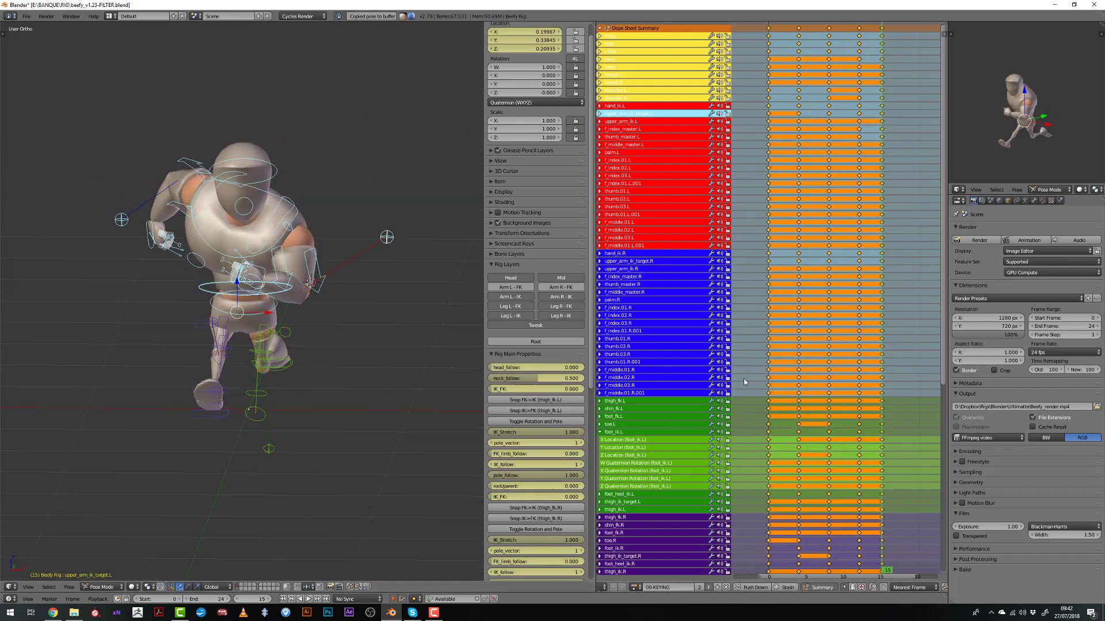
Shift the frame 15 keys to frame 16 and paste the frame 4 pose mirrored at frame 20
key(alt+a)
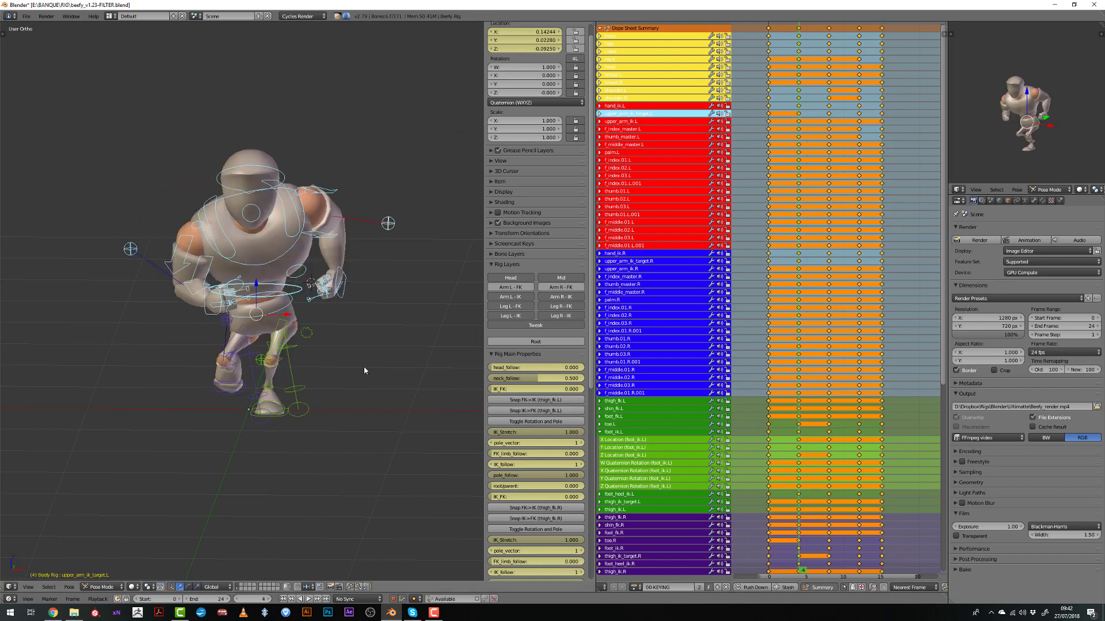
middle_drag(821, 457, 792, 449)
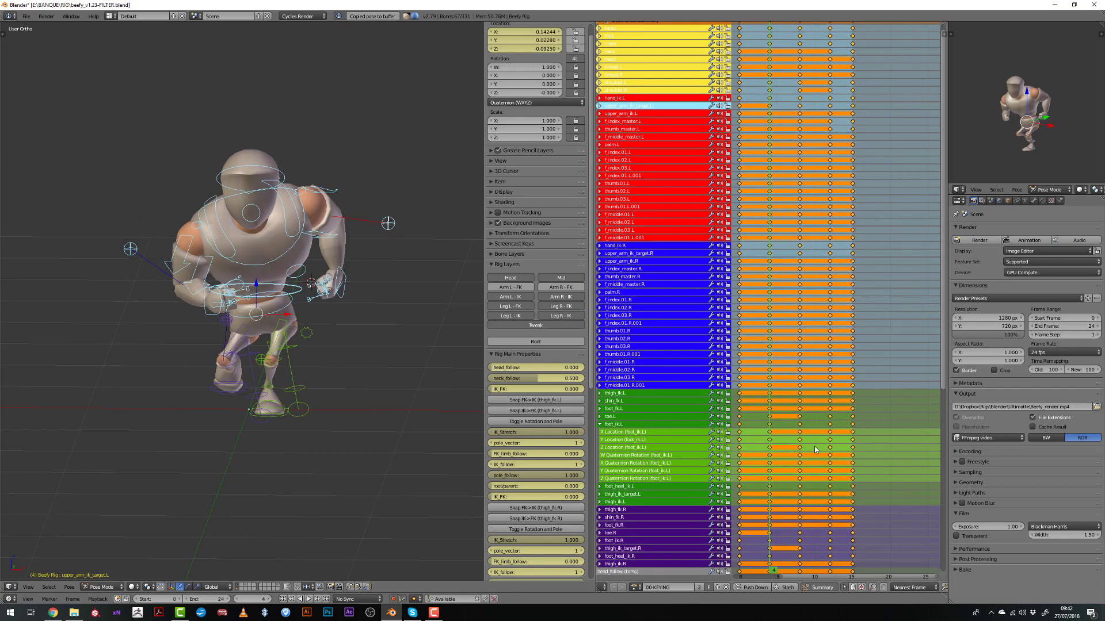
alt+click(852, 448)
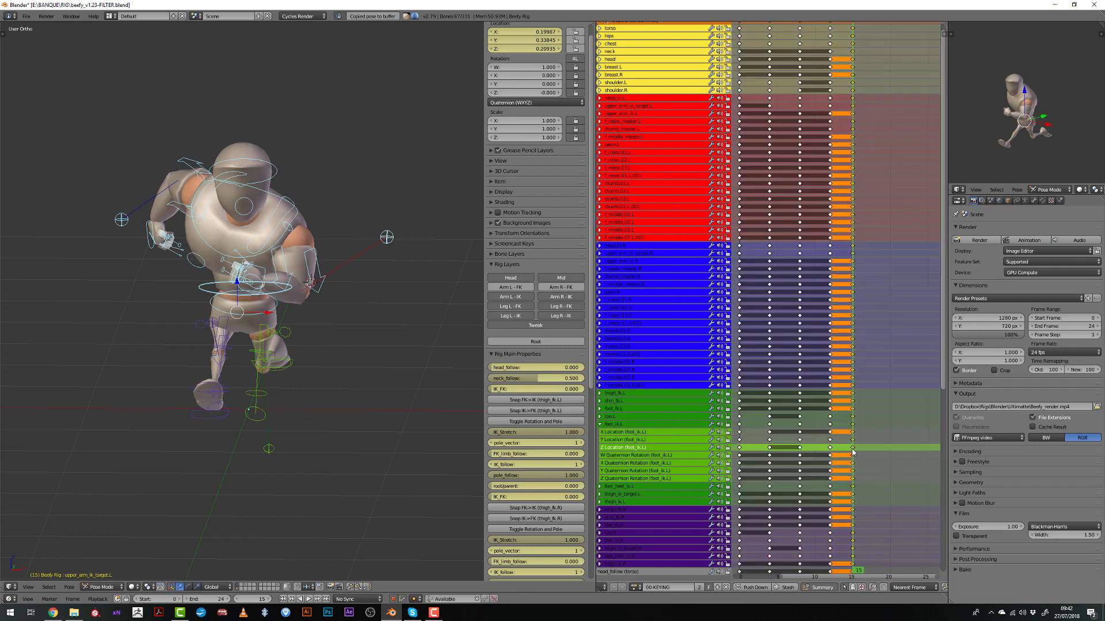
key(g)
drag(859, 455, 889, 455)
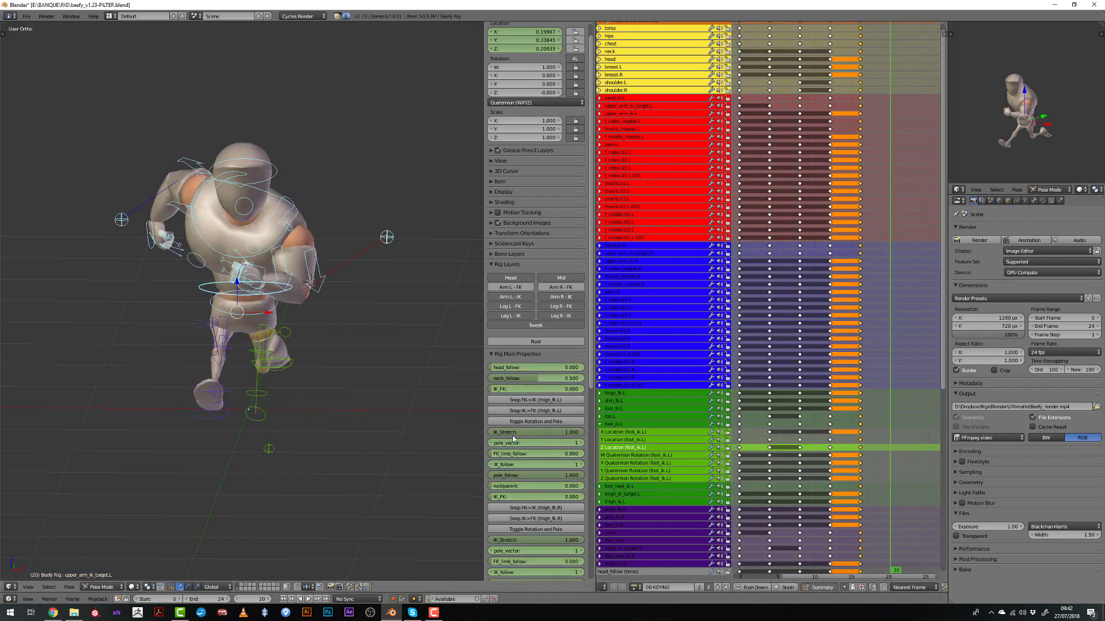
key(ctrl+shift+v)
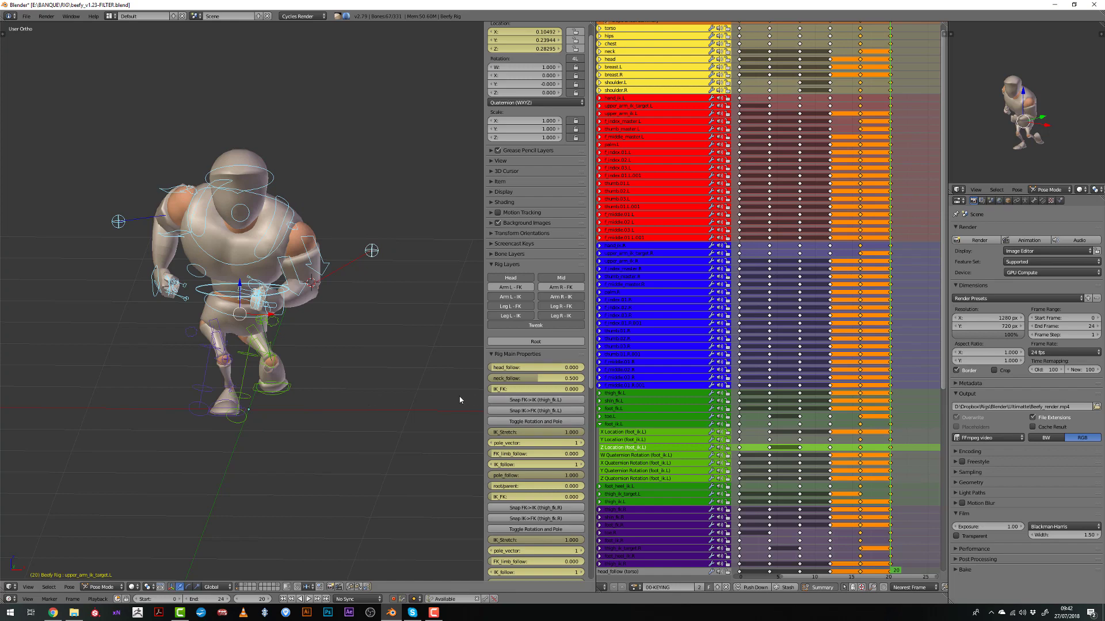
Retime the pose keys at frames 4 and 8 to frames 3 and 6
drag(757, 416, 738, 483)
drag(859, 532, 834, 540)
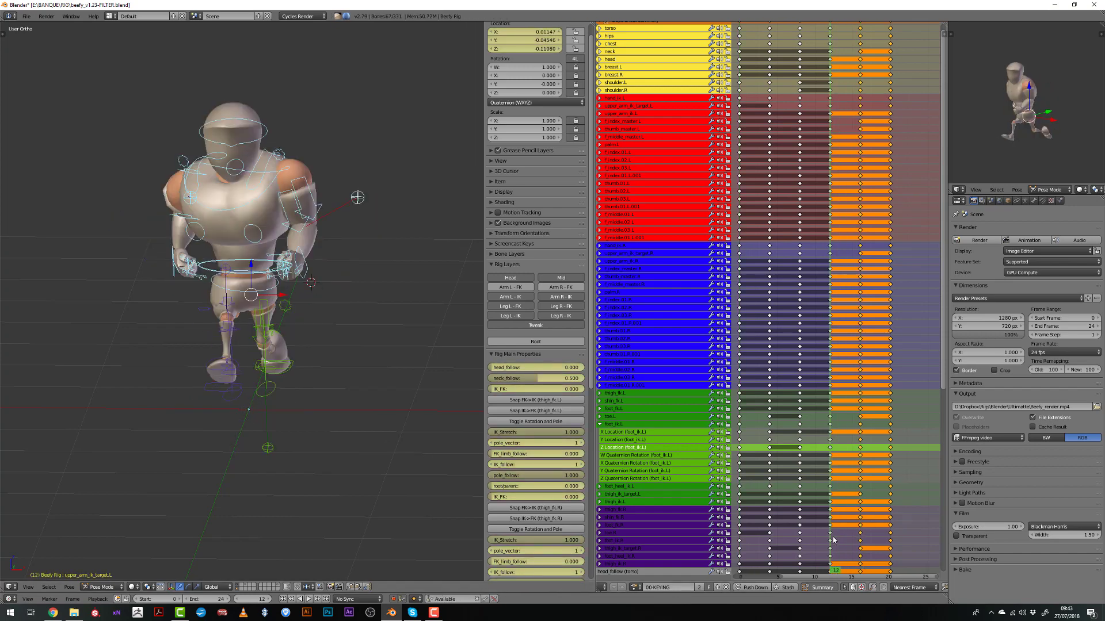
alt+right_click(769, 536)
key(g)
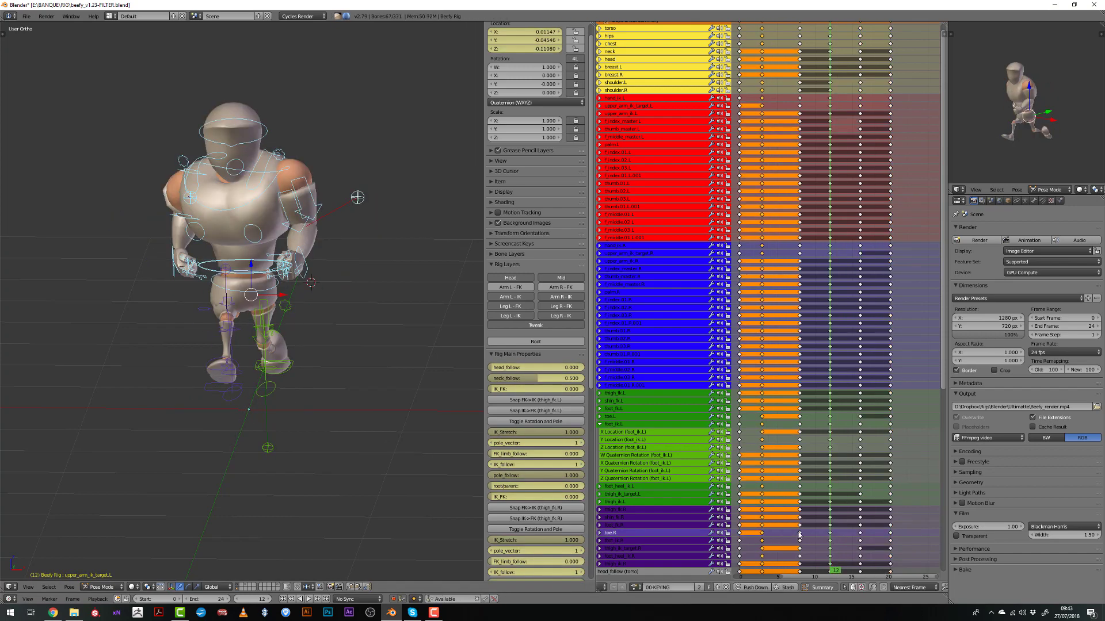
key(g)
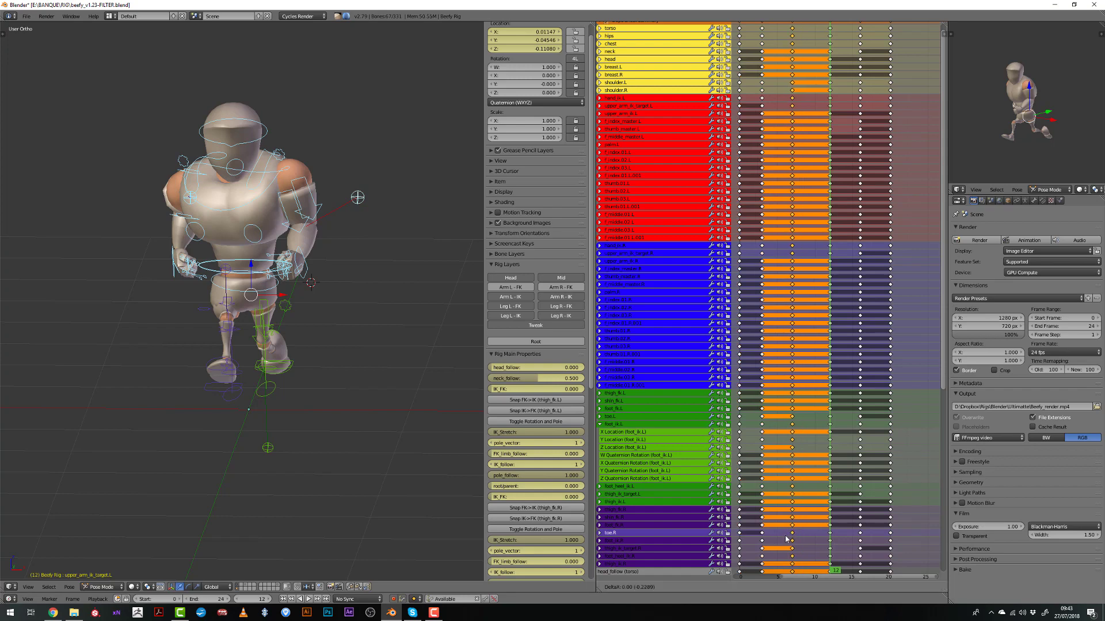
click(783, 540)
Retime the pose keys at frames 12, 16 and 20 to frames 9, 12 and 15
drag(744, 546, 798, 543)
alt+right_click(830, 533)
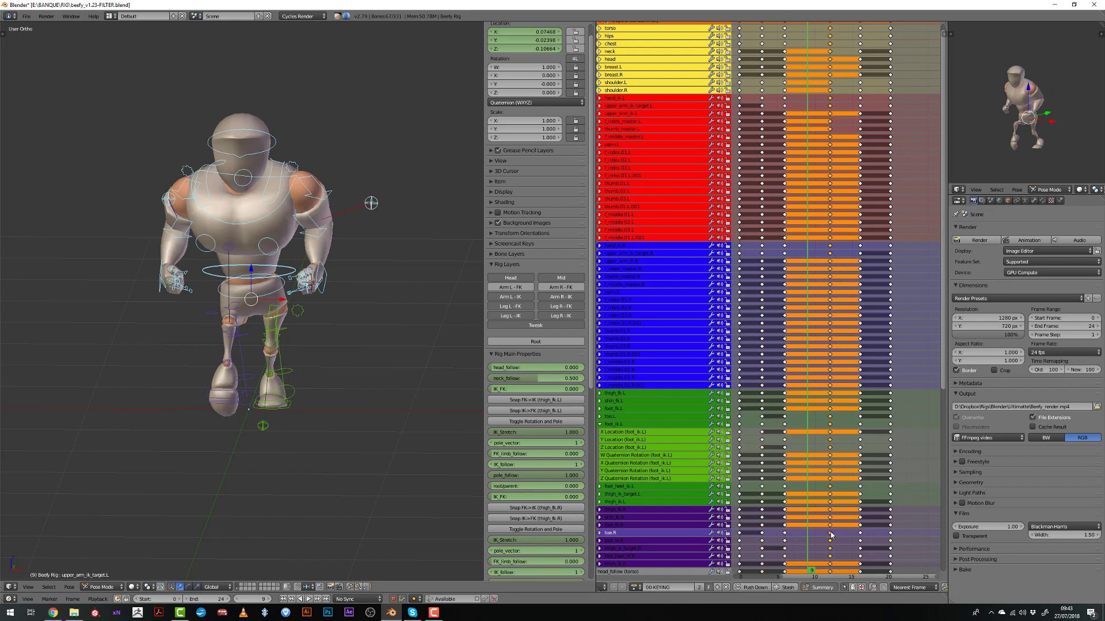
click(807, 541)
click(823, 544)
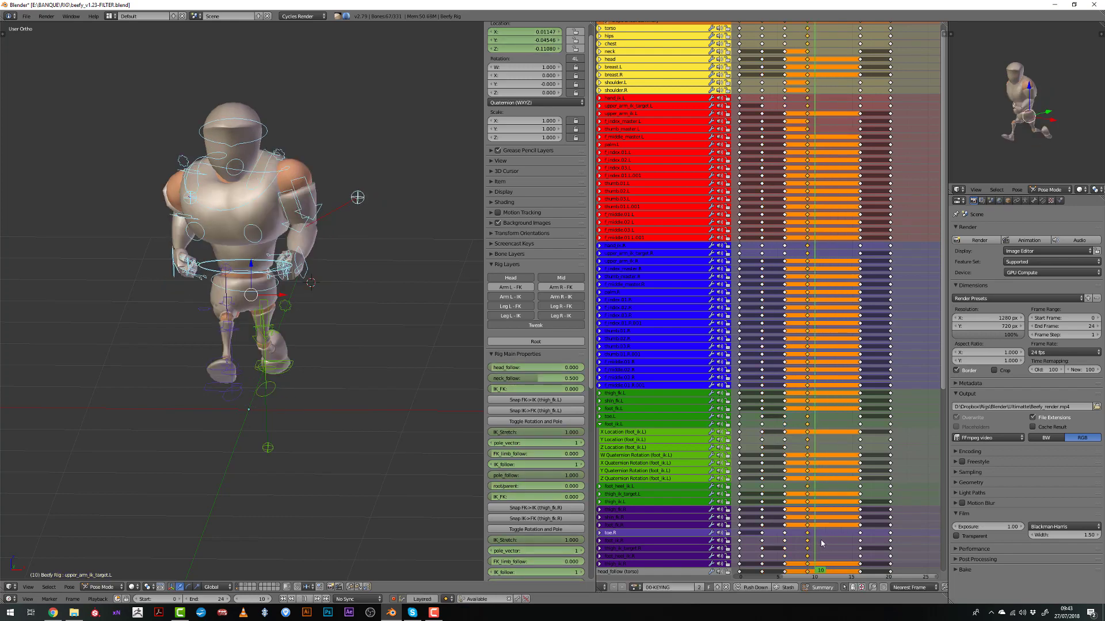
alt+right_click(861, 527)
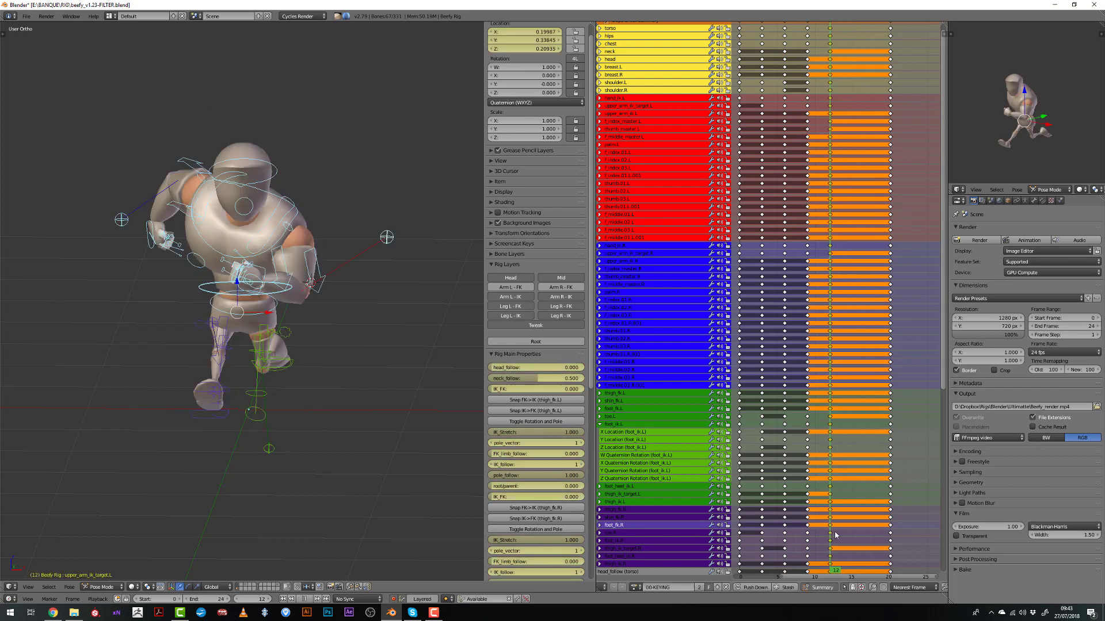
click(844, 535)
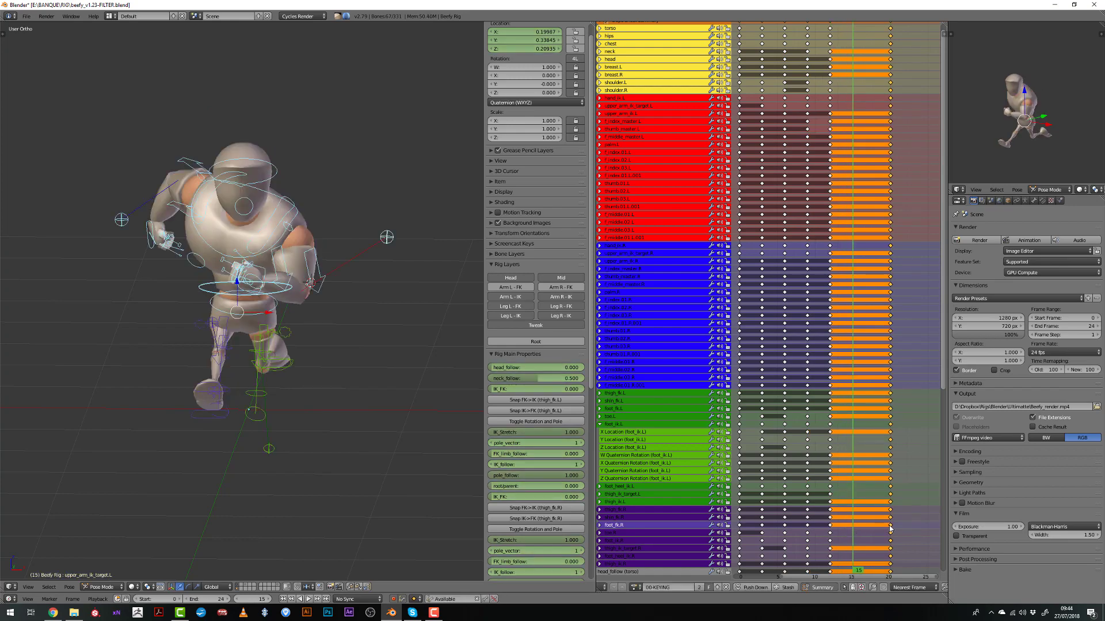
click(854, 533)
Copy the full pose from frame 6 and paste it mirrored at frame 18
click(798, 545)
click(789, 550)
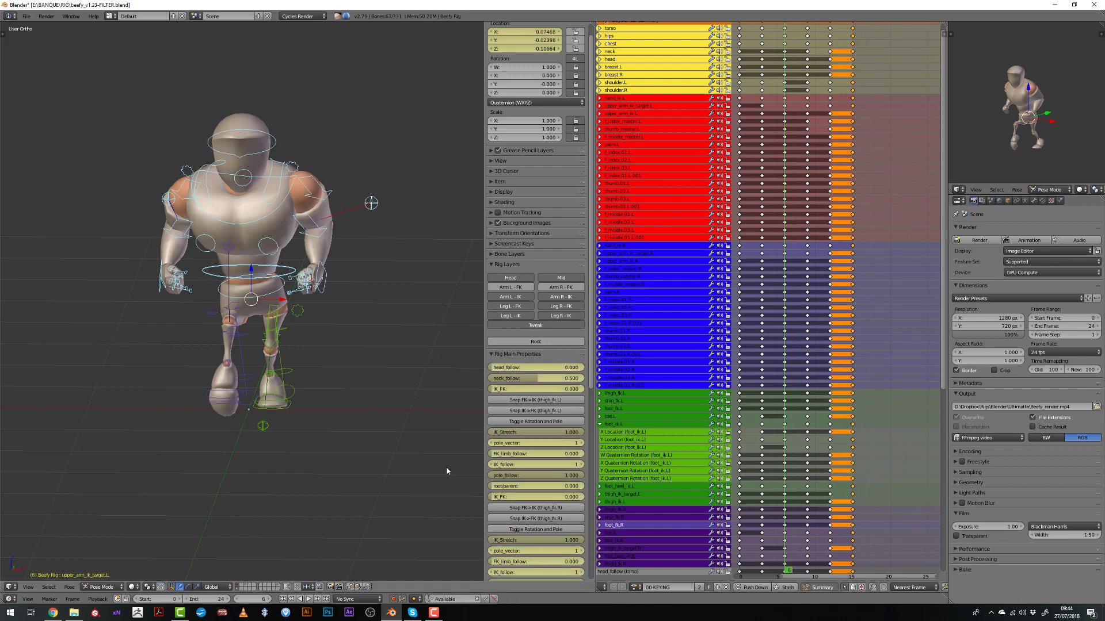
key(alt+a)
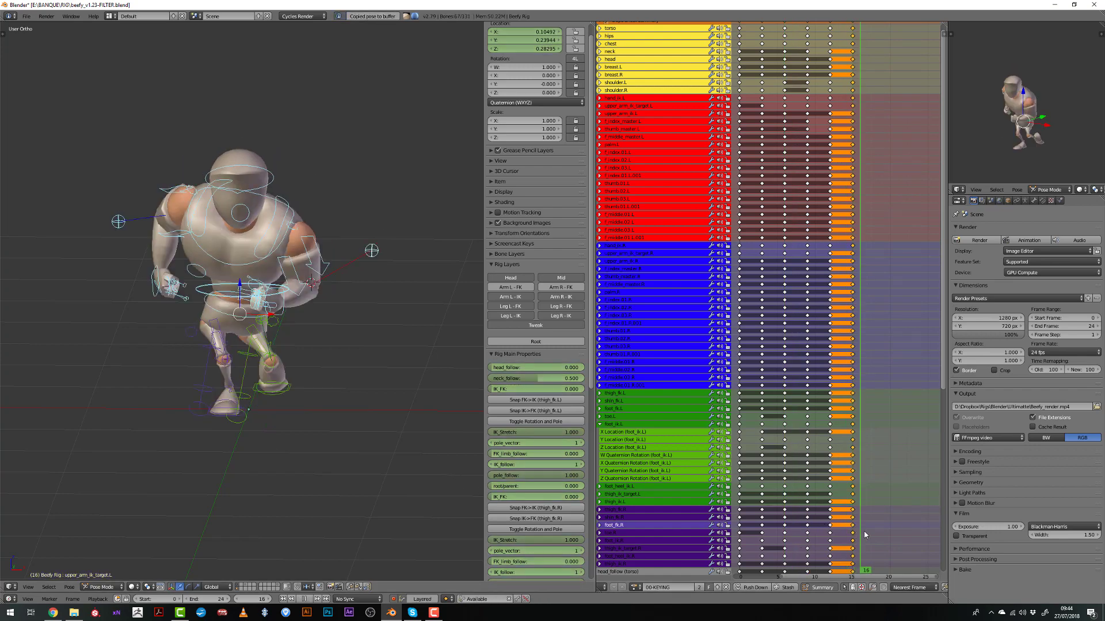
key(ctrl+shift+v)
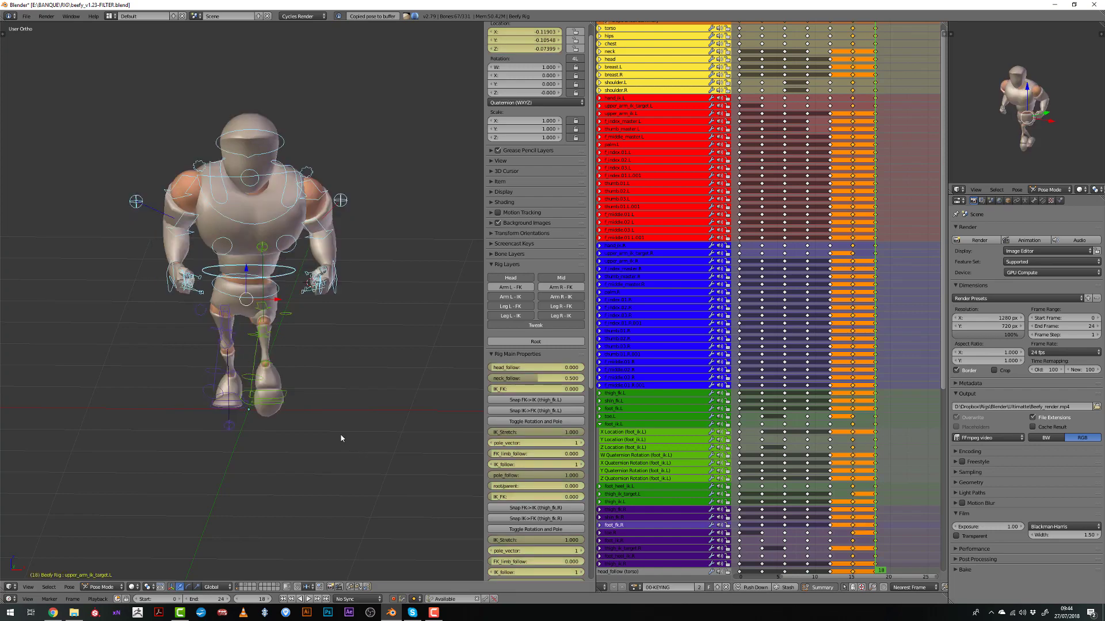
Copy the full pose from frame 9 and paste it mirrored at frame 21
click(808, 524)
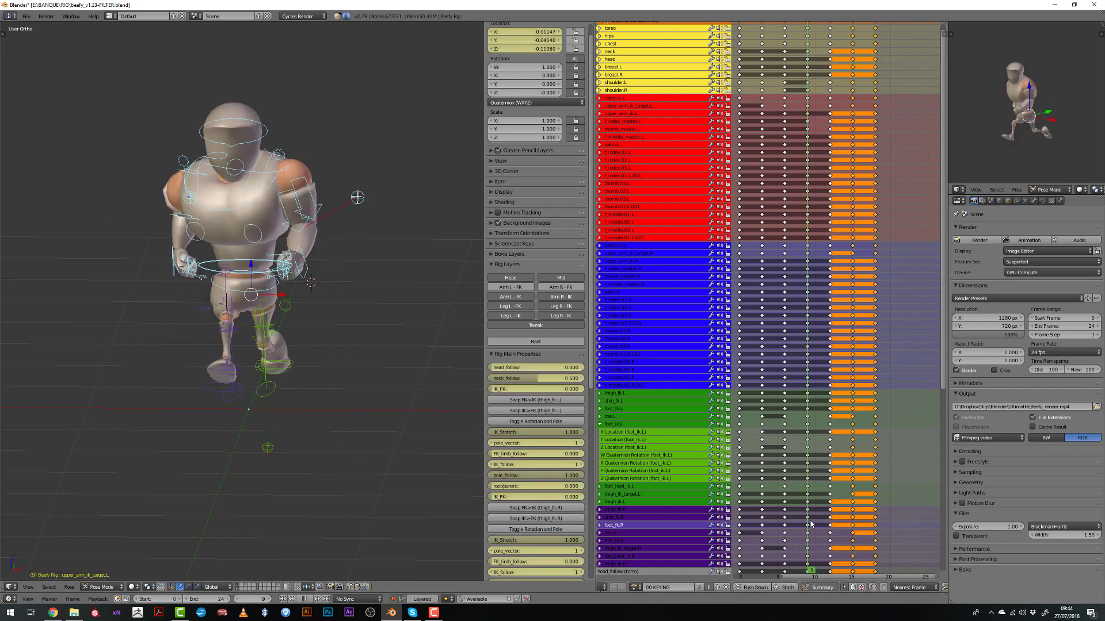
key(ctrl+c)
key(alt+a)
drag(885, 505, 898, 506)
key(ctrl+shift+v)
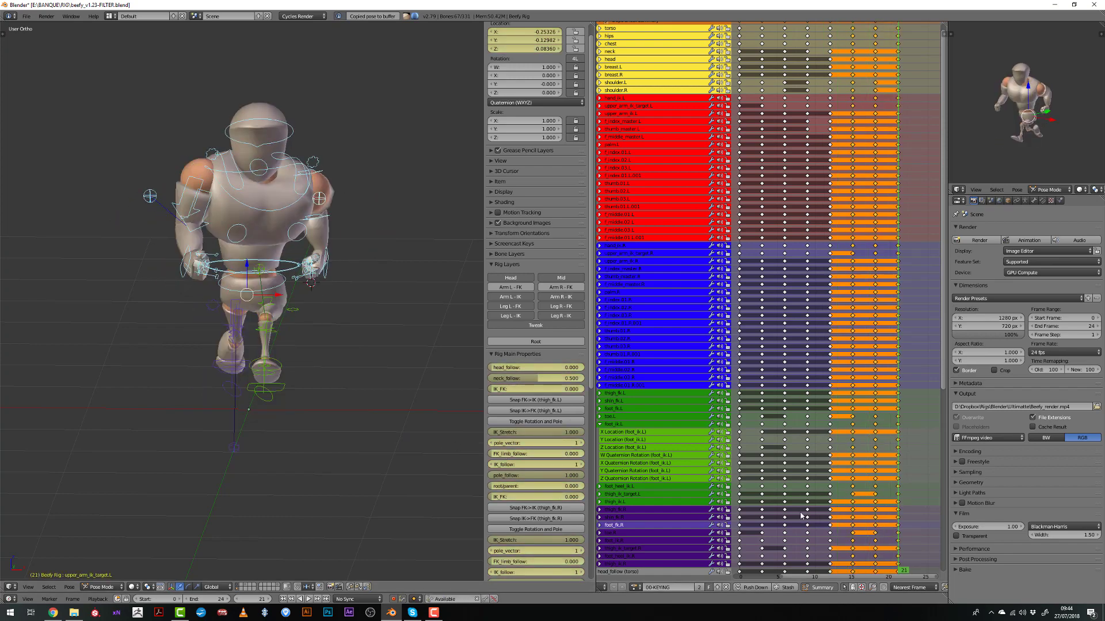
Copy the frame 0 pose and paste it unmirrored at frame 24 to close the loop
key(shift+Left)
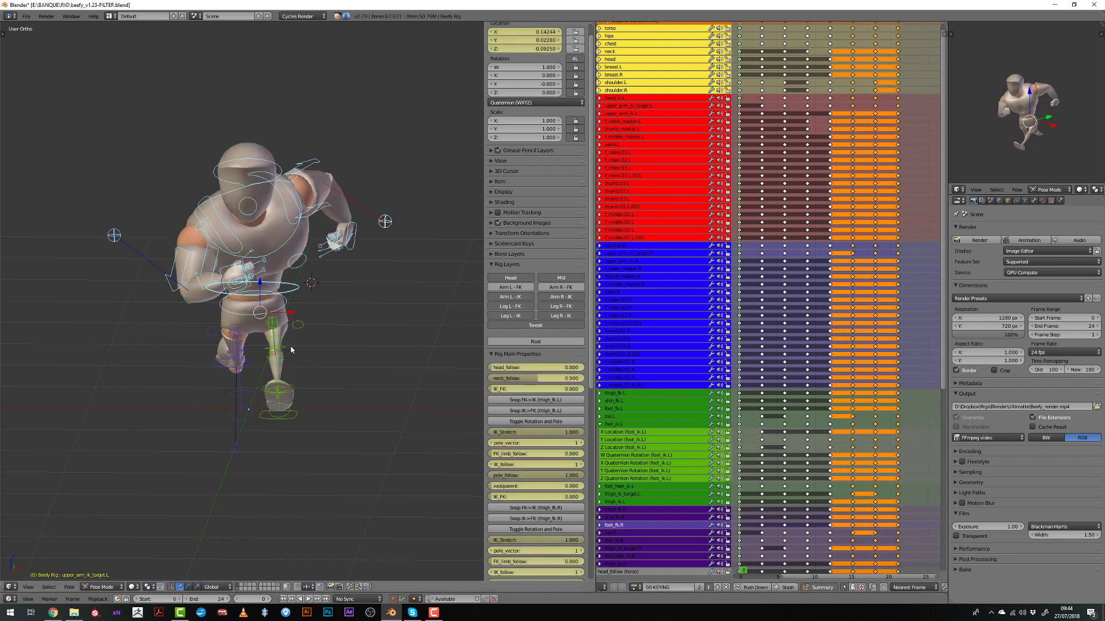
key(alt+a)
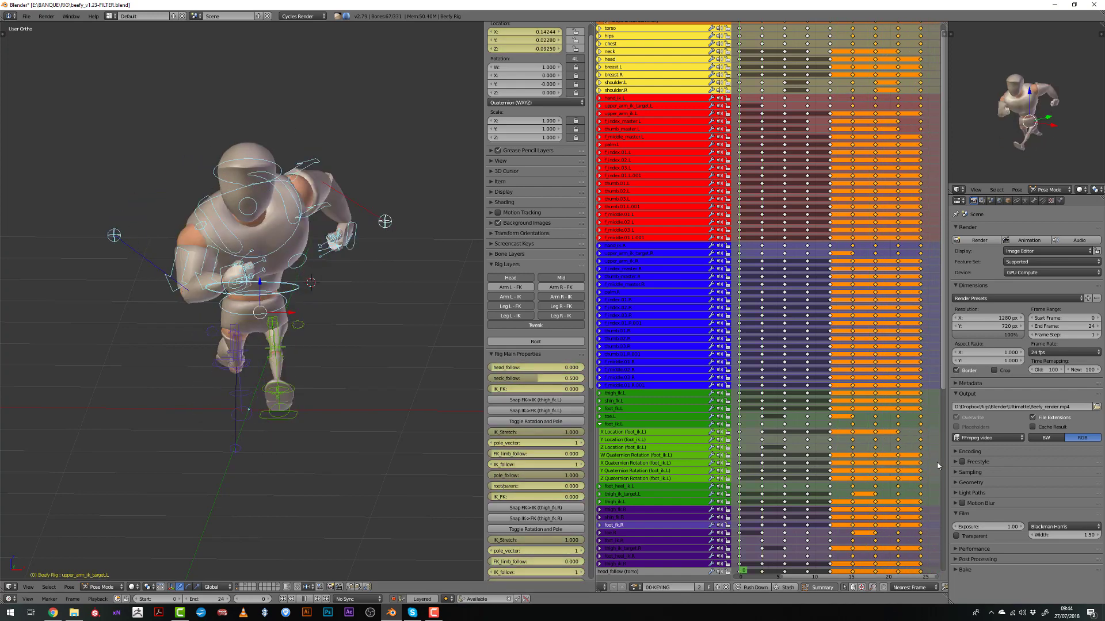
Play the full cycle and examine its motion from several angles, switching Only Render on for a clean view and off again
key(alt+a)
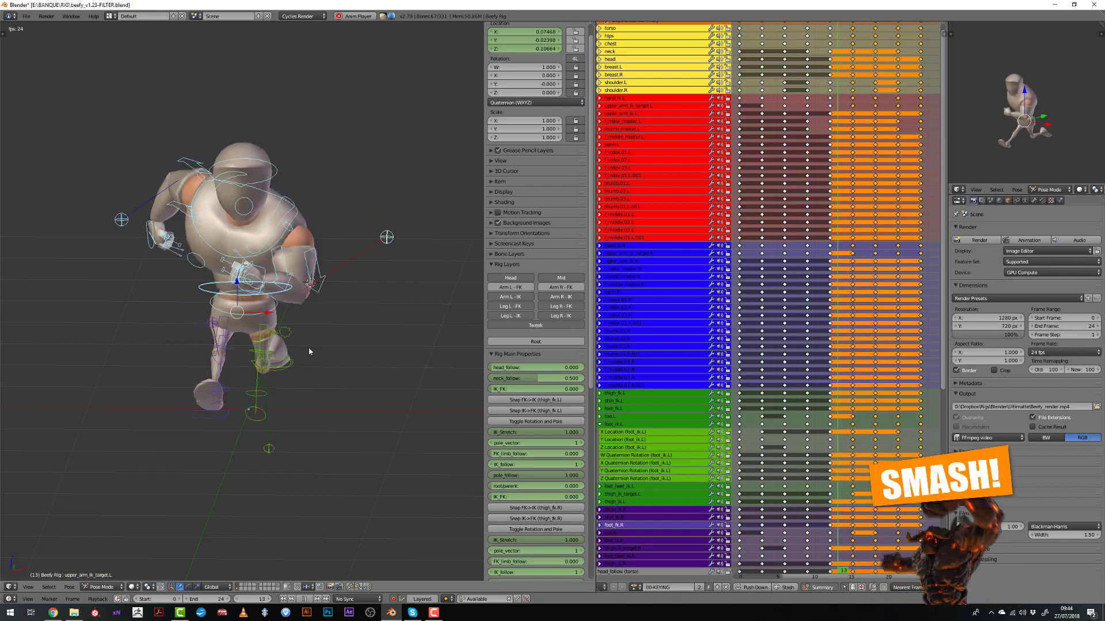
middle_drag(297, 336, 231, 355)
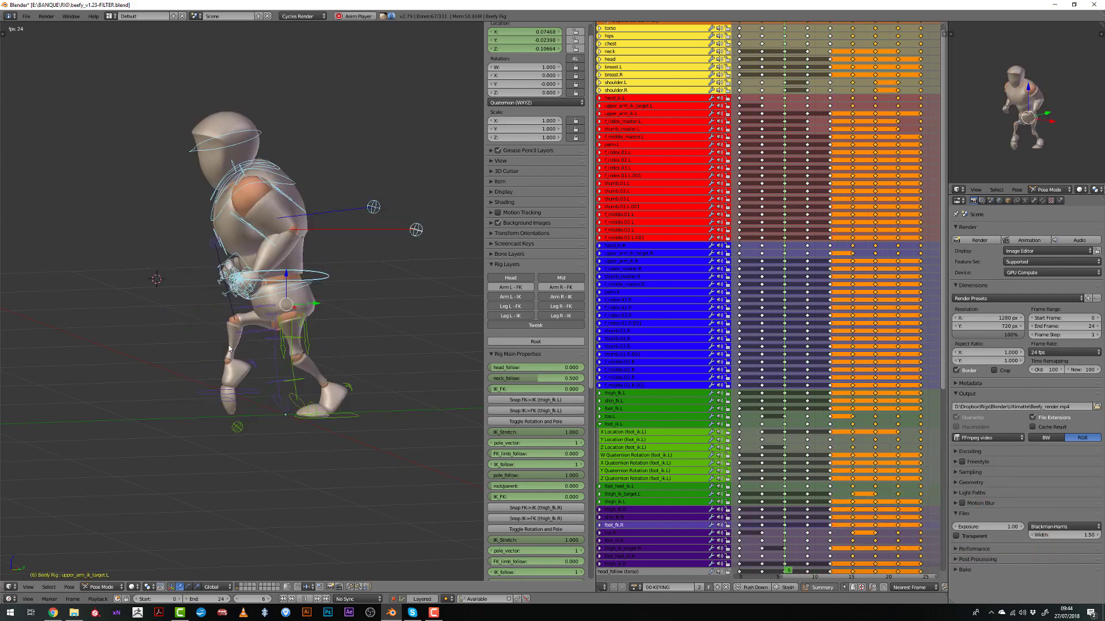
middle_drag(229, 345, 313, 352)
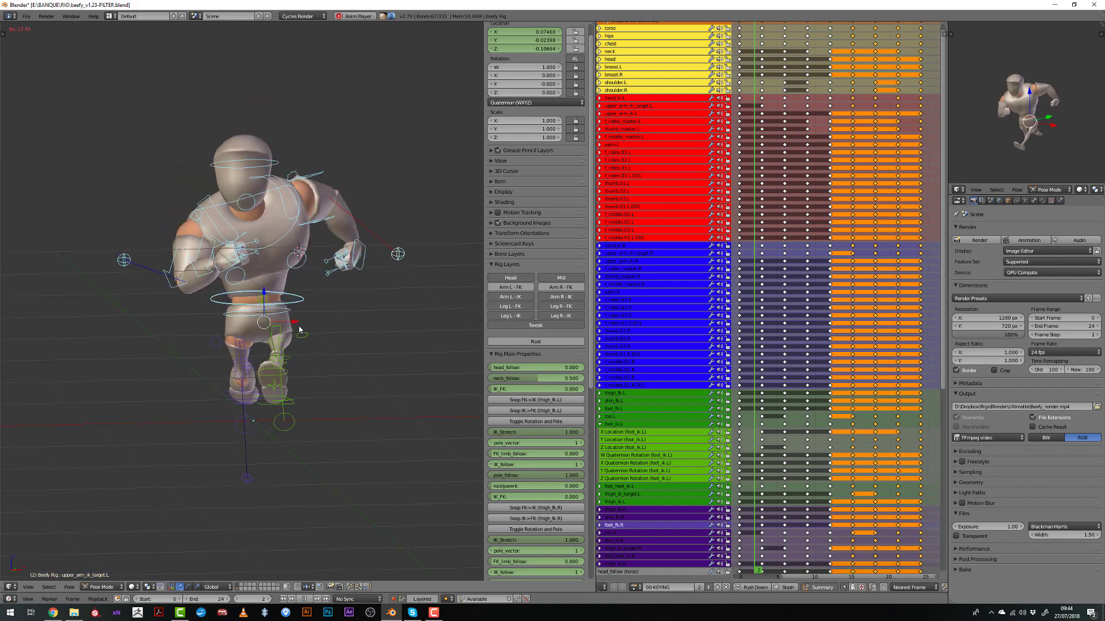
click(503, 192)
click(493, 205)
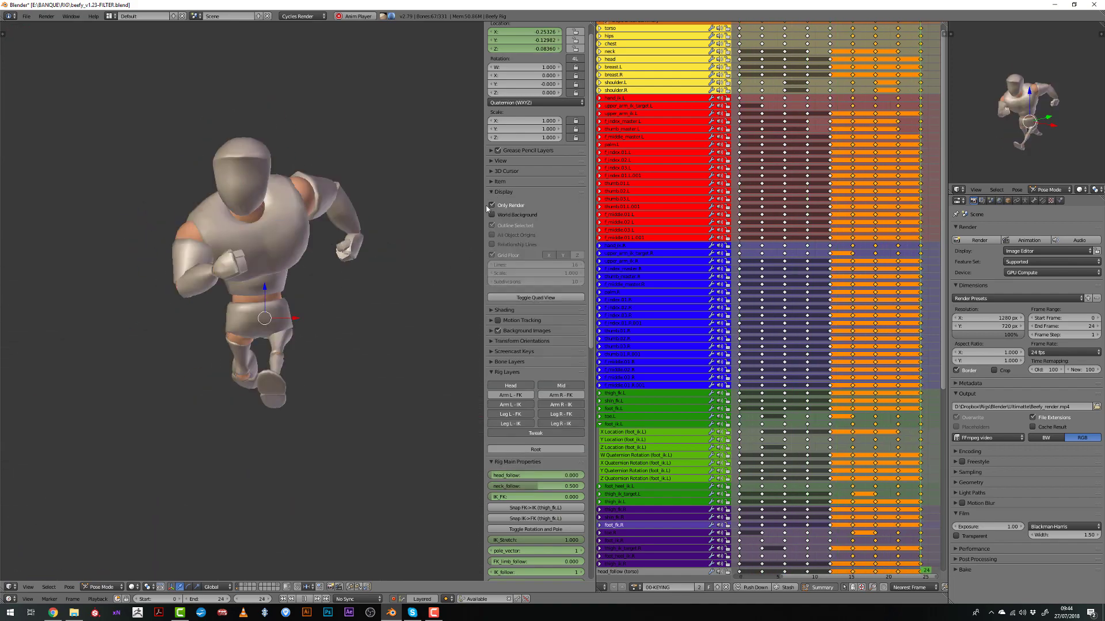
key(KP_3)
key(KP_1)
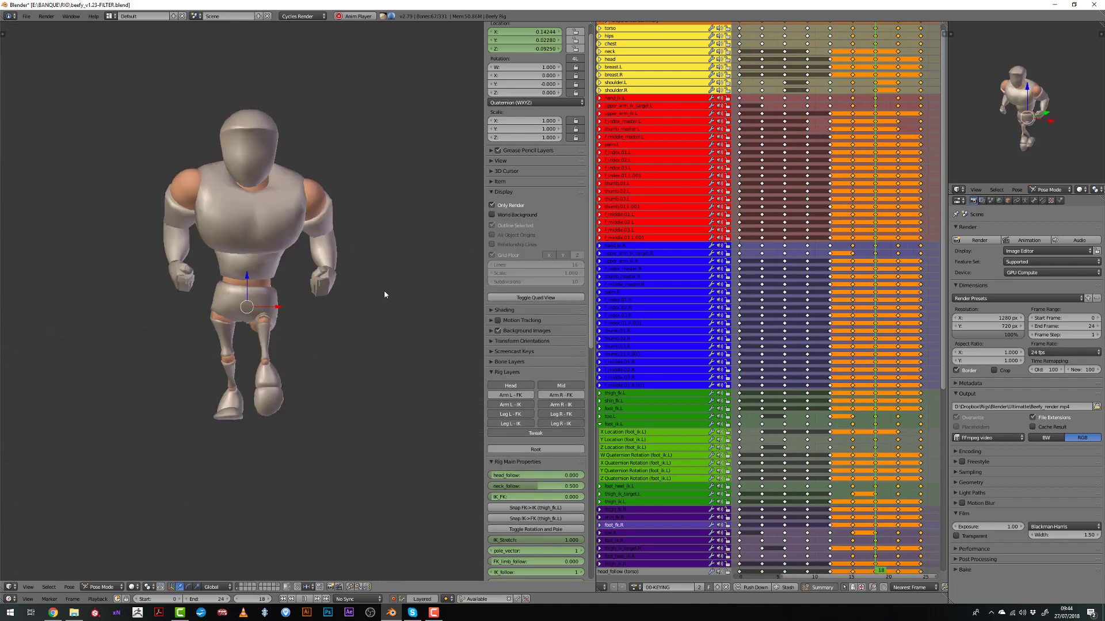
click(492, 205)
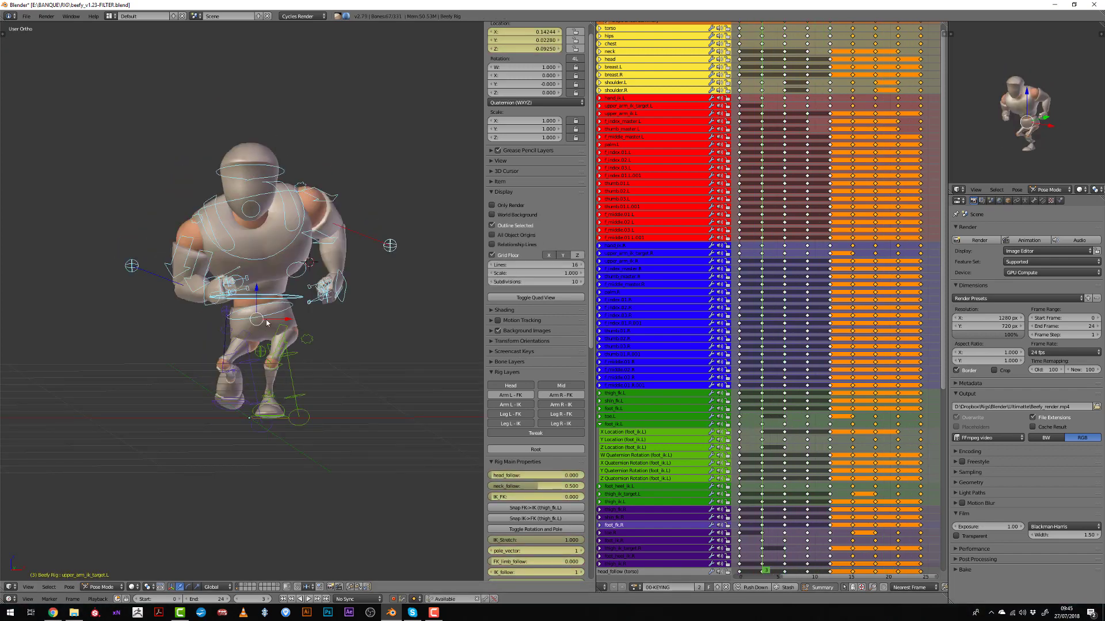
Play the cycle in front view and examine the motion of the hips and right foot IK controls
right_click(268, 322)
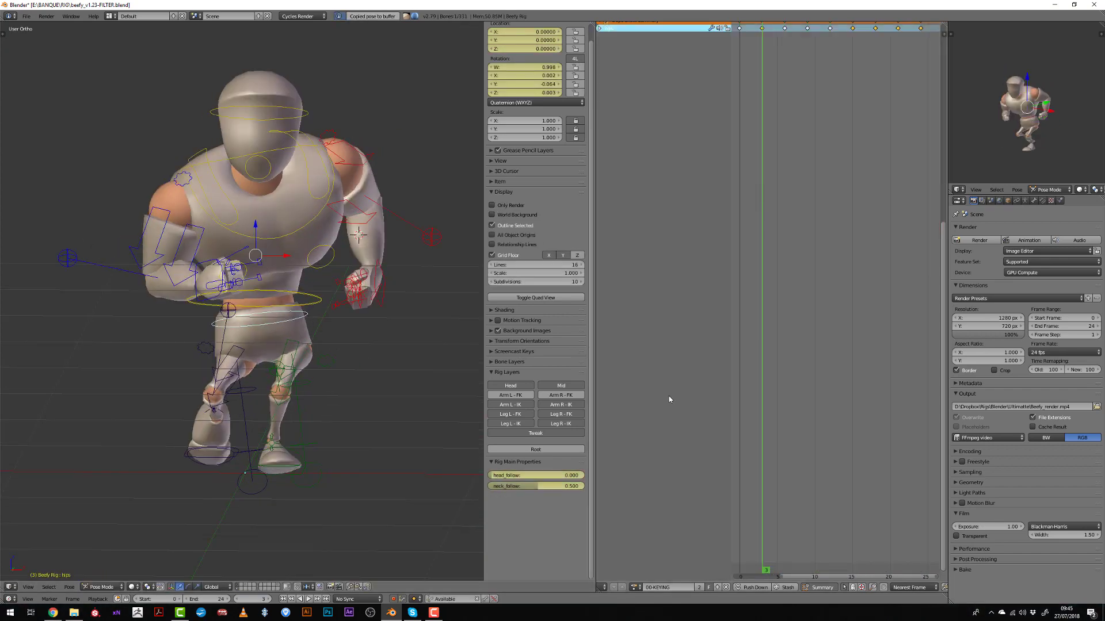
key(alt+a)
key(alt+a)
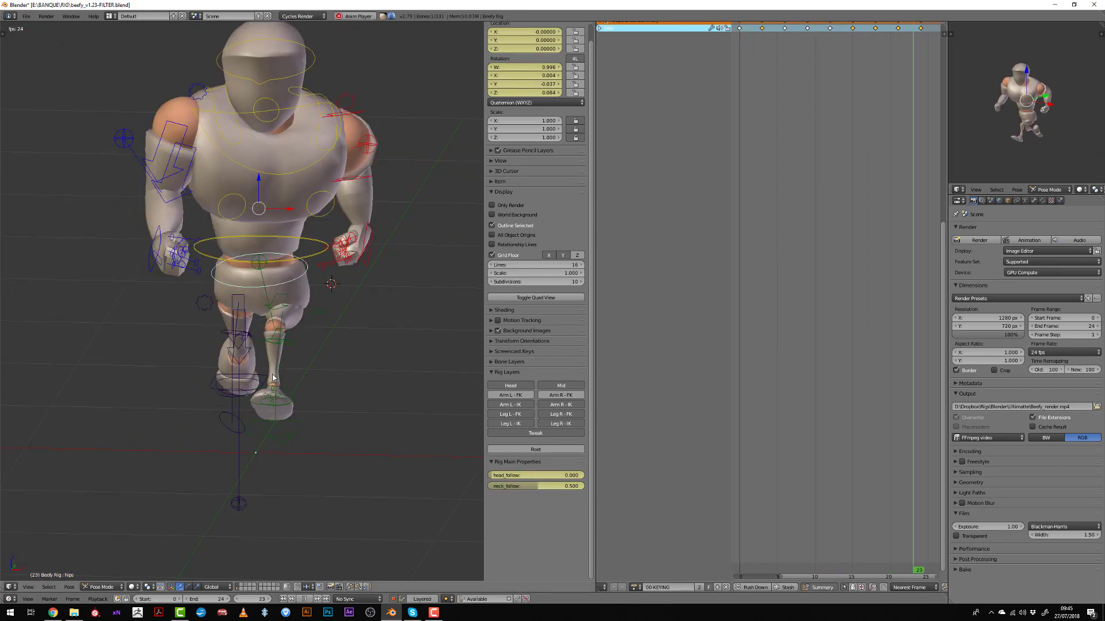
key(KP_1)
key(alt+a)
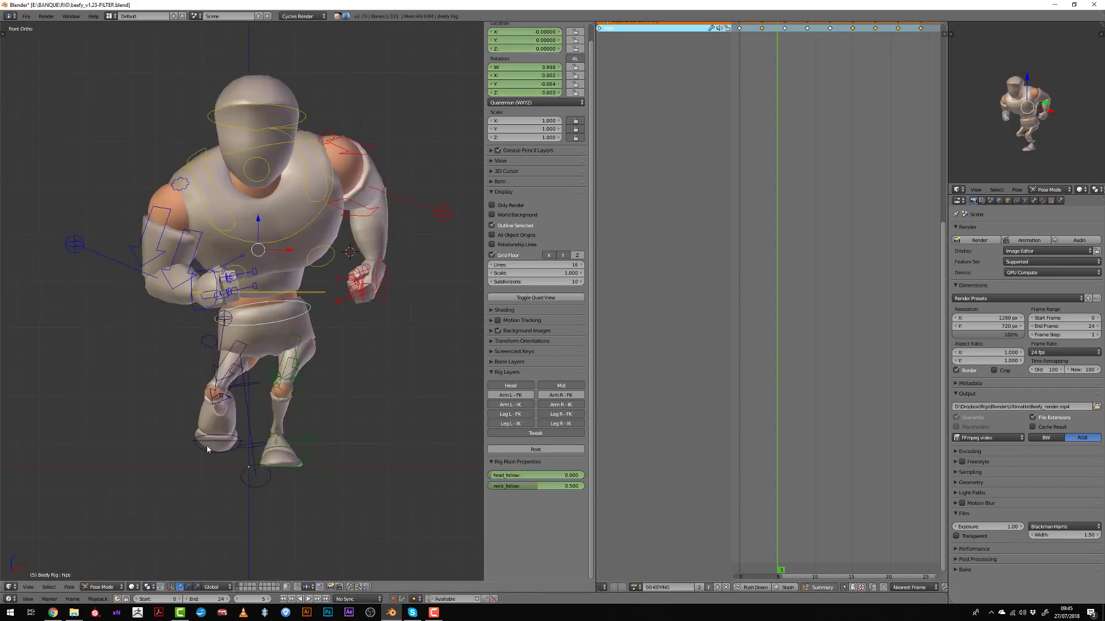
right_click(208, 447)
key(alt+a)
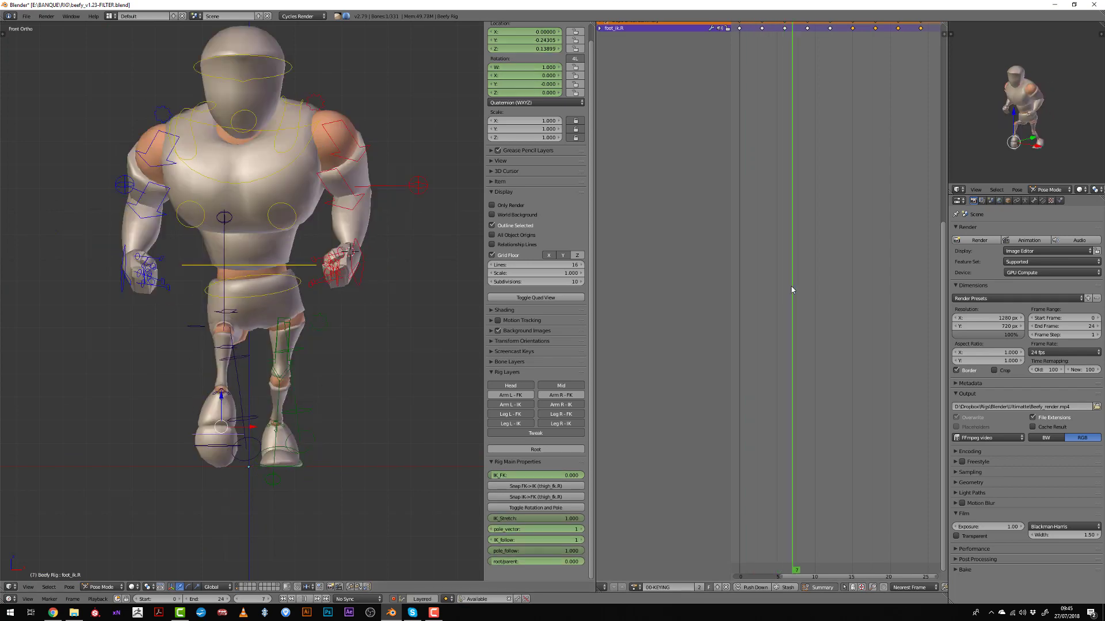
Shift the right foot IK control sideways along X at frames 9, 12 and 6, reaching about -0.050, -0.028 and -0.024
key(alt+a)
right_click(333, 259)
right_click(203, 421)
mouse_move(809, 218)
mouse_down()
mouse_move(859, 218)
mouse_move(733, 222)
mouse_move(833, 220)
mouse_move(807, 221)
mouse_up()
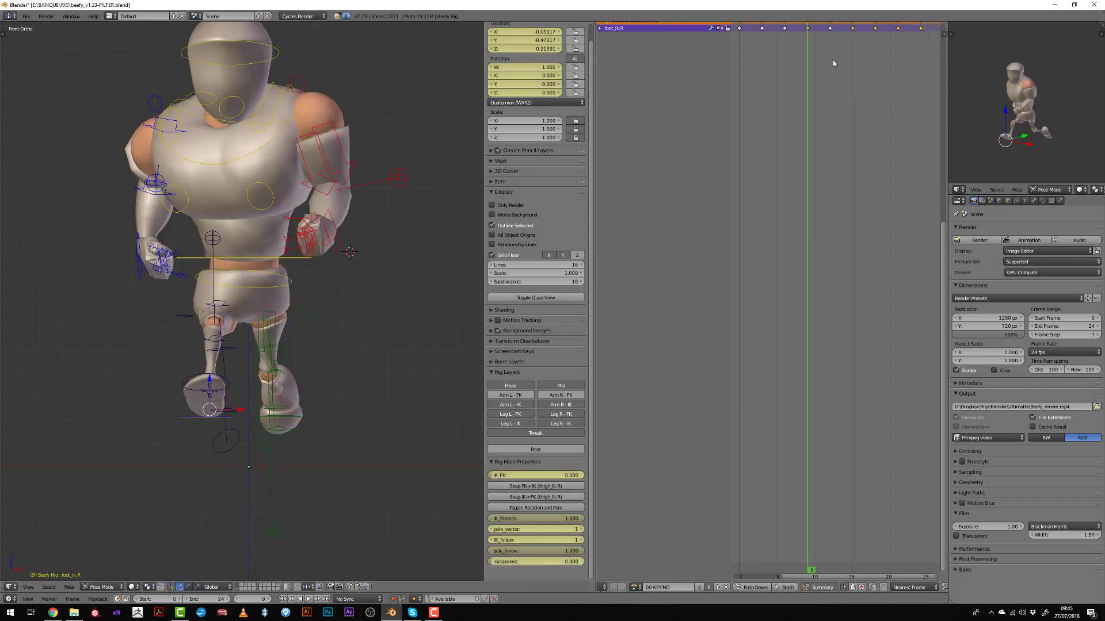
click(236, 416)
click(833, 64)
drag(763, 126, 781, 173)
click(242, 434)
Copy the adjusted right foot IK pose from frame 6 and paste it mirrored at frame 18
key(alt+a)
key(ctrl+c)
key(Home)
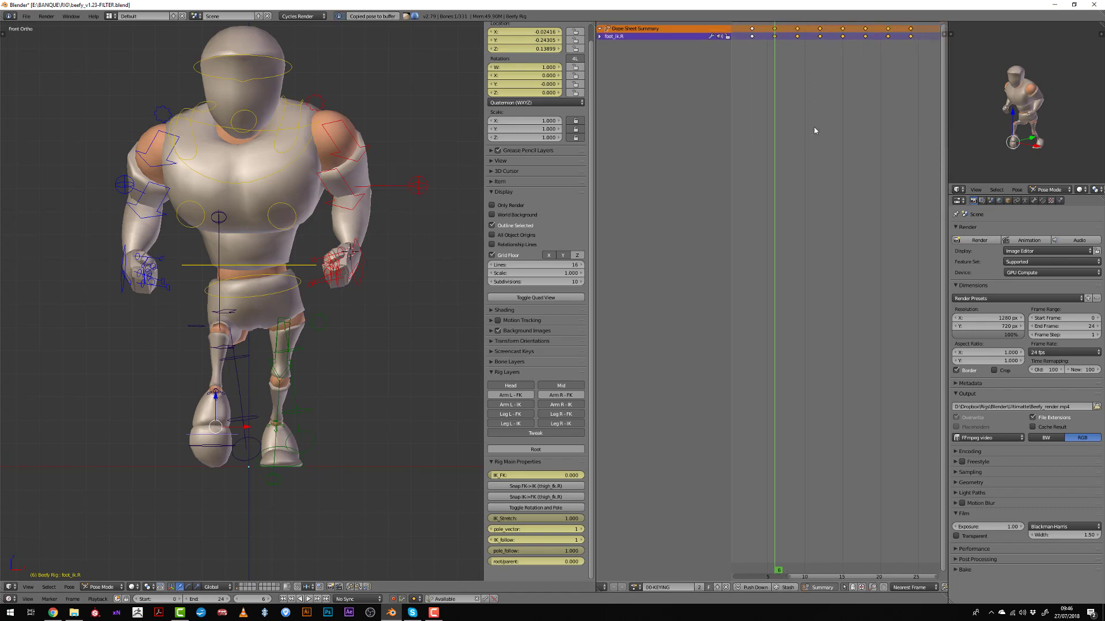
click(865, 51)
key(ctrl+shift+v)
Compare the foot poses at frames 9, 15 and 18, and examine the played cycle in front and right side views
drag(863, 58, 843, 56)
click(752, 56)
middle_drag(754, 57, 783, 58)
click(874, 38)
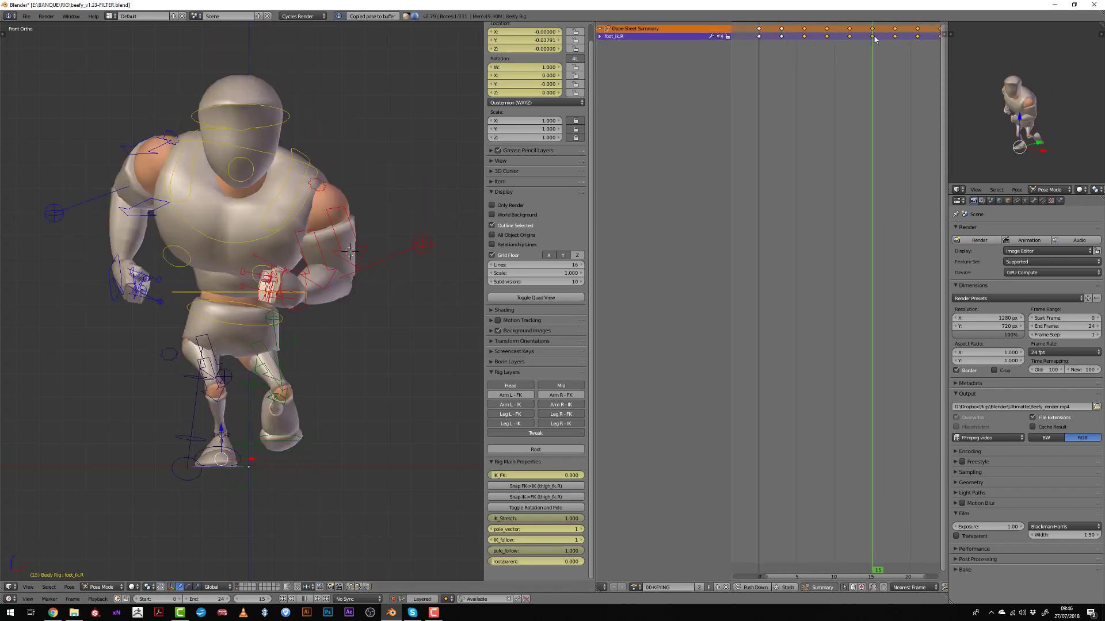
key(alt+a)
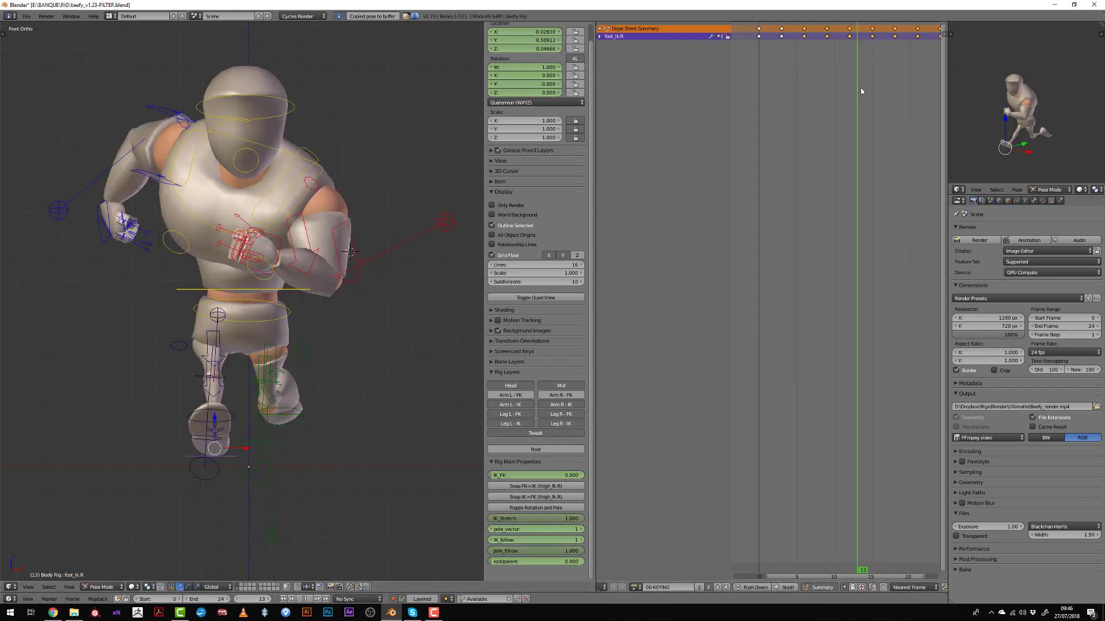
key(alt+a)
click(896, 50)
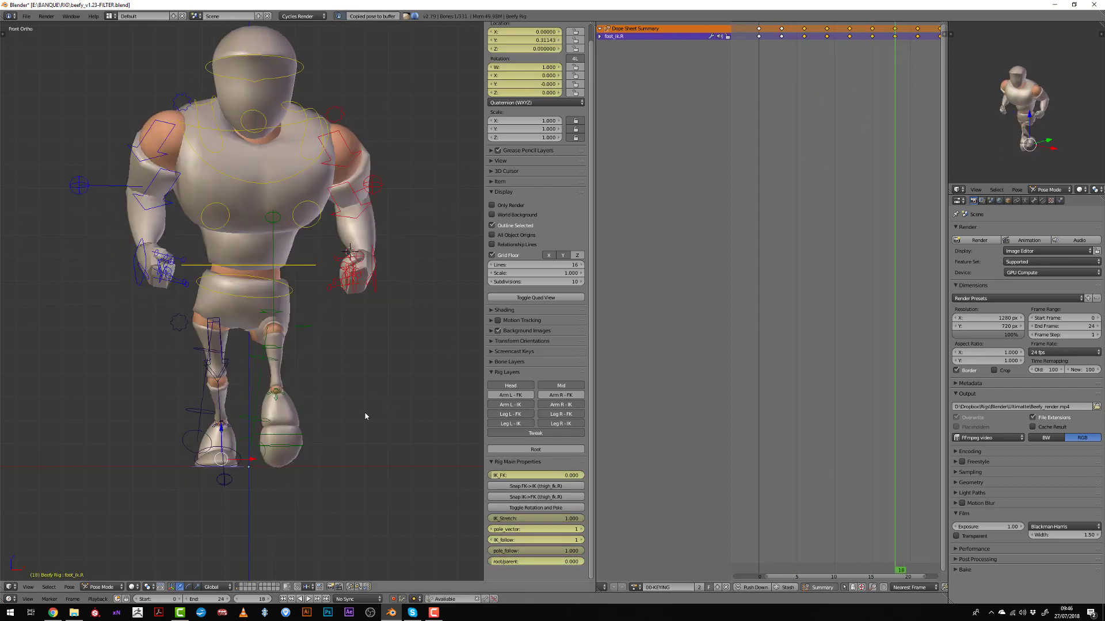
drag(804, 50, 826, 55)
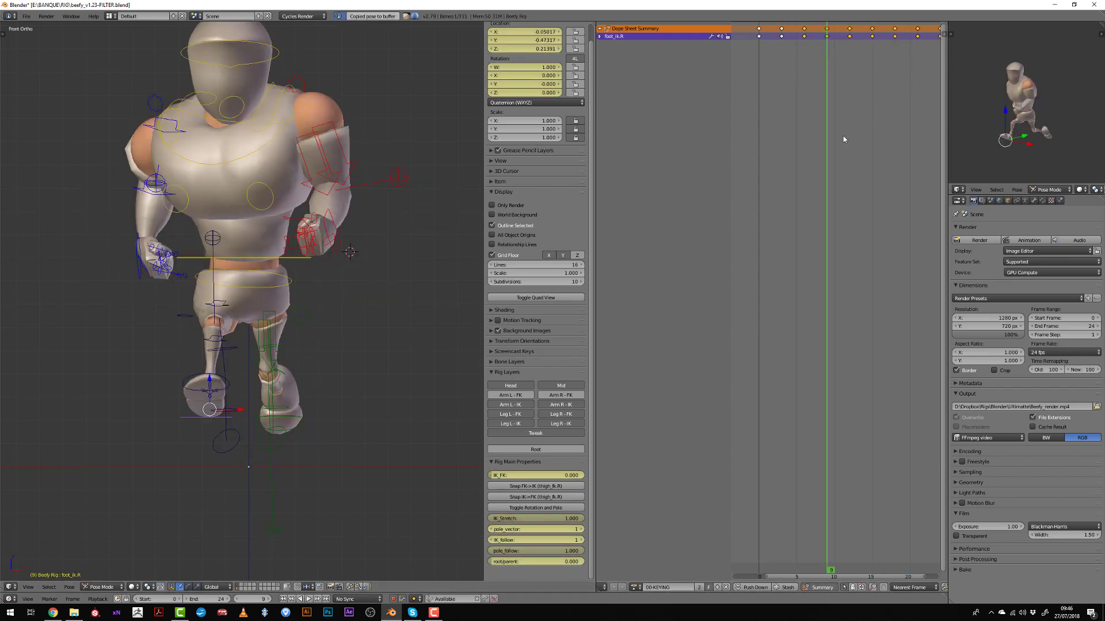
key(alt+a)
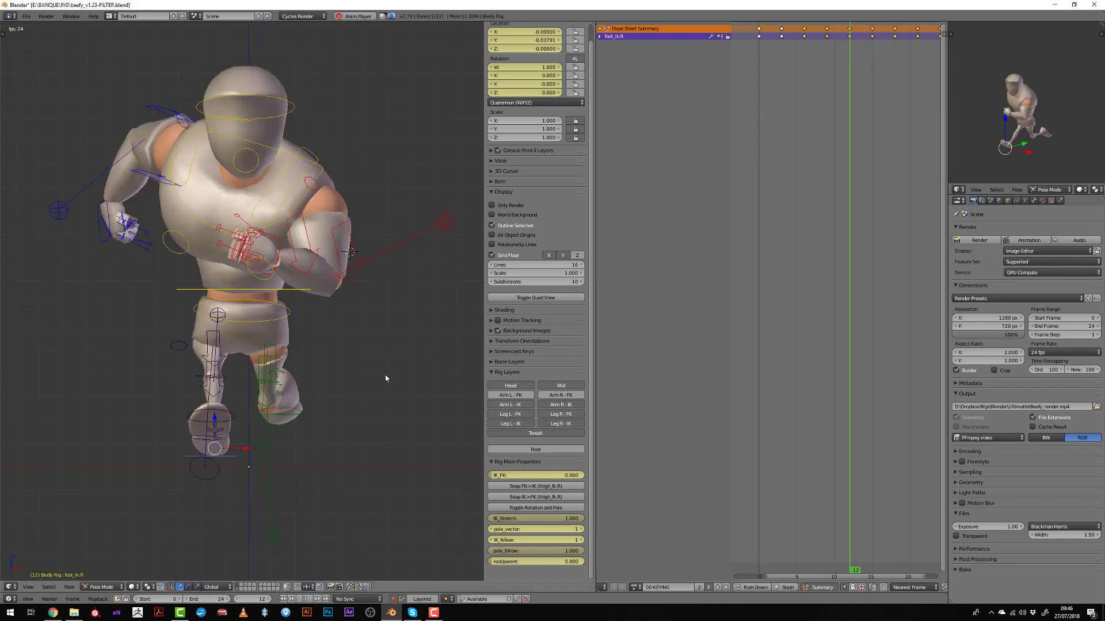
middle_drag(384, 374, 257, 374)
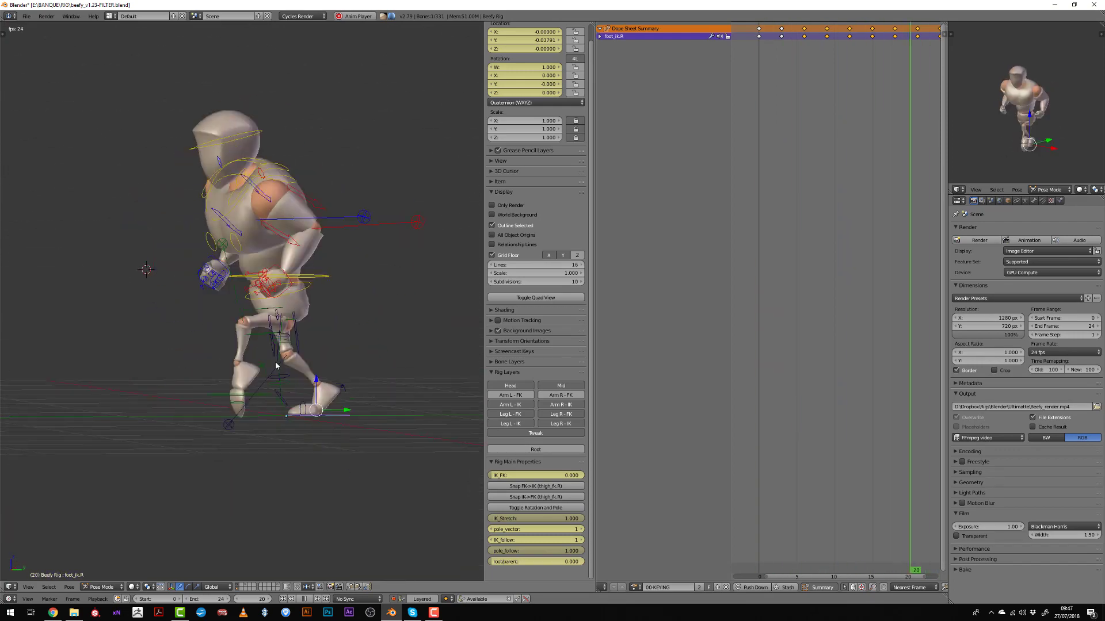
key(KP_3)
key(alt+a)
Save over the current file, and switch the interpolation of all keyframes on all rig controls to Bezier
key(ctrl+s)
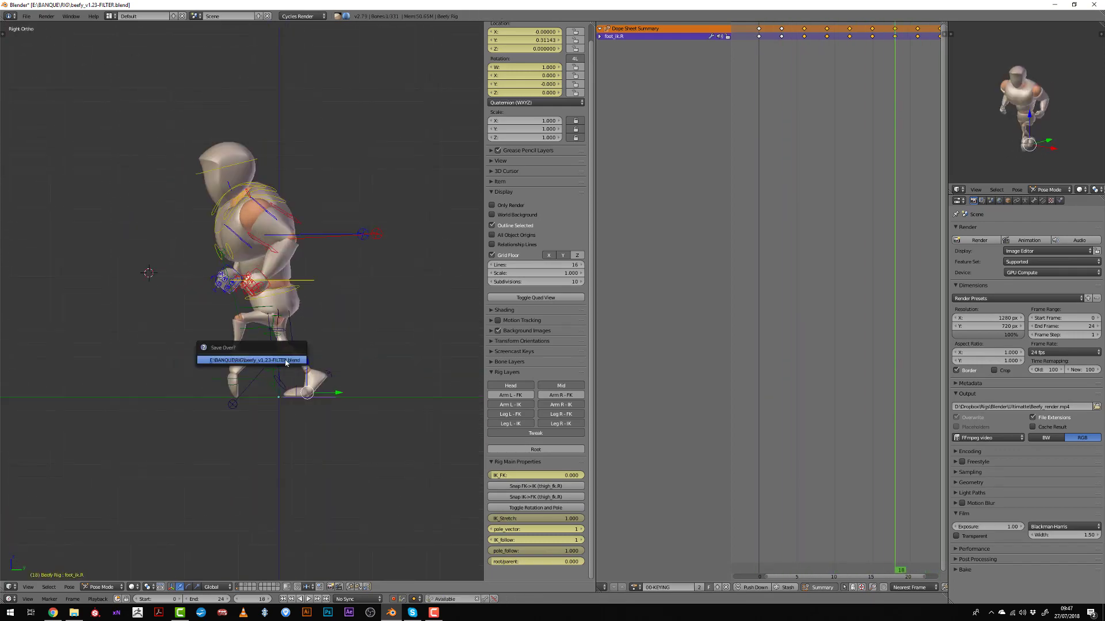
key(a)
key(a)
click(735, 257)
key(a)
key(a)
key(a)
key(t)
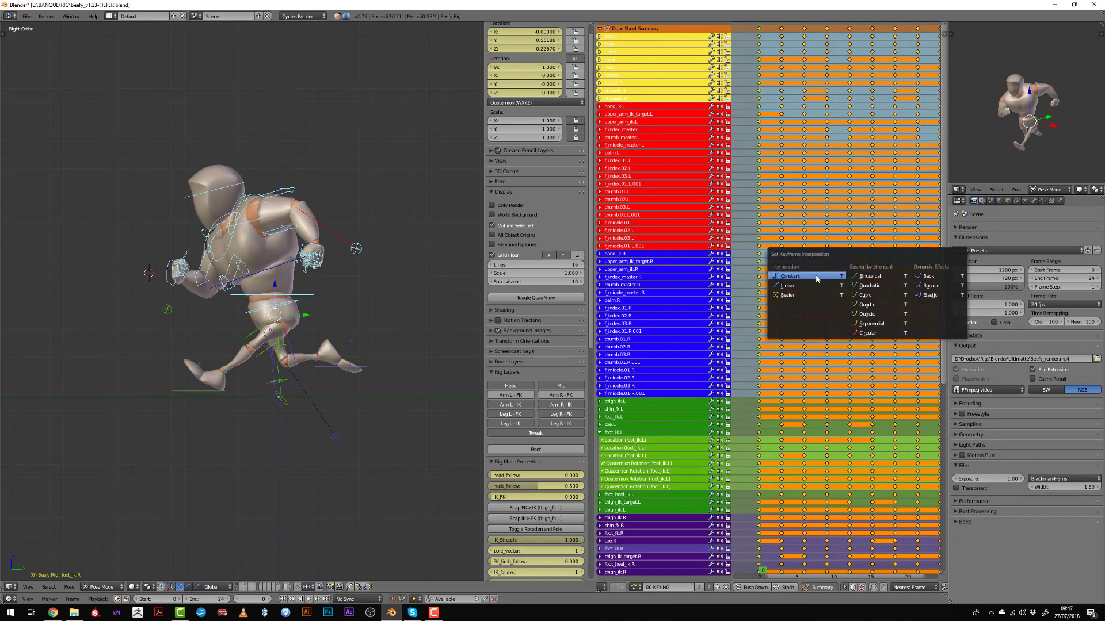
click(790, 295)
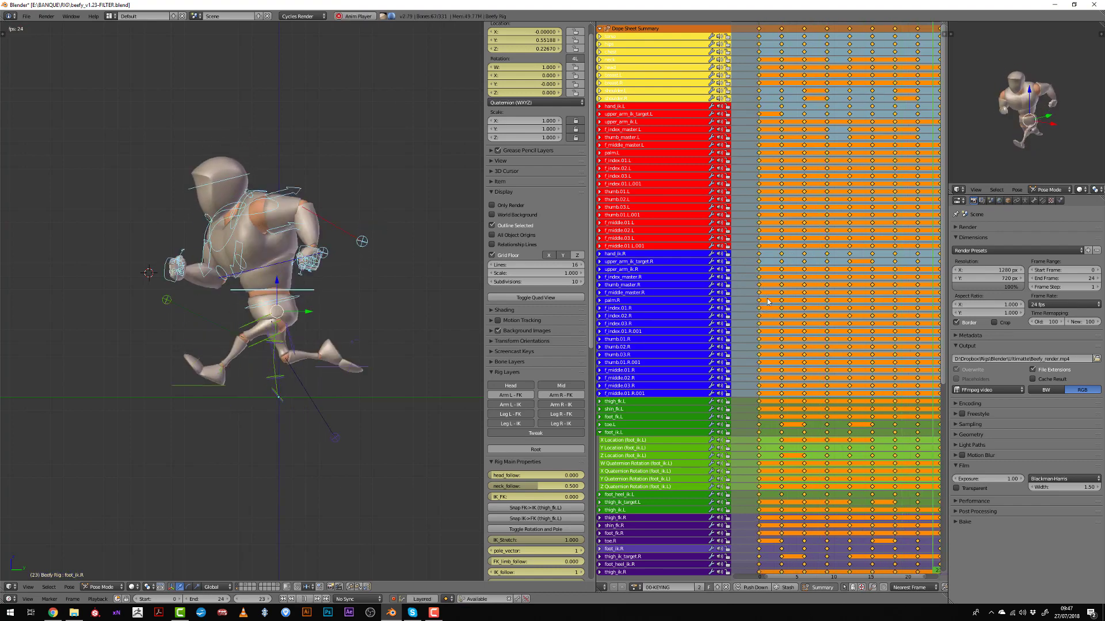
Set the scene's end frame to 23 and play the interpolated cycle in right side view to examine the loop
key(Escape)
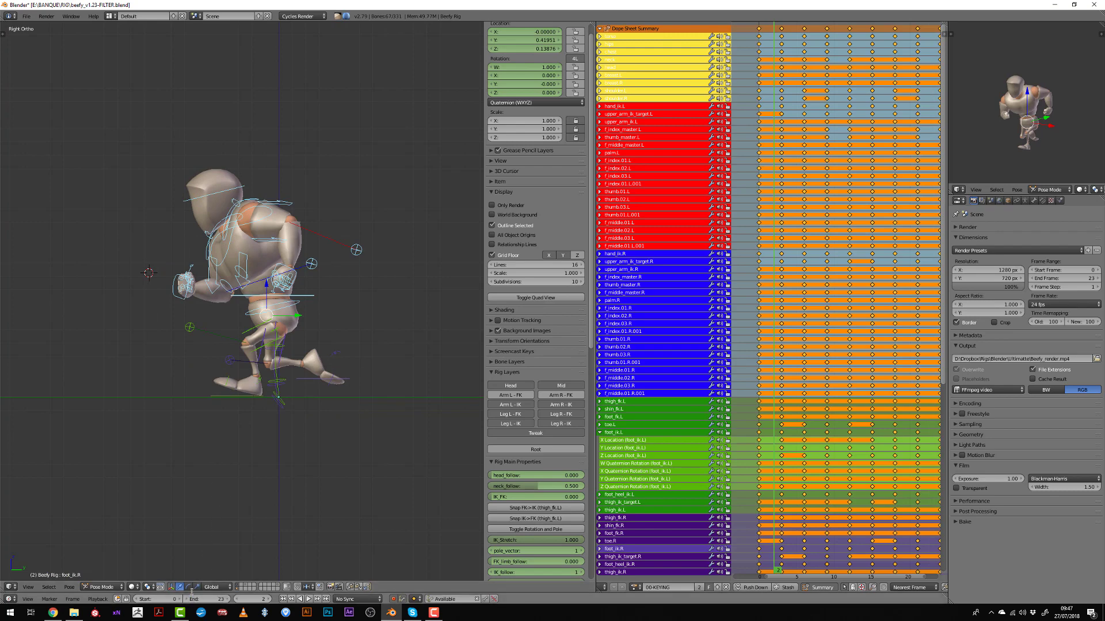
key(alt+a)
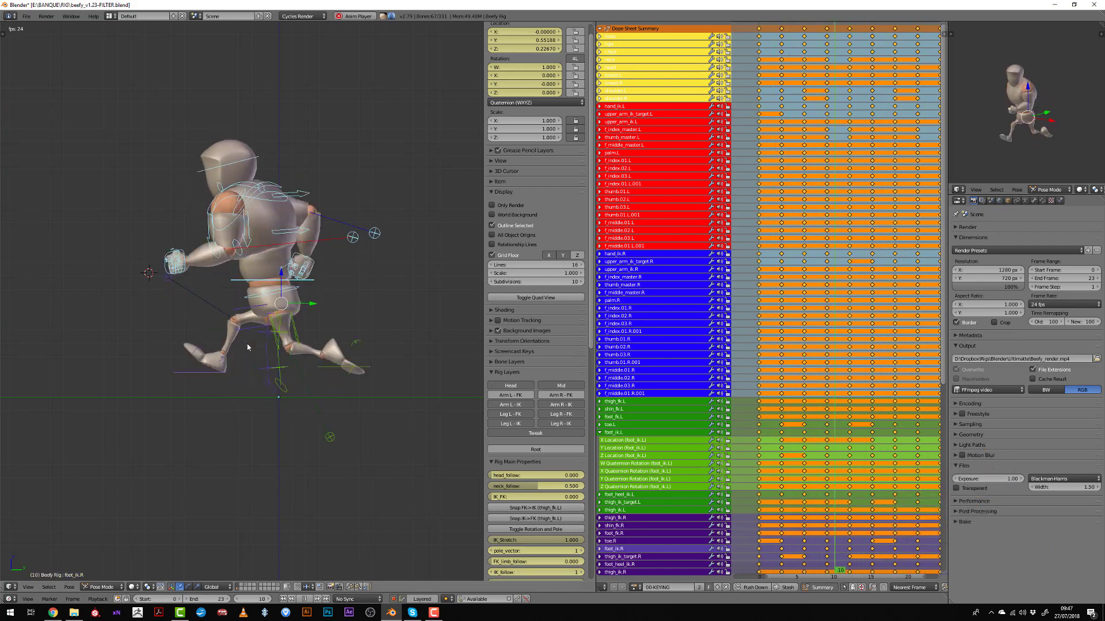
key(alt+a)
key(KP_3)
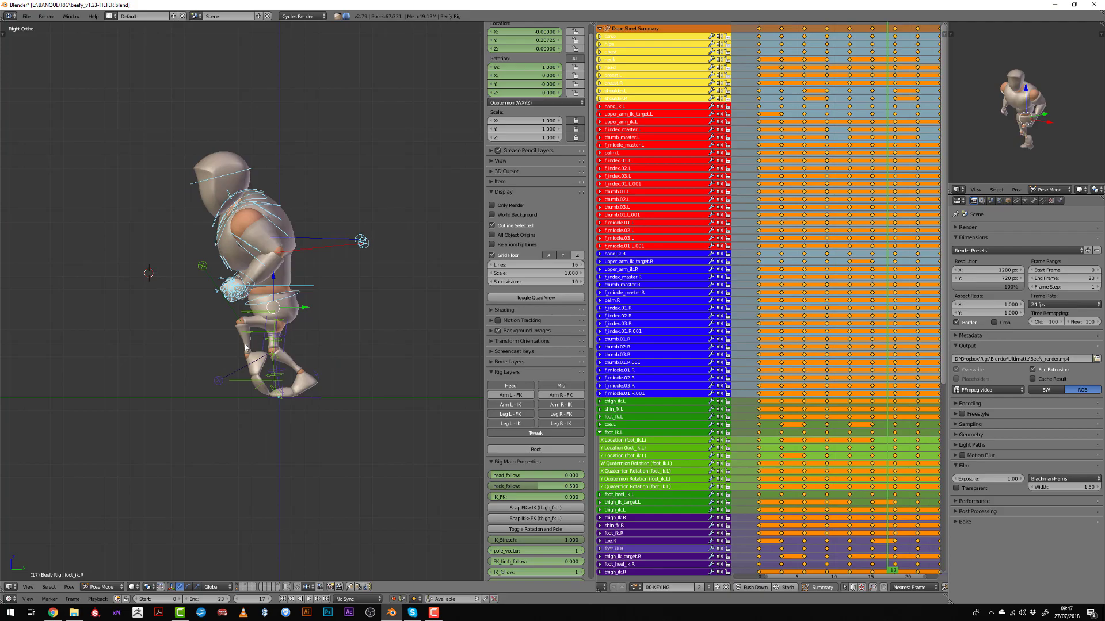